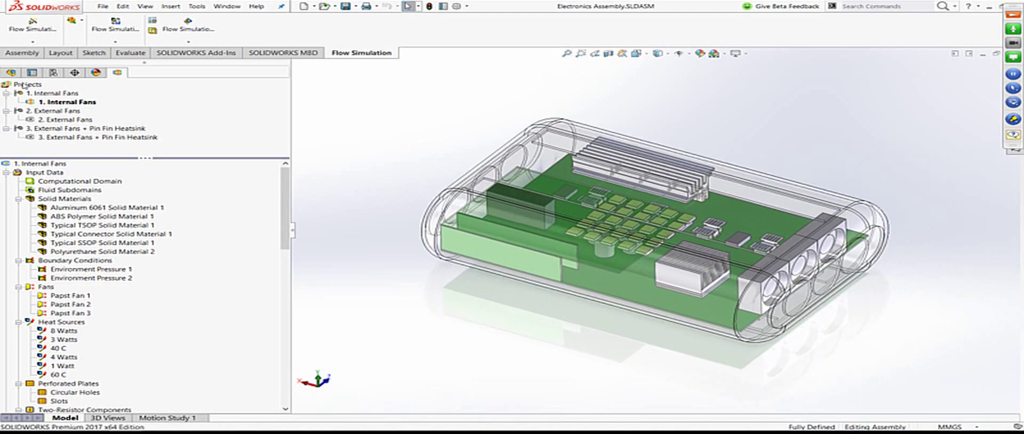
Step: Examine the electronics assembly's components, including the RAM chips, CPU heatsink and three internal 40x40 fans, up close from several angles
click(10, 72)
middle_drag(395, 139, 693, 222)
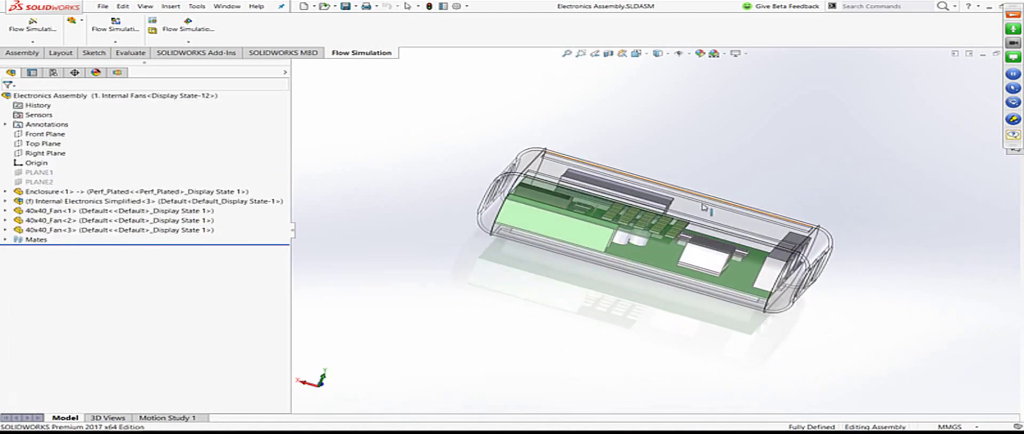
scroll(693, 222, down, 4)
scroll(658, 228, up, 4)
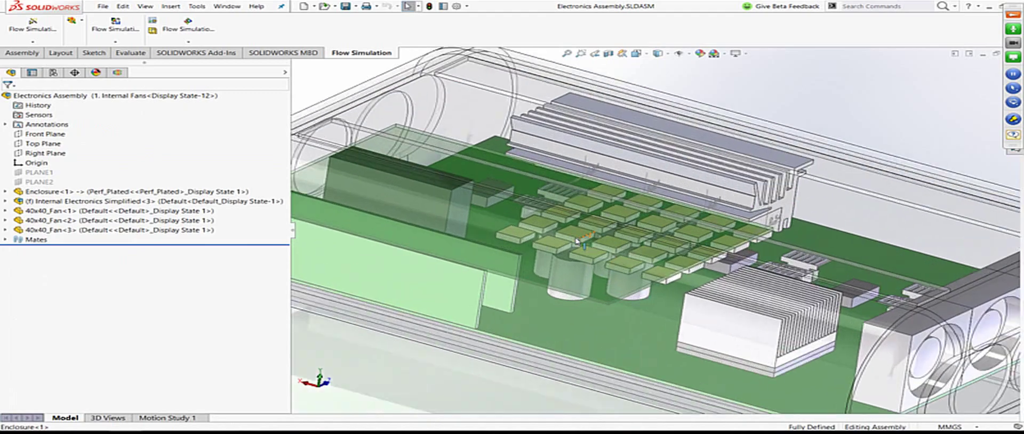
scroll(596, 257, down, 6)
scroll(599, 233, up, 8)
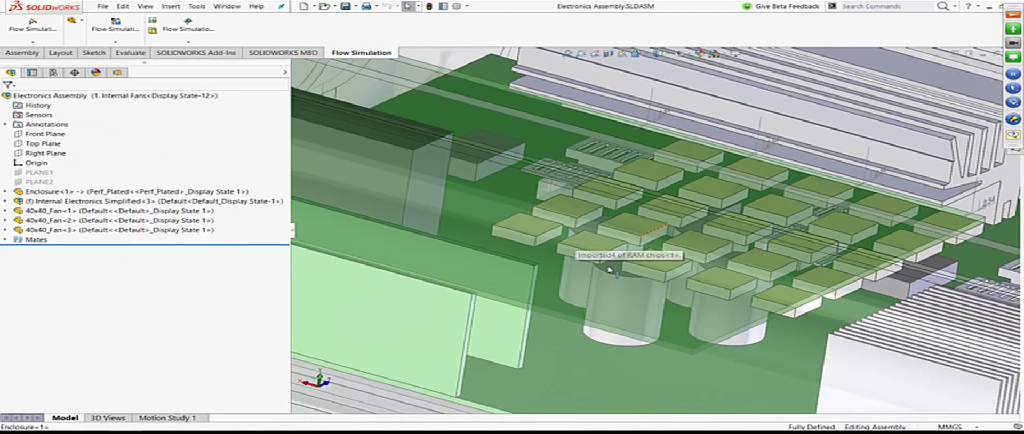
scroll(766, 292, down, 5)
scroll(768, 294, up, 6)
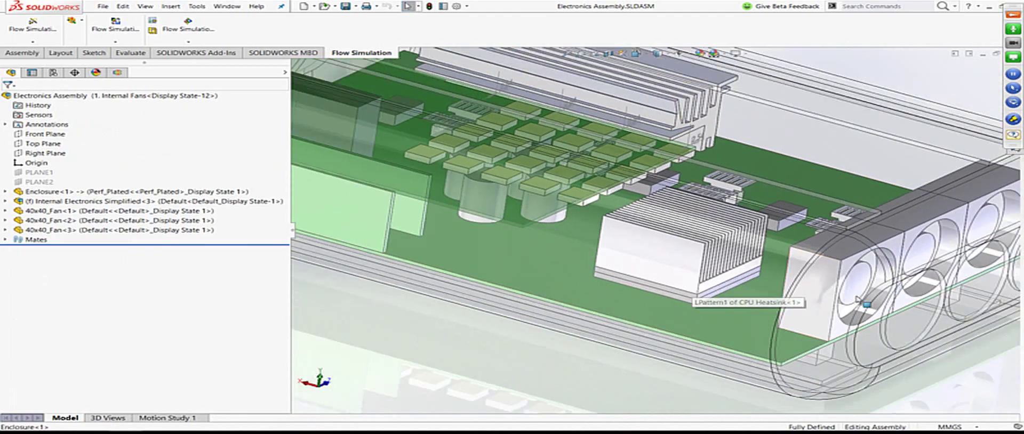
scroll(803, 207, down, 6)
click(675, 227)
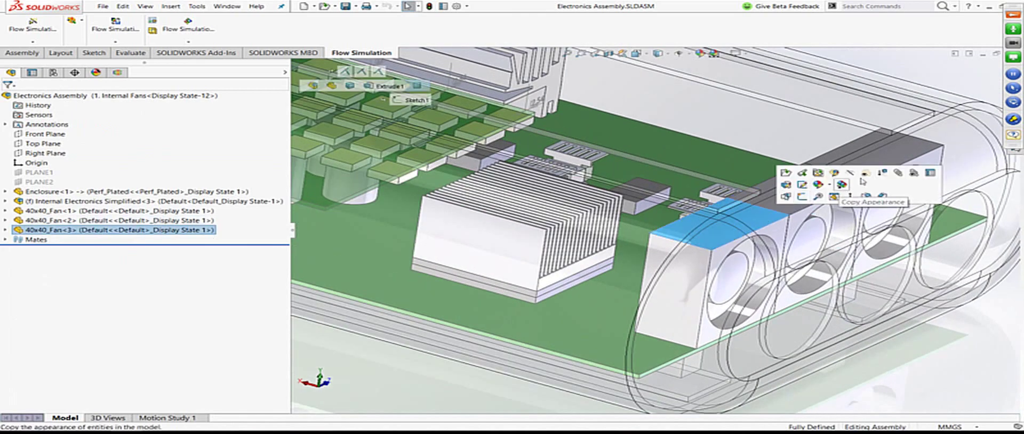
click(943, 336)
scroll(586, 299, up, 6)
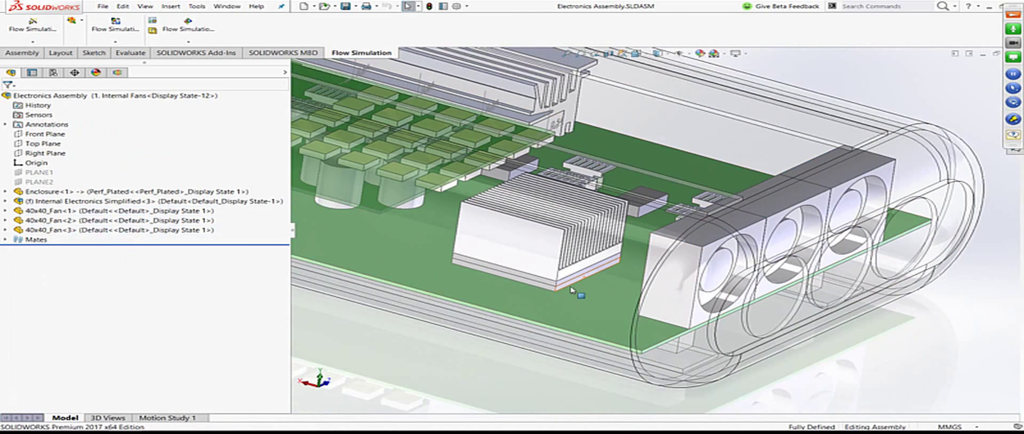
click(460, 273)
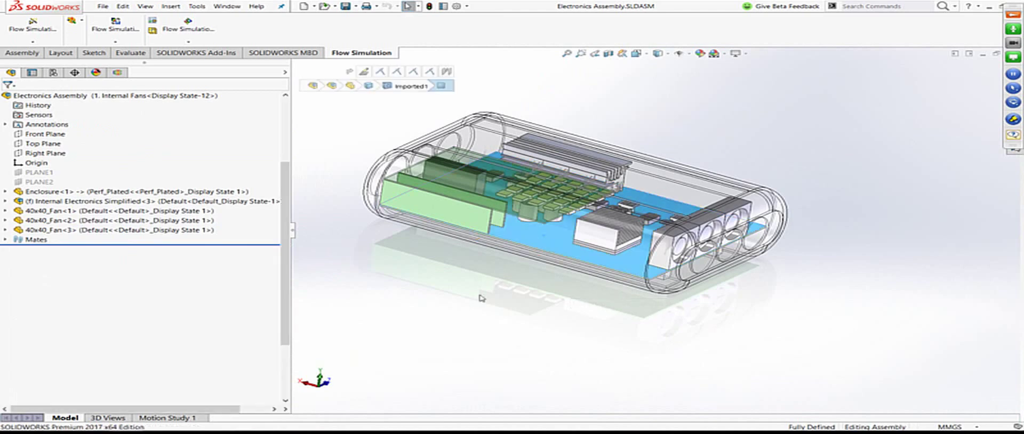
Step: Activate the assembly's Default configuration and inspect the perforated vents and slots of the enclosure around the fans
click(53, 72)
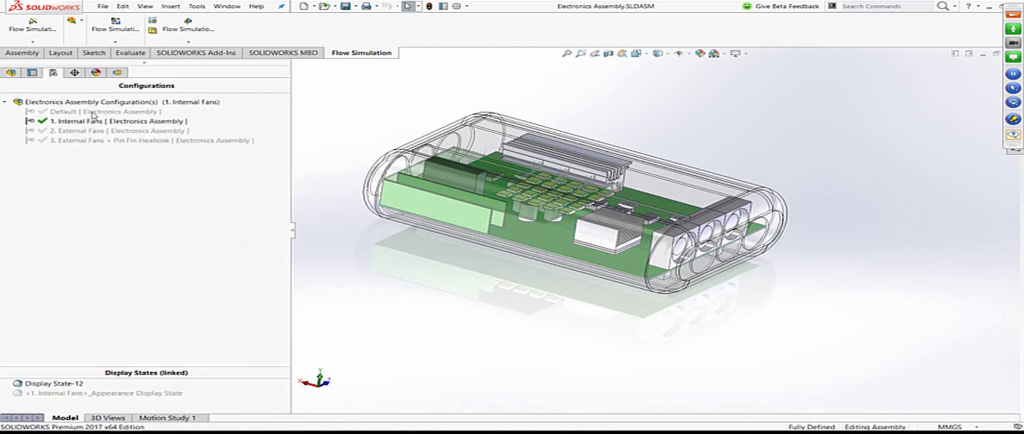
right_click(94, 113)
click(105, 119)
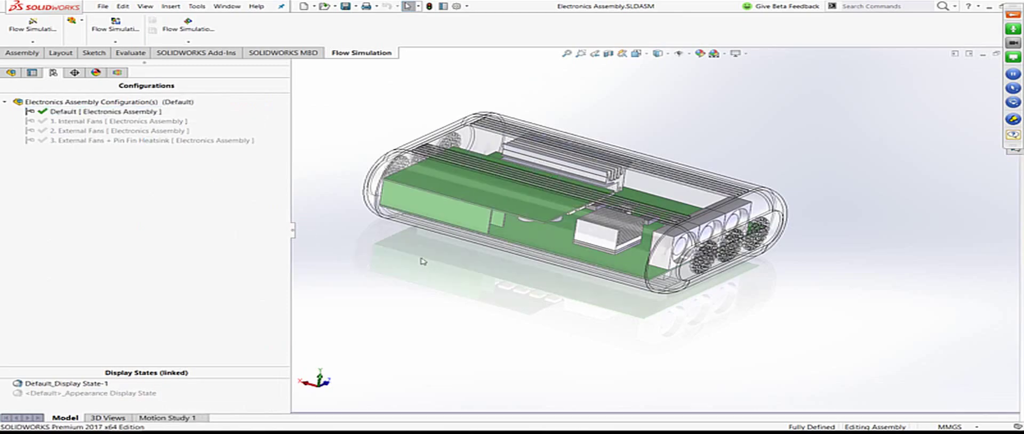
scroll(710, 240, up, 5)
middle_drag(709, 240, 683, 235)
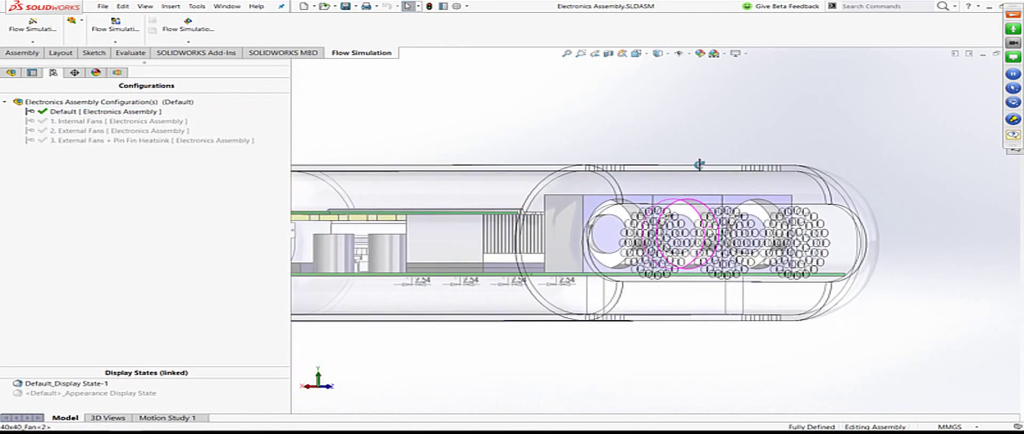
middle_drag(699, 165, 673, 245)
scroll(671, 267, up, 6)
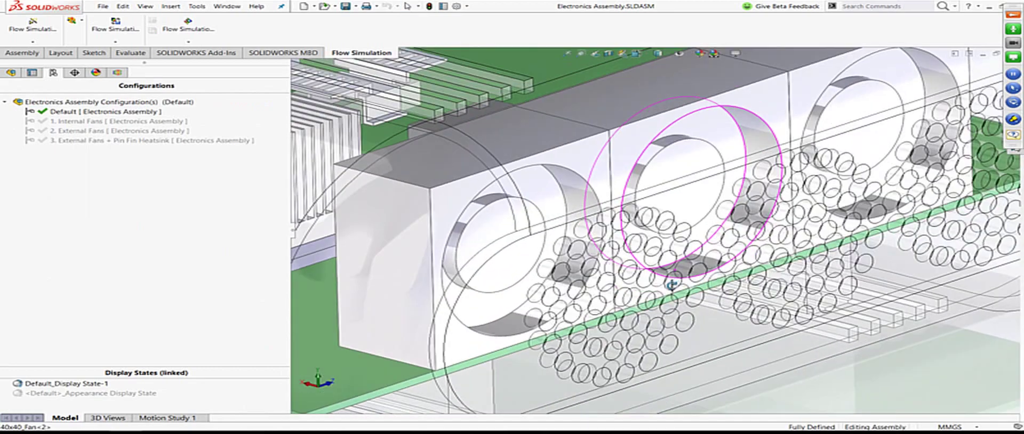
scroll(675, 290, down, 10)
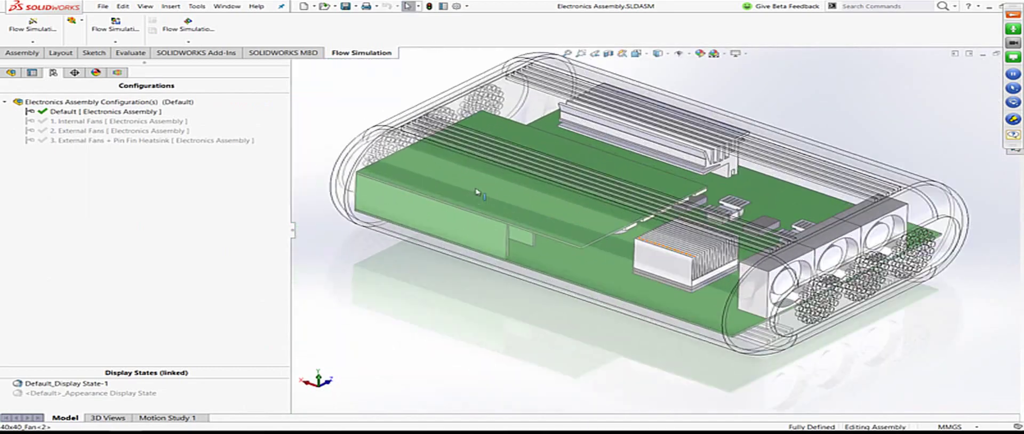
middle_drag(476, 192, 480, 160)
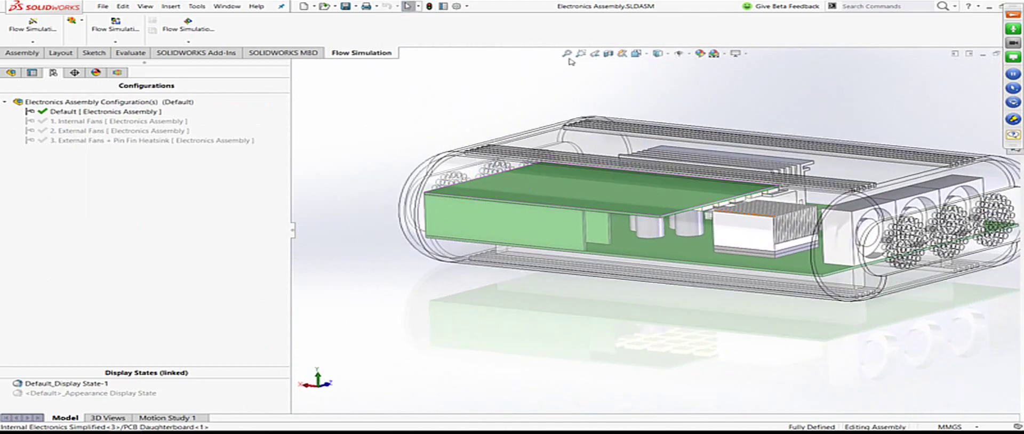
click(567, 54)
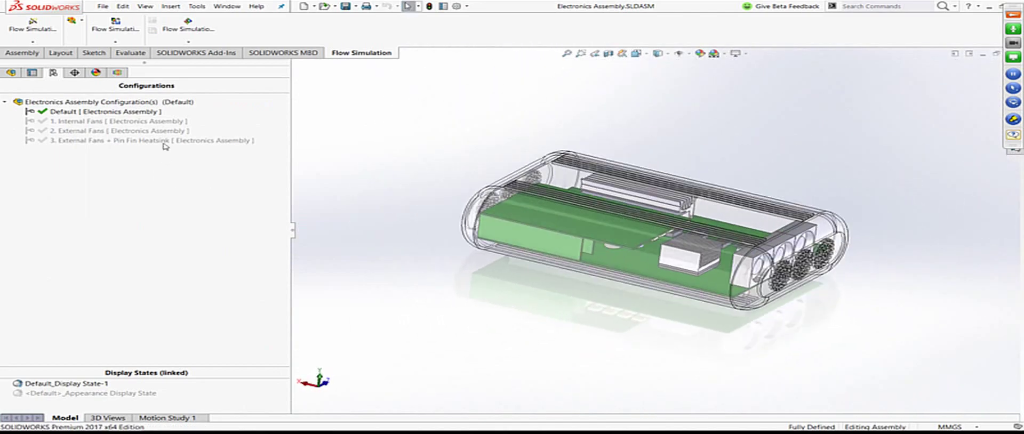
Step: Activate the 1. Internal Fans configuration and examine its simplified enclosure openings, circuit boards and fans from several angles
right_click(157, 122)
click(224, 126)
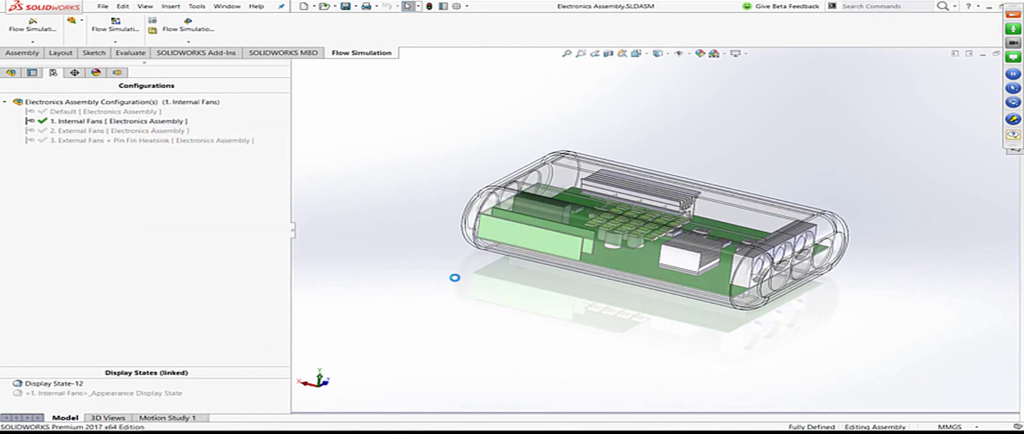
scroll(758, 231, down, 3)
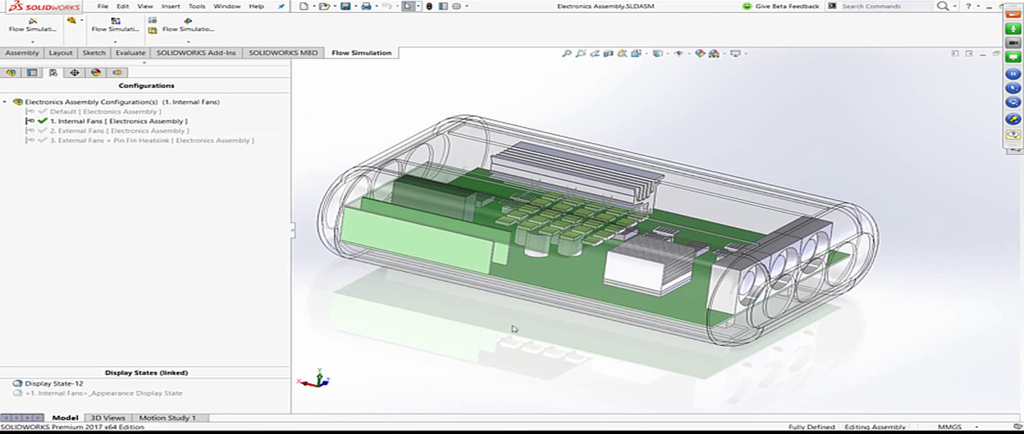
scroll(421, 191, down, 2)
scroll(411, 181, up, 2)
middle_drag(399, 170, 415, 185)
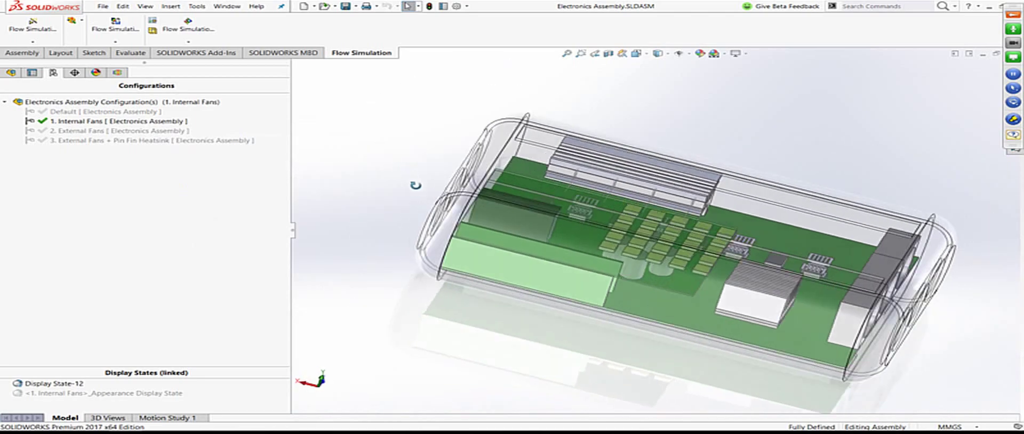
scroll(664, 273, down, 5)
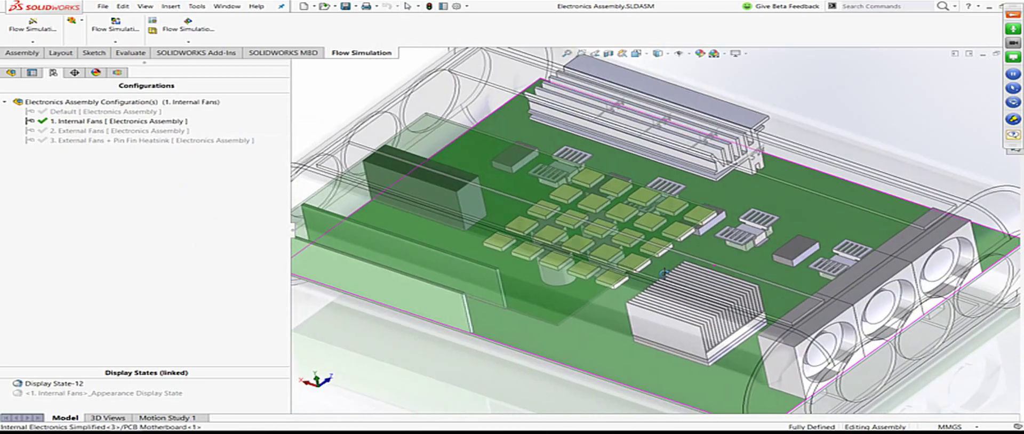
scroll(664, 273, up, 5)
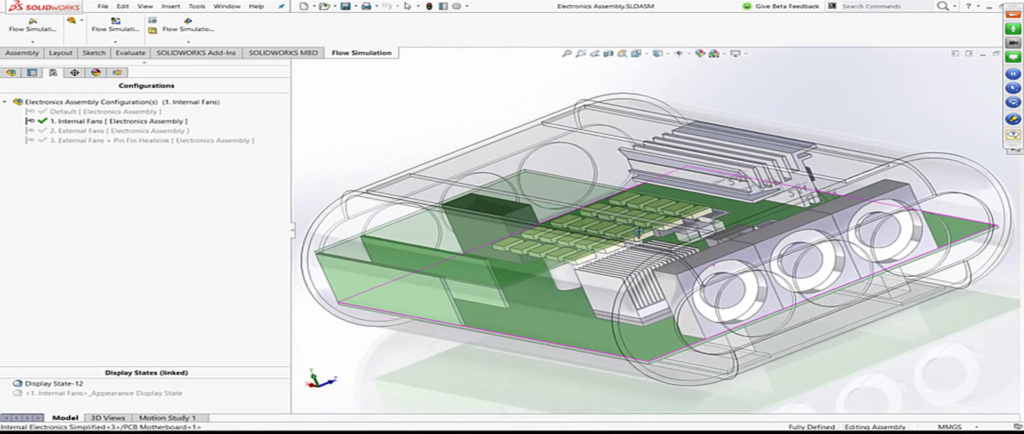
scroll(638, 233, down, 2)
scroll(638, 234, up, 3)
middle_drag(638, 233, 687, 250)
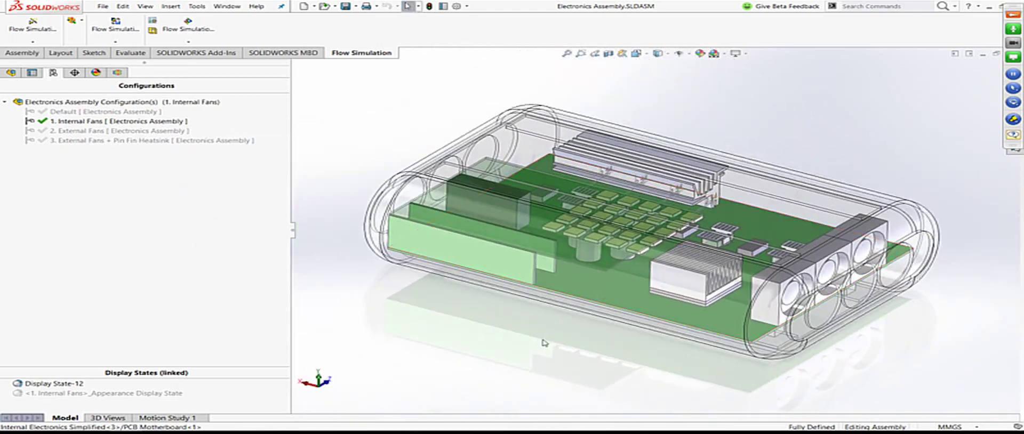
Step: Compare the fan layouts of the 2. External Fans and 1. Internal Fans configurations, leaving 2. External Fans active
right_click(123, 136)
click(143, 139)
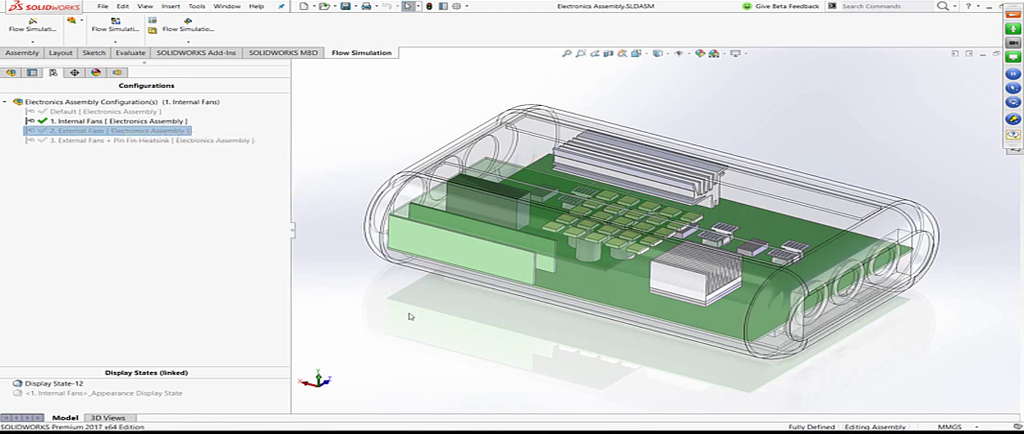
right_click(140, 125)
click(159, 128)
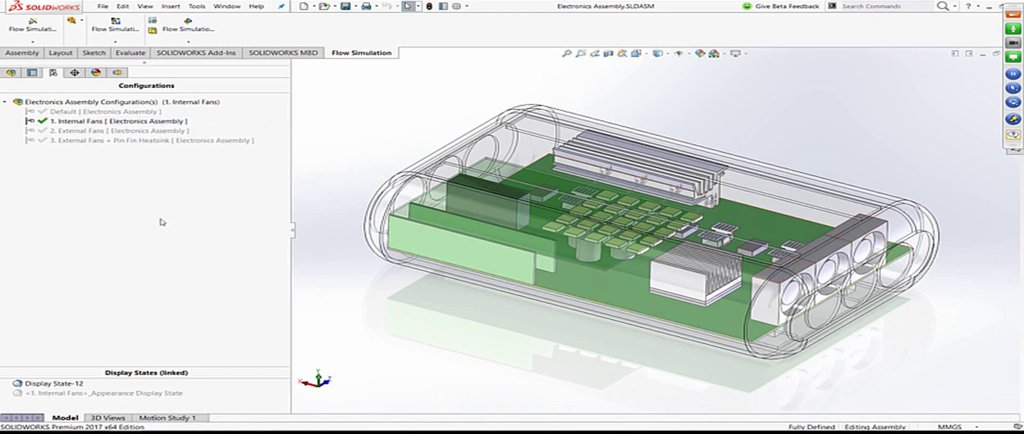
right_click(140, 131)
click(152, 139)
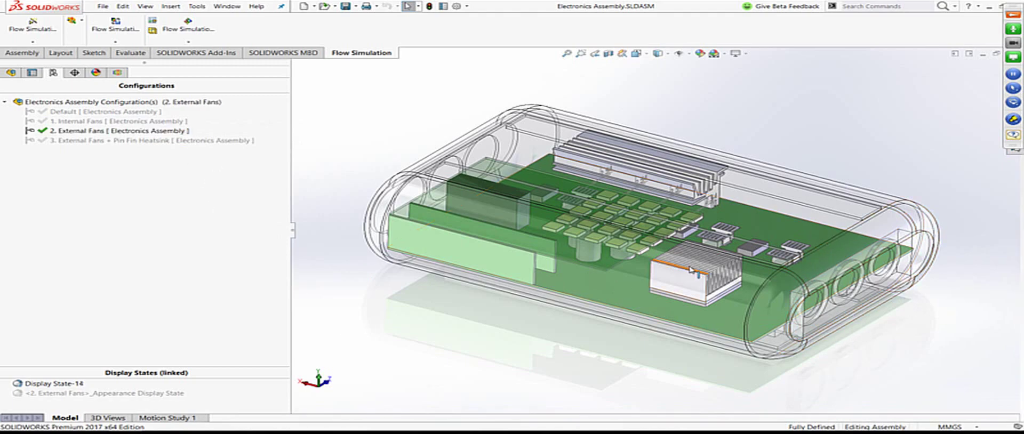
Step: Inspect the finned CPU heatsink and compare it with the 3. External Fans + Pin Fin Heatsink configuration by activating that one
scroll(693, 272, down, 5)
click(662, 287)
key(f)
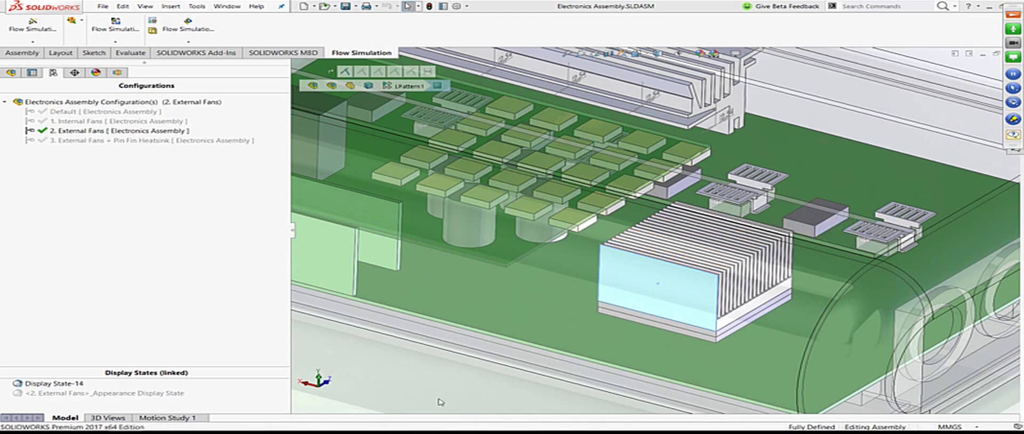
key(Escape)
right_click(189, 140)
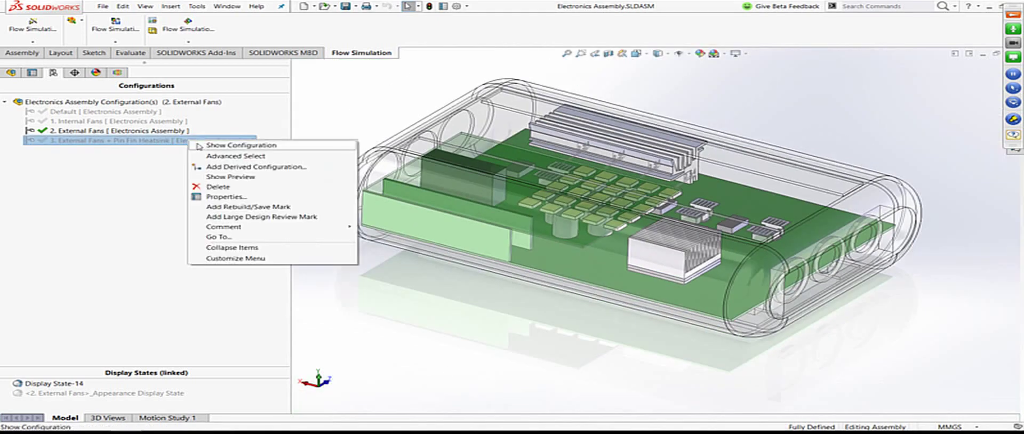
click(224, 146)
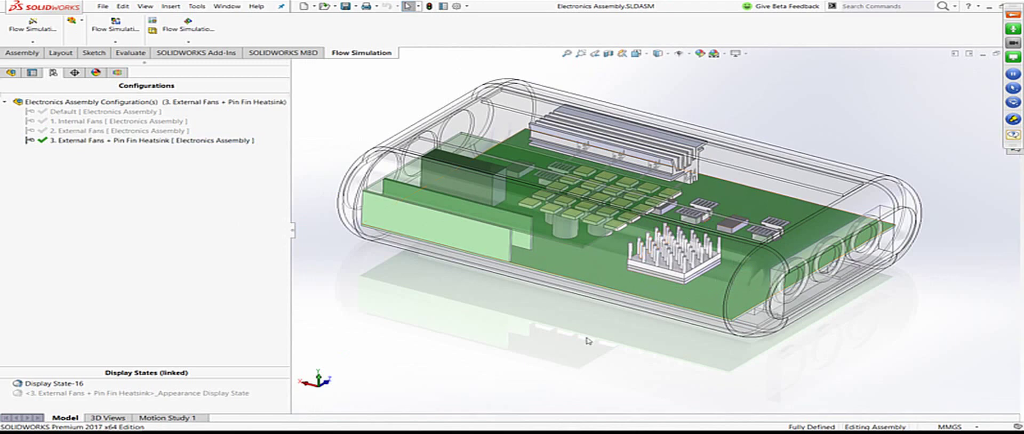
key(z)
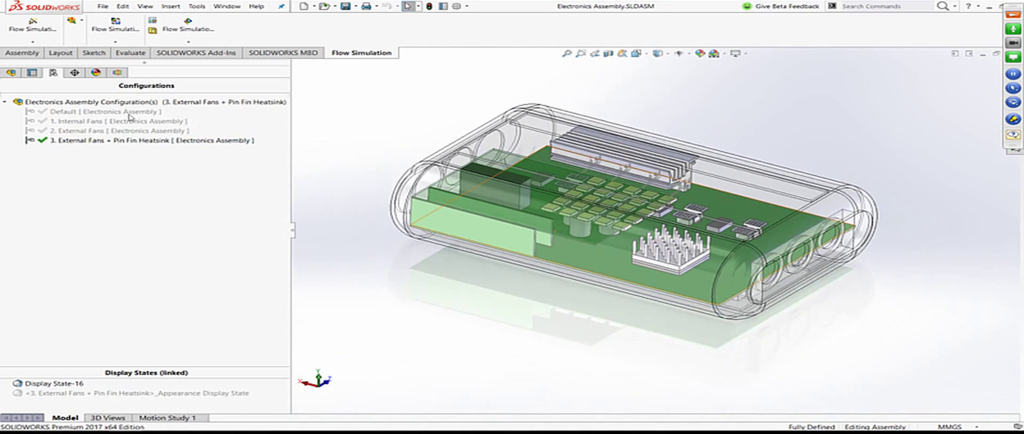
Step: Activate the 1. Internal Fans configuration and show its Flow Simulation project tree in a narrower pane
right_click(128, 124)
click(143, 128)
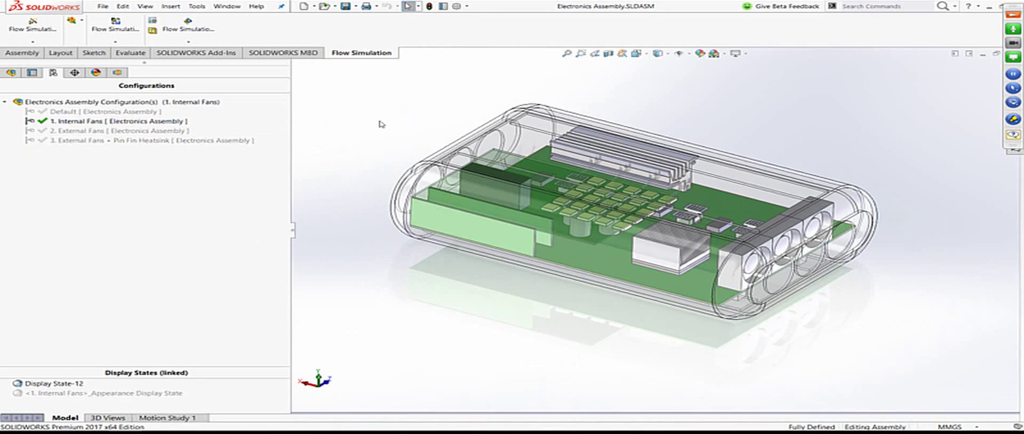
click(117, 72)
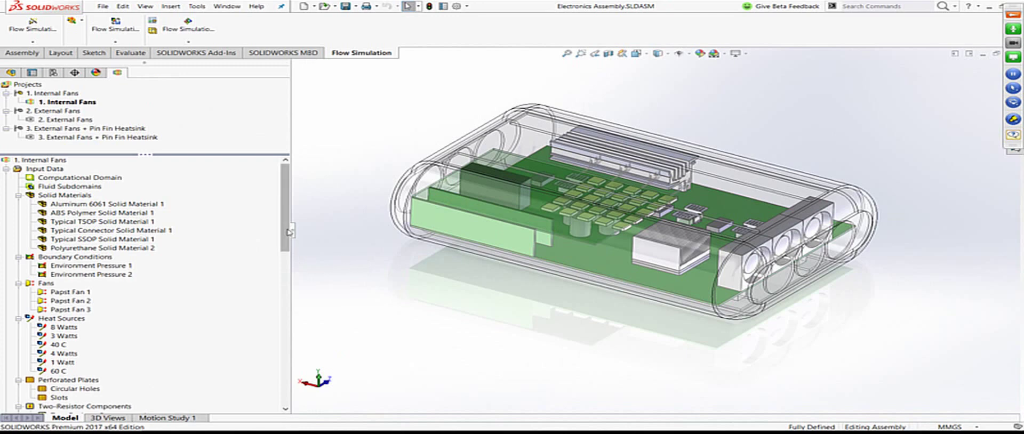
drag(292, 244, 247, 246)
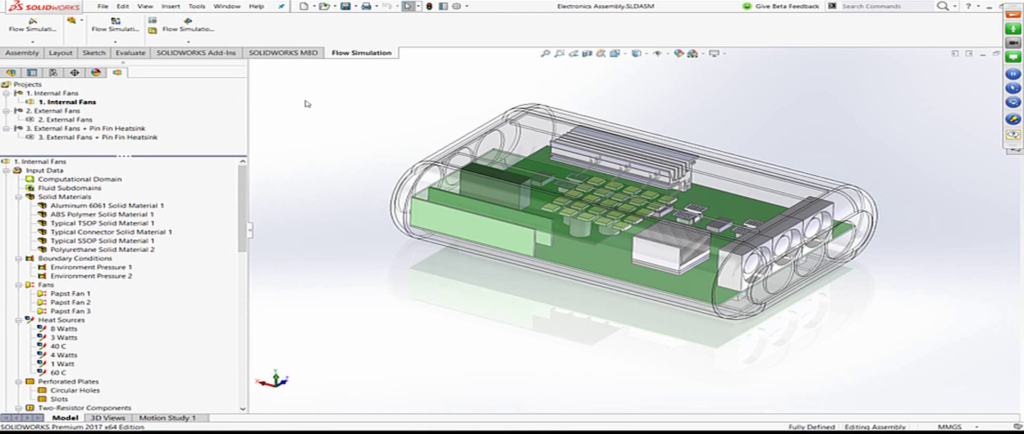
Step: Start a new Flow Simulation project with the Wizard and move its dialog clear of the project tree
click(223, 53)
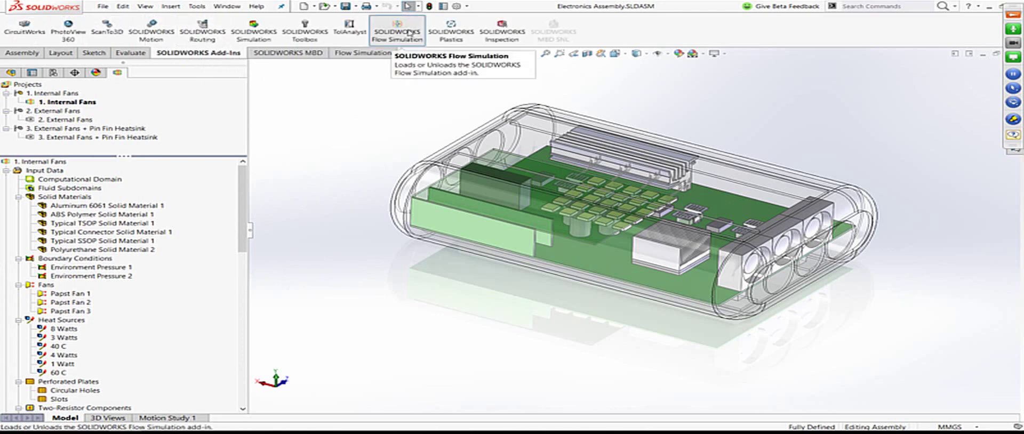
click(360, 53)
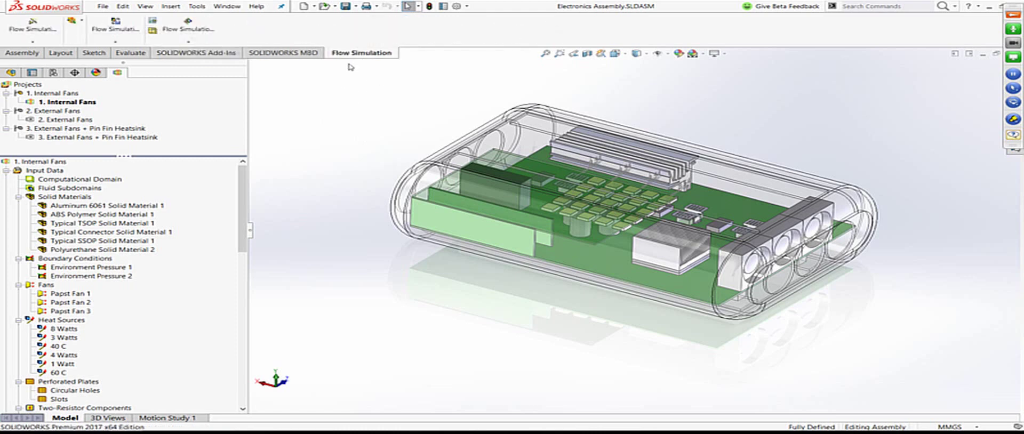
click(50, 44)
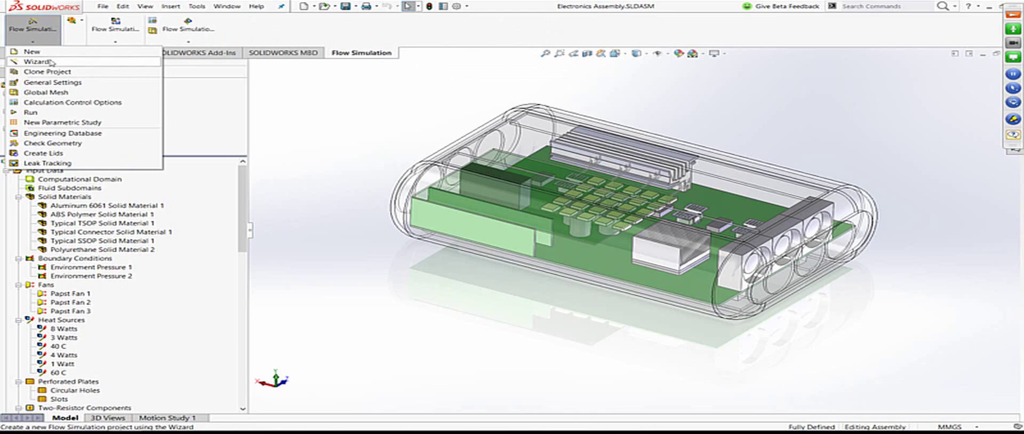
click(50, 62)
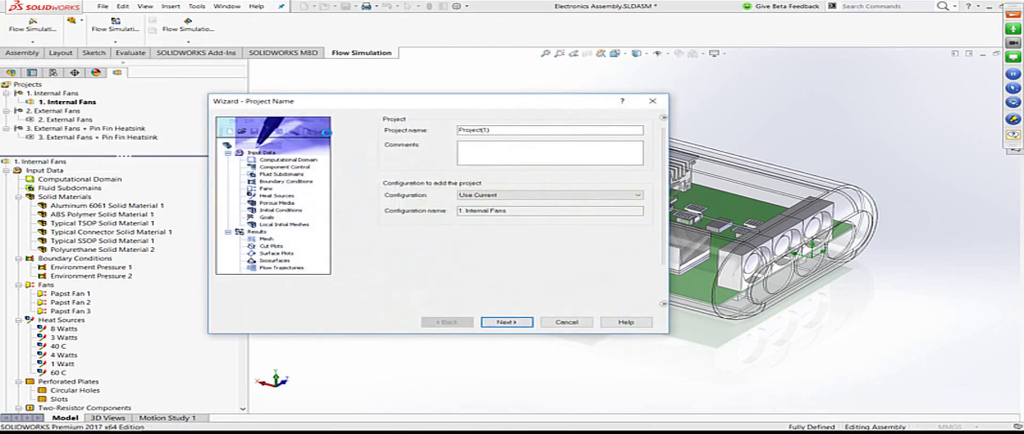
drag(388, 102, 451, 89)
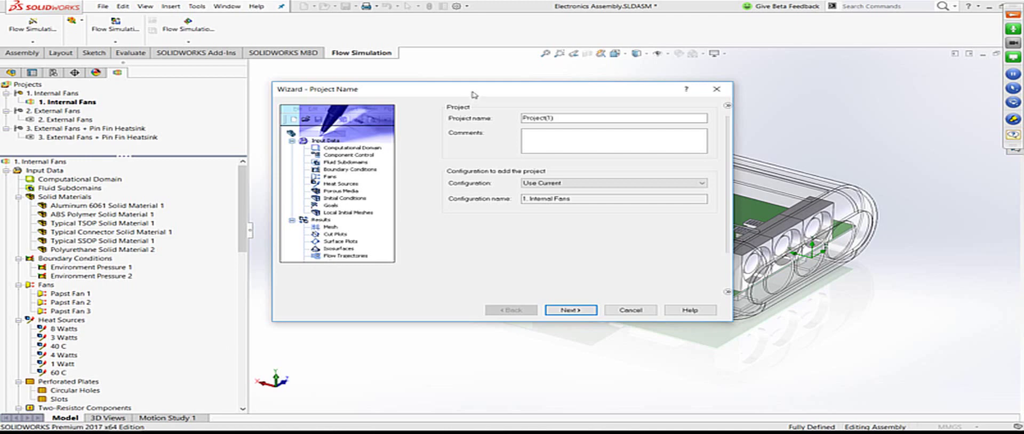
Step: Show the wizard's page navigator and proceed to the analysis type, keeping the current configuration and the SI unit system
drag(476, 94, 521, 99)
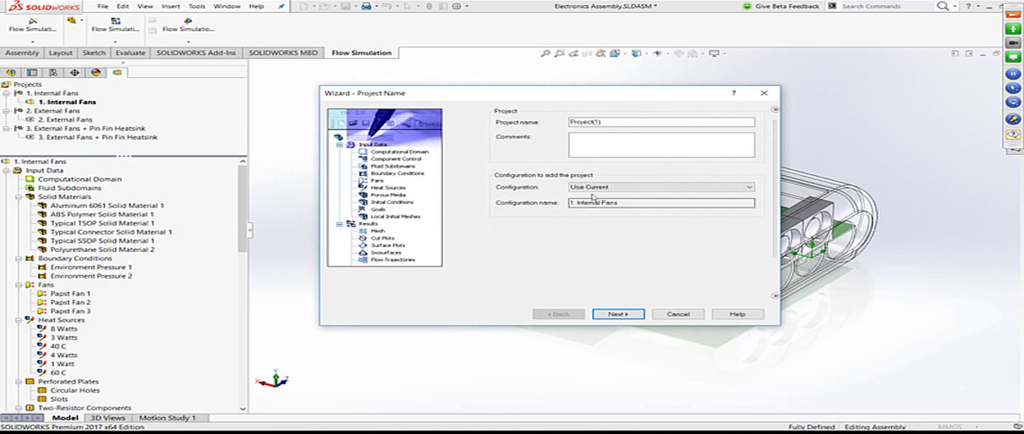
drag(624, 122, 507, 146)
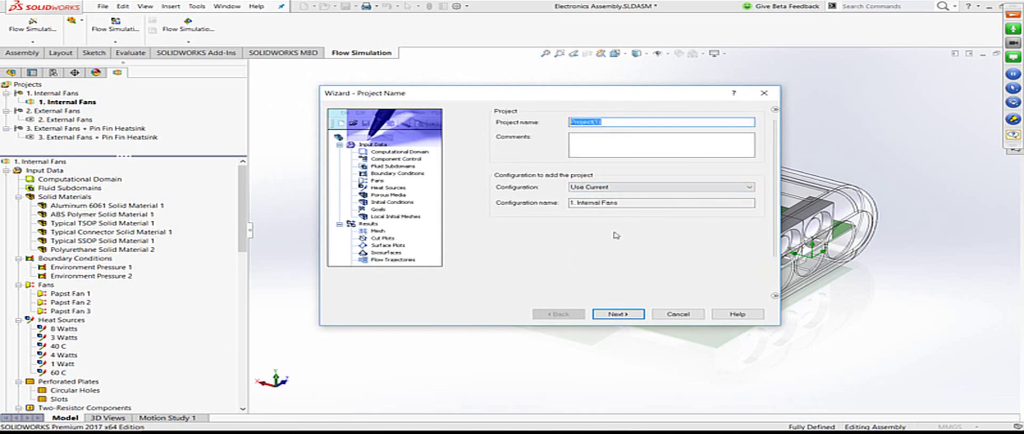
click(775, 109)
drag(610, 97, 594, 90)
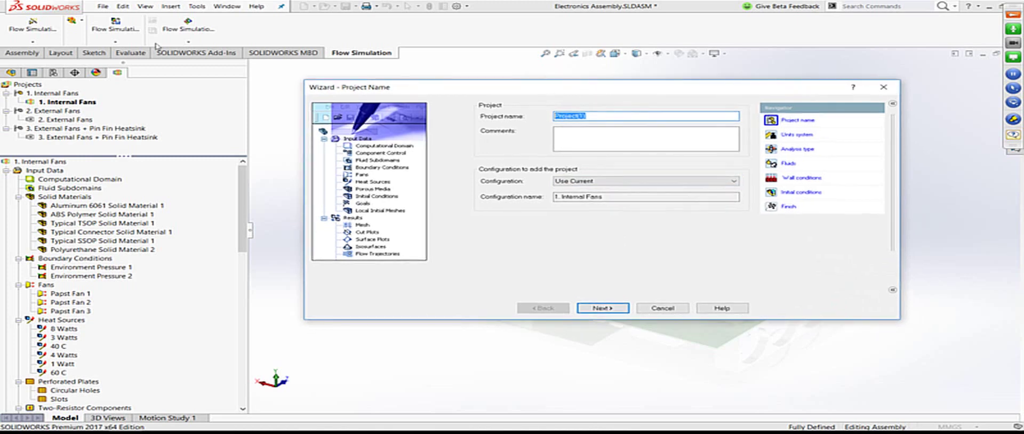
click(612, 310)
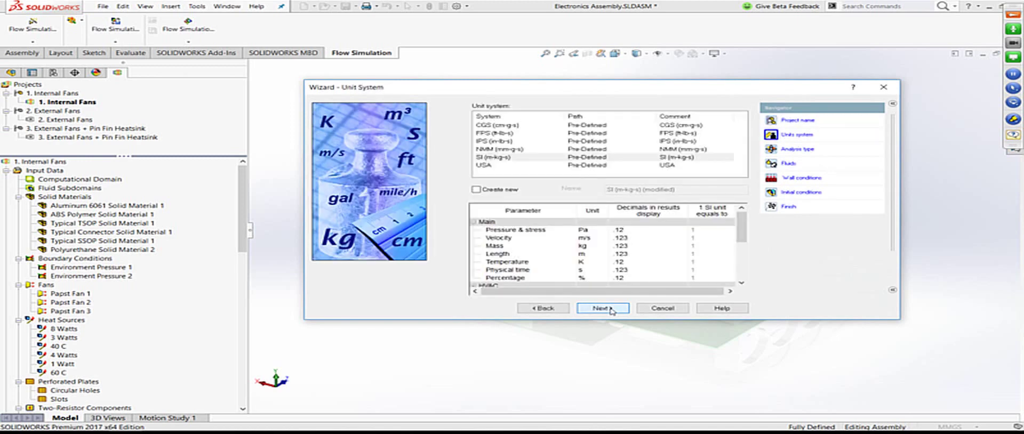
click(612, 311)
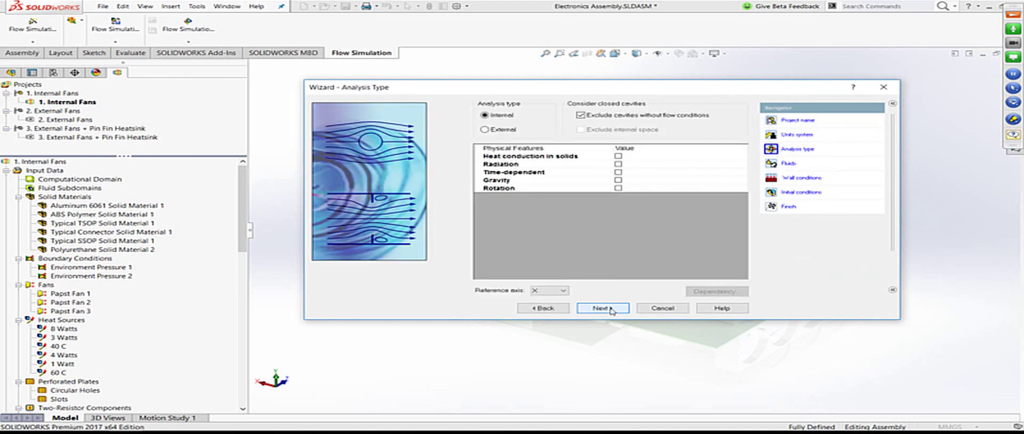
Step: Enable heat conduction in solids and gravity for the internal analysis and continue to the fluid selection
click(618, 156)
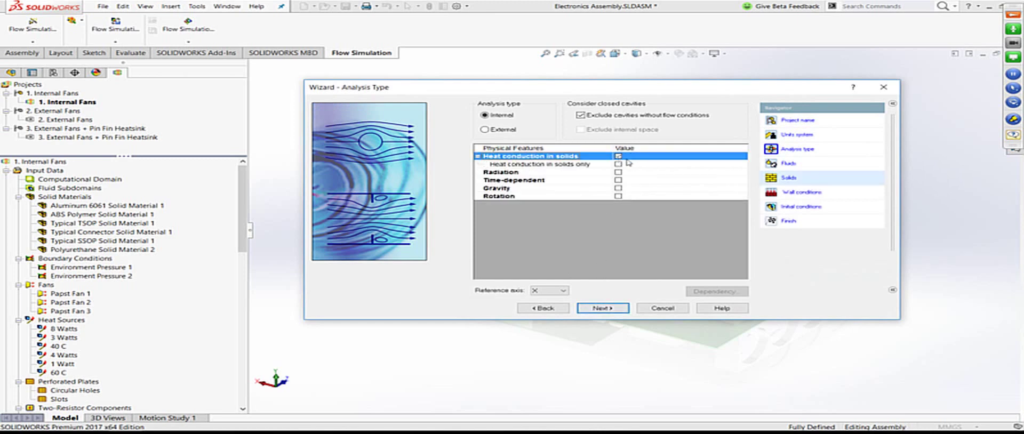
click(619, 188)
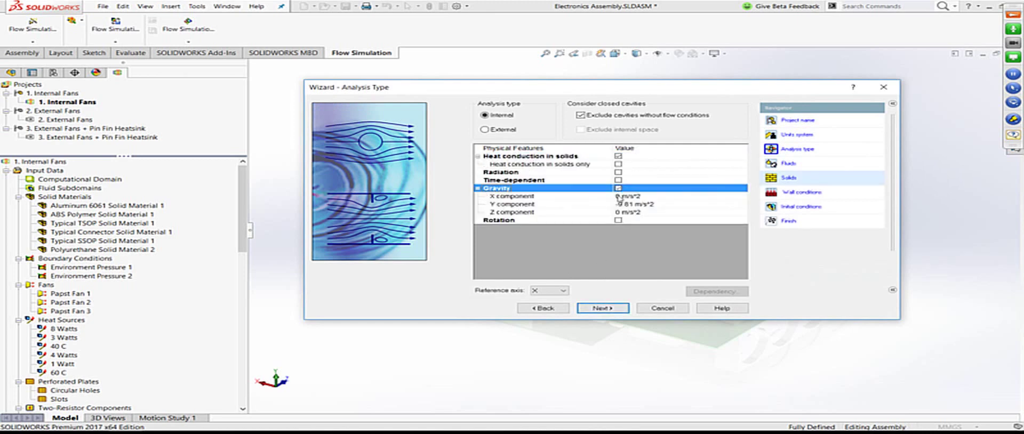
click(606, 308)
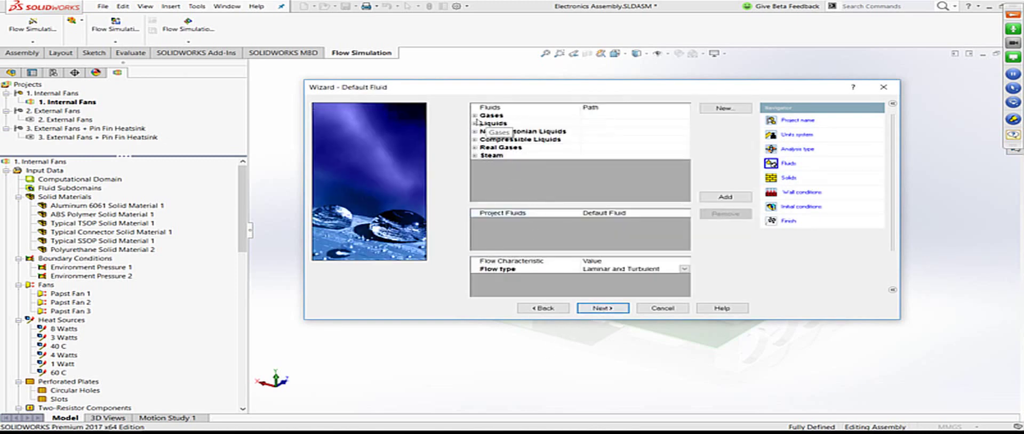
Step: Add the pre-defined gas Air as the project fluid and continue to the default solid
click(475, 116)
click(515, 139)
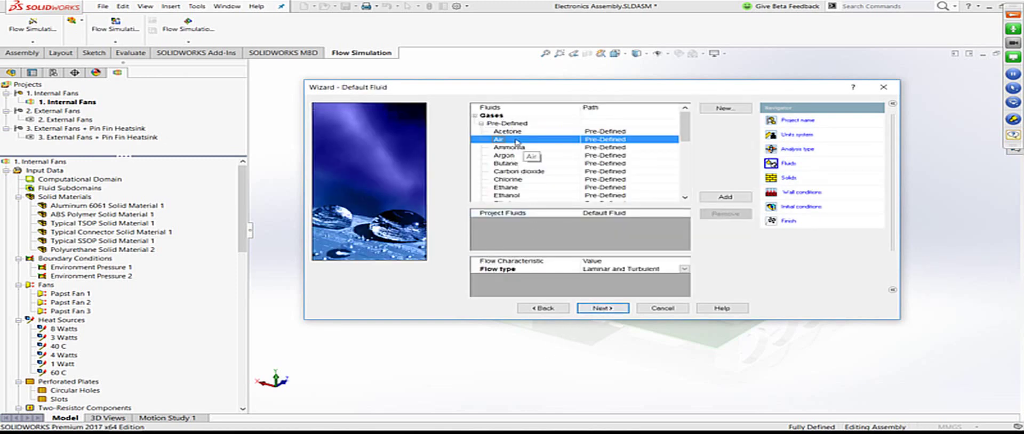
double_click(516, 140)
click(603, 308)
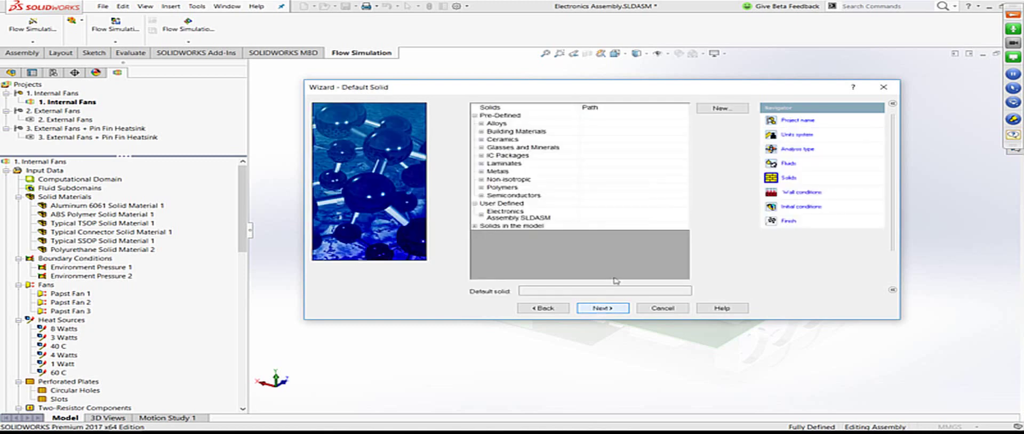
Step: Set the default solid to the alloy Aluminum 6061, continue through to the initial conditions and cancel the wizard
click(481, 123)
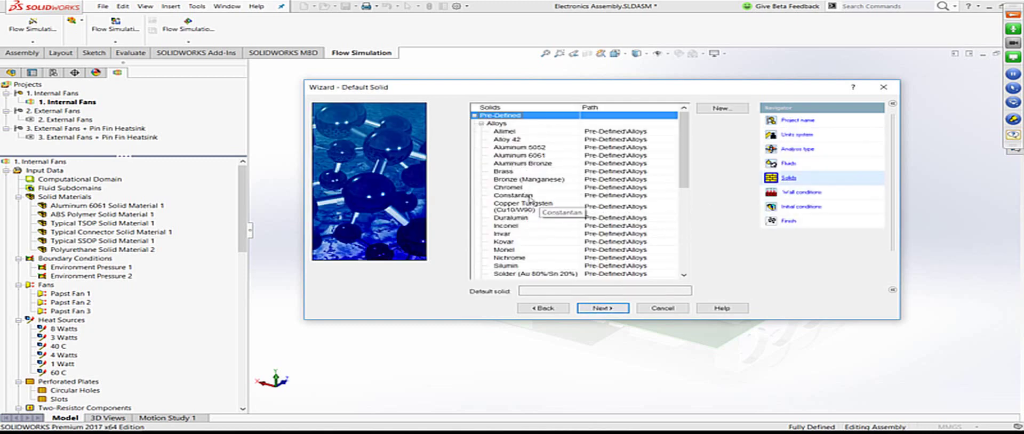
click(542, 155)
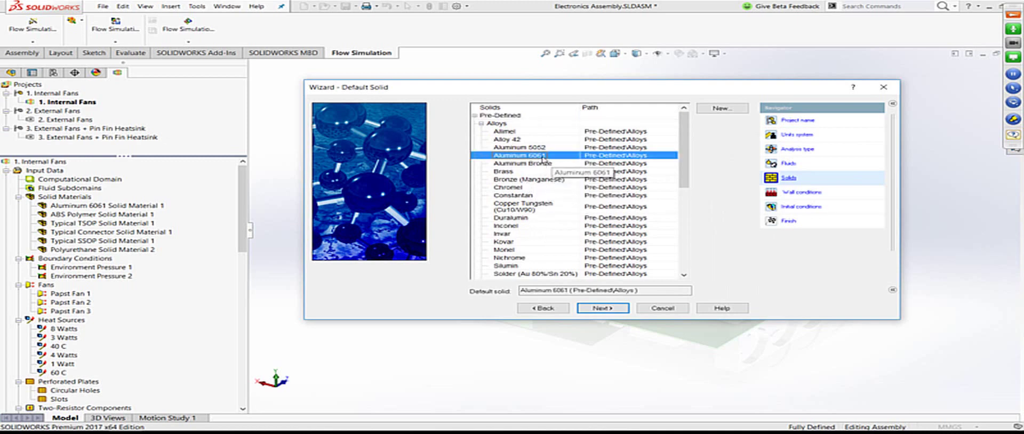
click(603, 308)
click(607, 310)
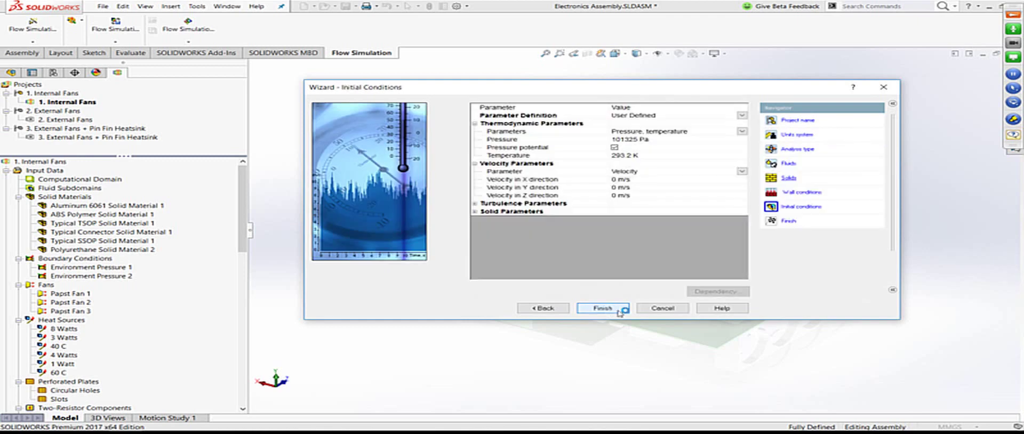
click(660, 309)
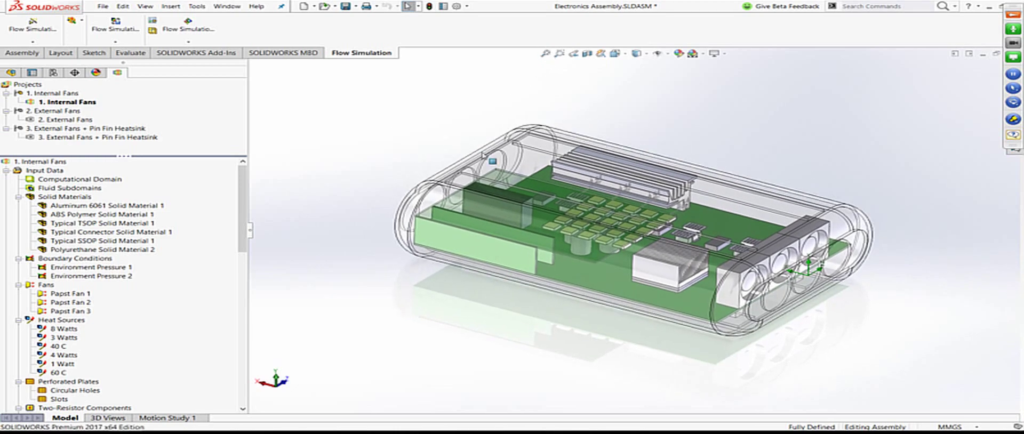
Step: Examine which components use Aluminum 6061 and review the ABS Polymer solid material's definition
middle_drag(587, 113, 380, 136)
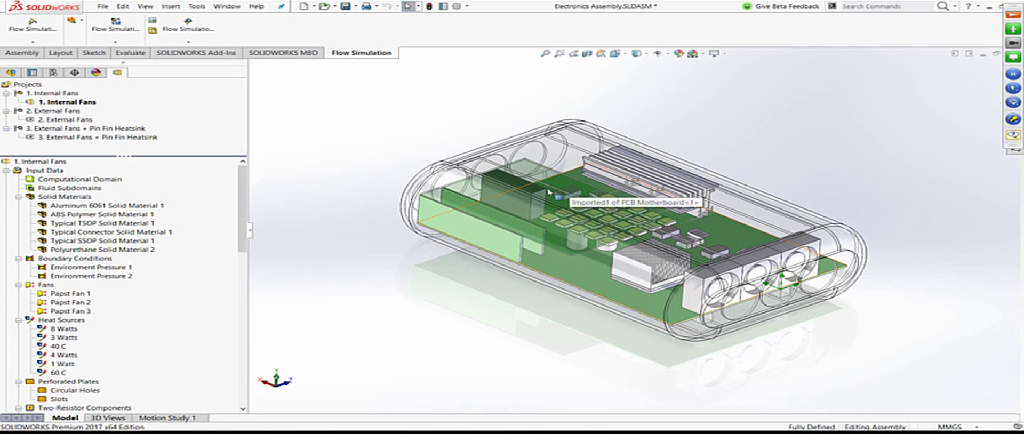
click(101, 207)
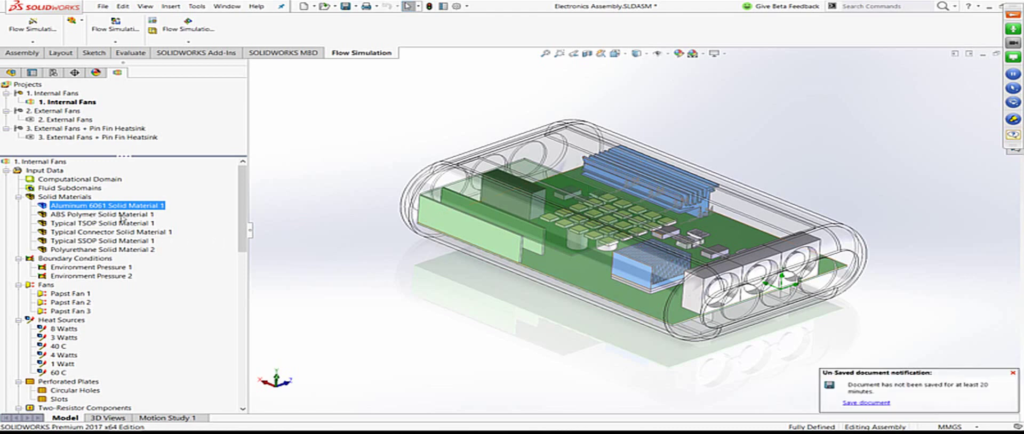
click(94, 215)
right_click(93, 216)
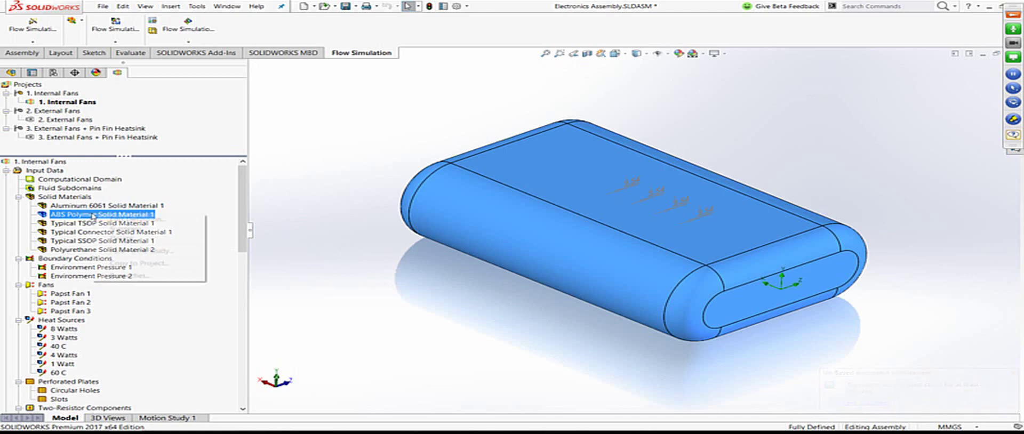
click(112, 219)
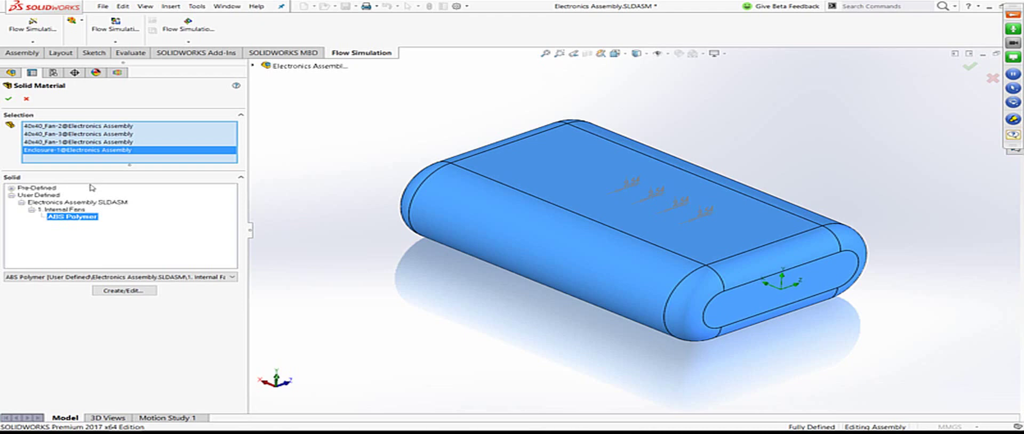
click(8, 98)
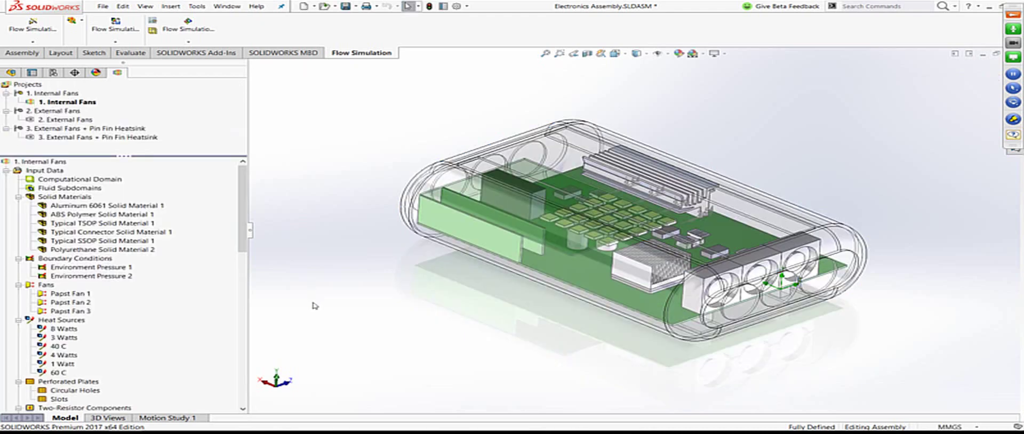
Step: Review the Typical TSOP solid material's components and definition, and collapse the Solid Materials group
right_click(130, 226)
click(136, 230)
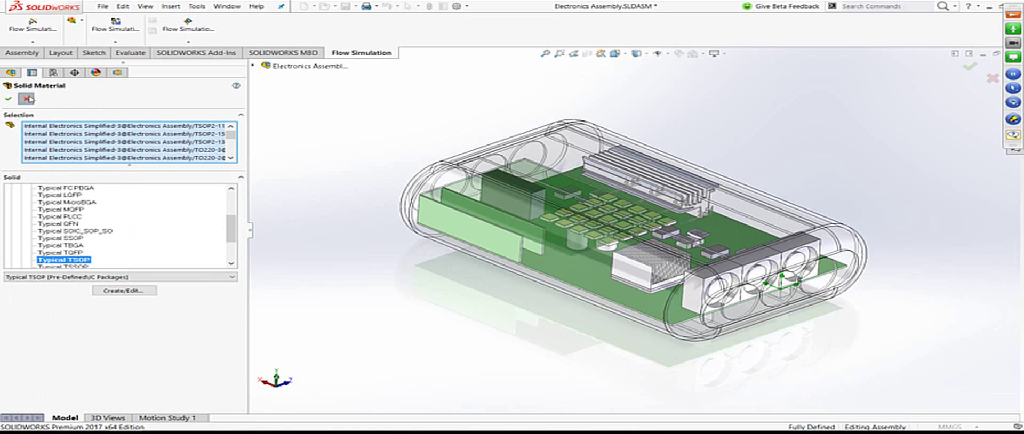
click(8, 99)
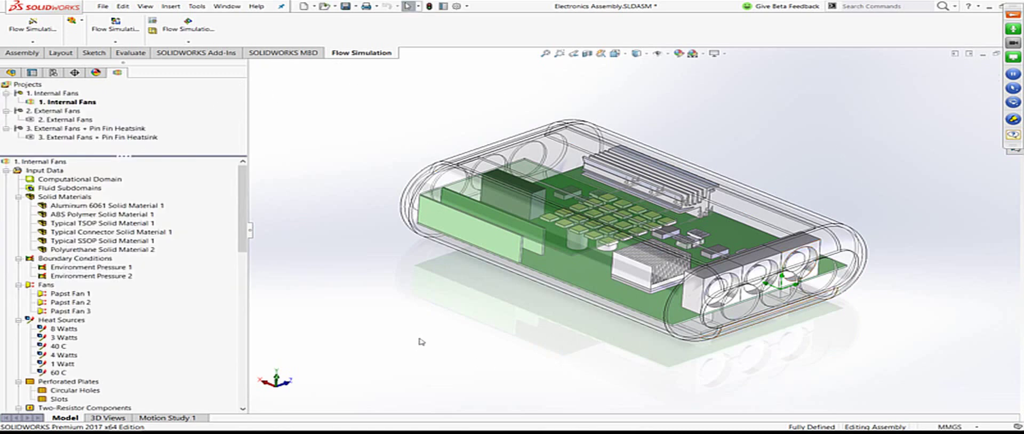
click(19, 197)
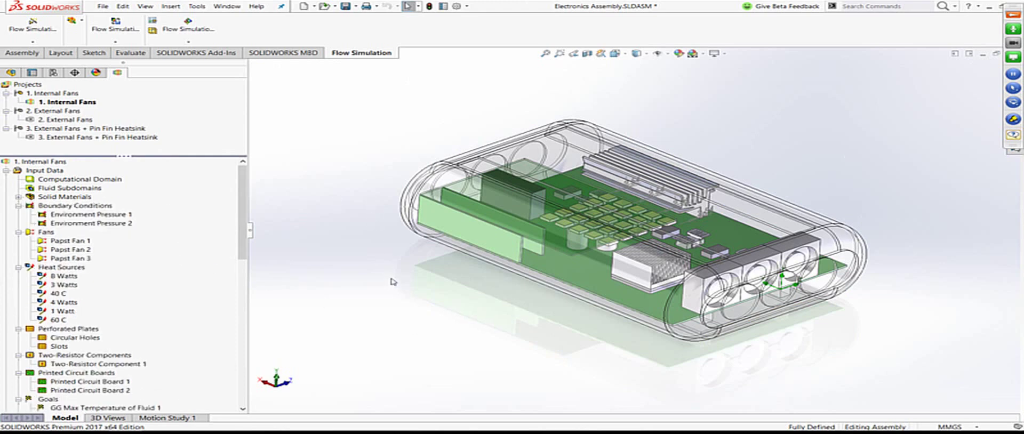
Step: Highlight the faces of the Environment Pressure 1 and Environment Pressure 2 boundary conditions in the model
click(100, 215)
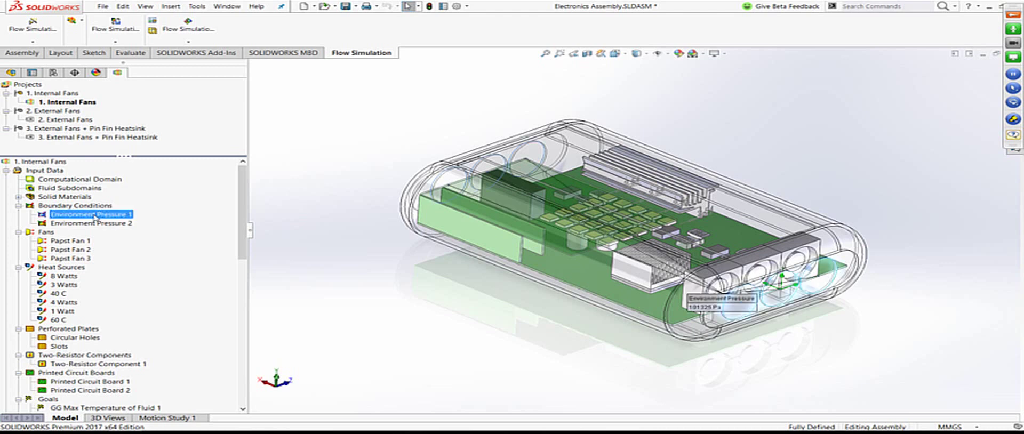
click(90, 223)
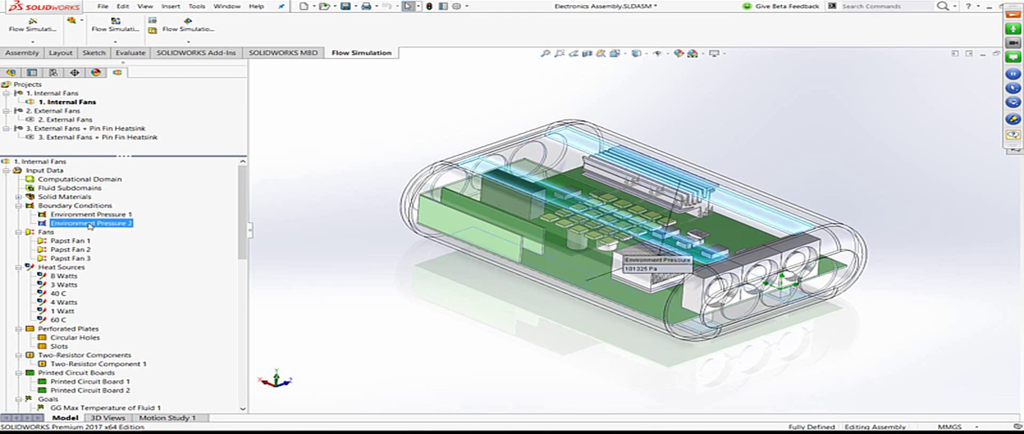
click(373, 306)
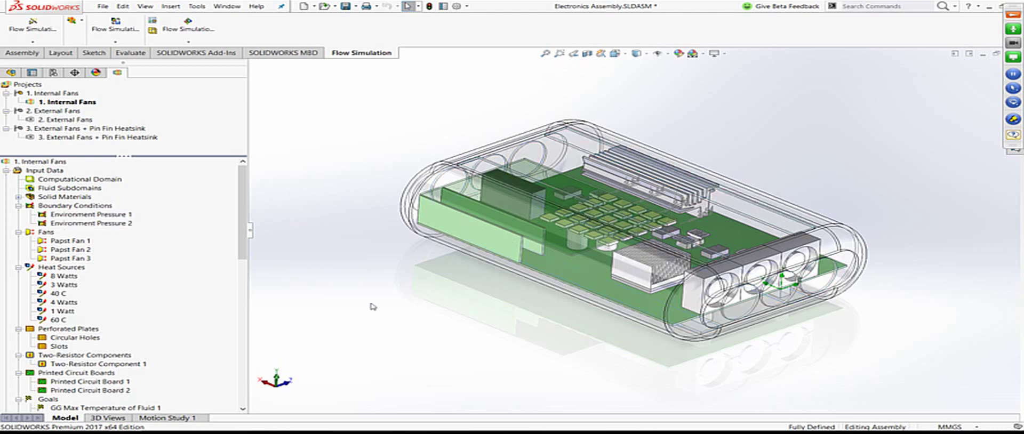
Step: Inspect the Environment Pressure 1 definition and its opening faces on the enclosure
right_click(110, 218)
click(126, 221)
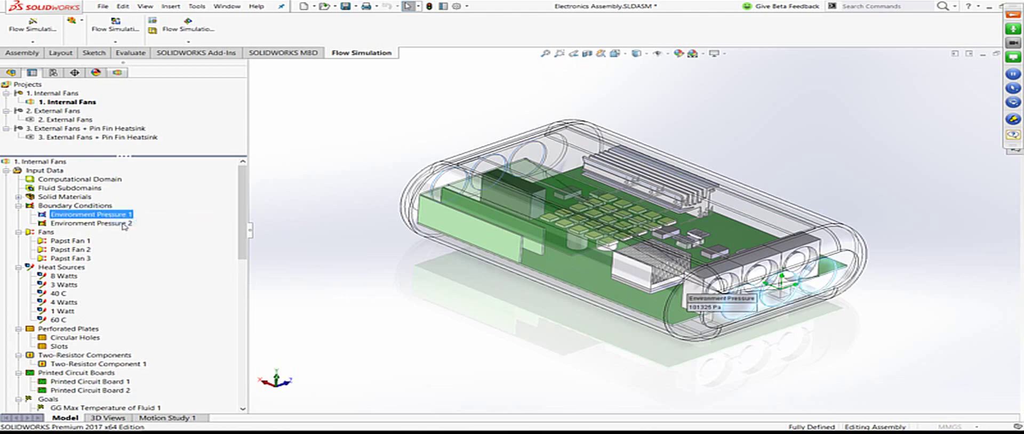
middle_drag(802, 351, 709, 308)
drag(703, 307, 822, 132)
key(Return)
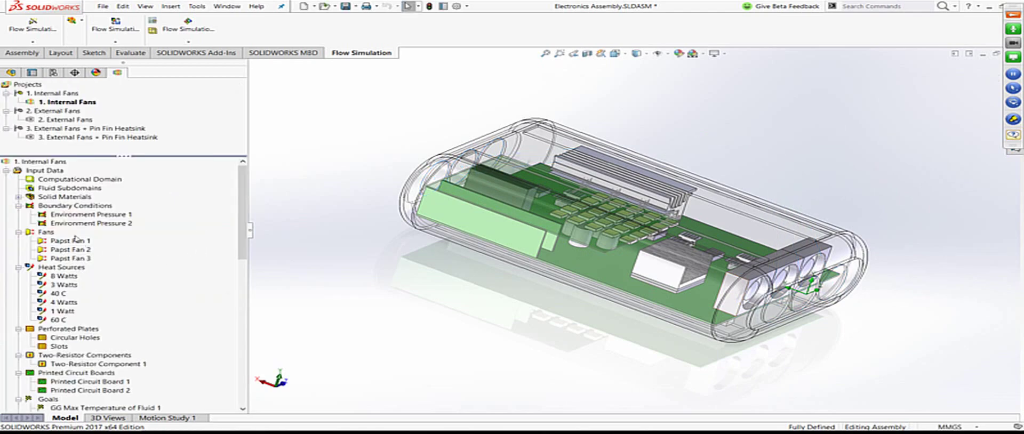
Step: Inspect the Environment Pressure 2 definition and its faces on the enclosure, and close it without changes
click(77, 224)
right_click(77, 225)
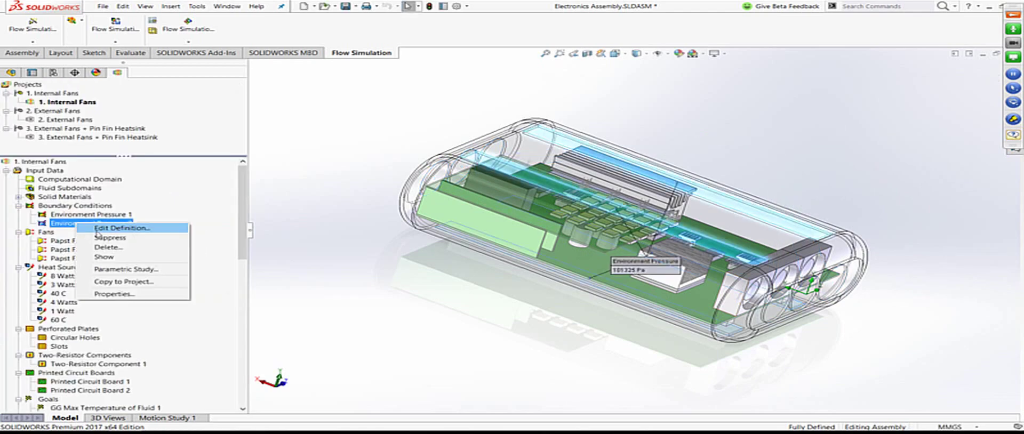
click(197, 227)
middle_drag(475, 323, 597, 224)
click(25, 100)
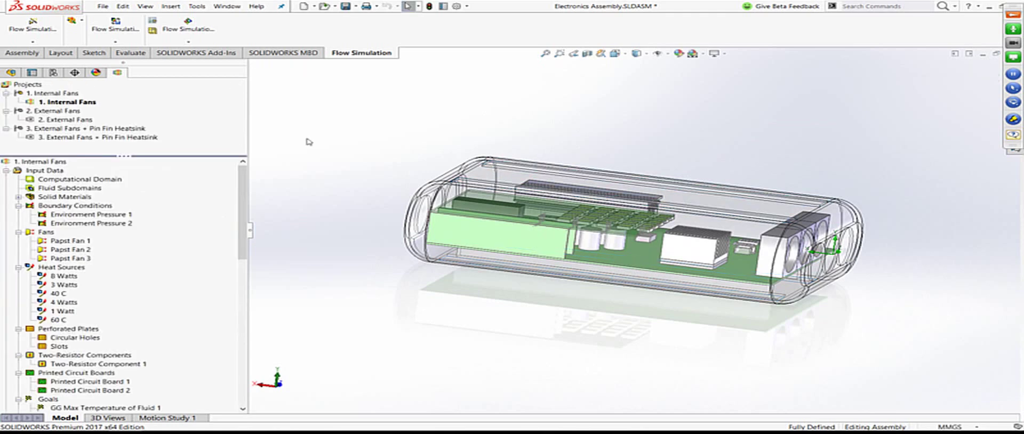
middle_drag(593, 122, 601, 107)
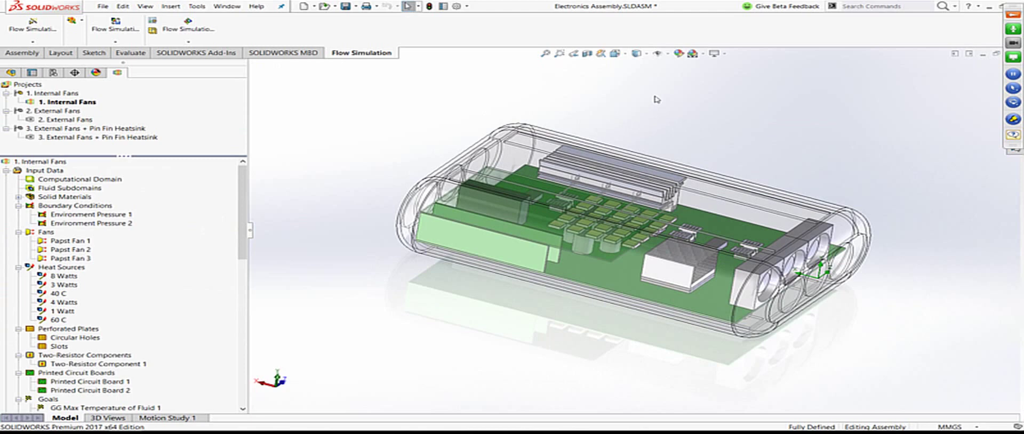
Step: Highlight the Environment Pressure 1 openings at both ends of the enclosure again and collapse the Boundary Conditions group
scroll(656, 99, down, 2)
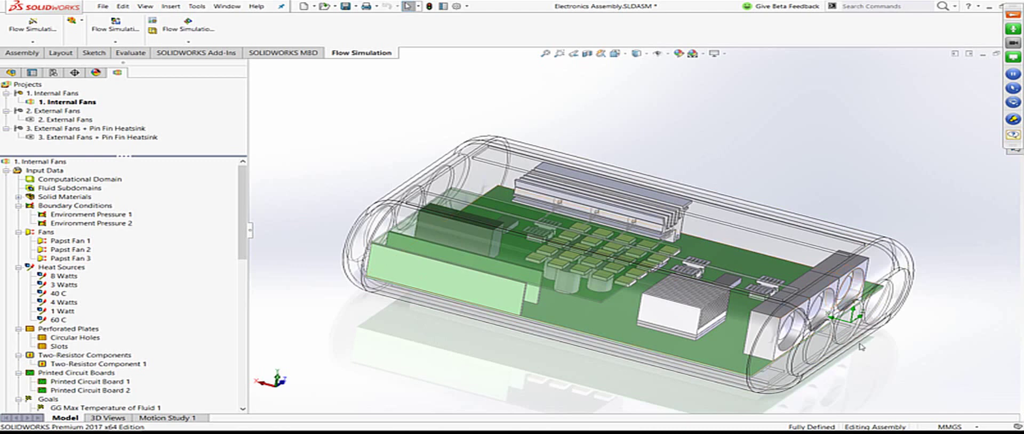
scroll(664, 352, up, 1)
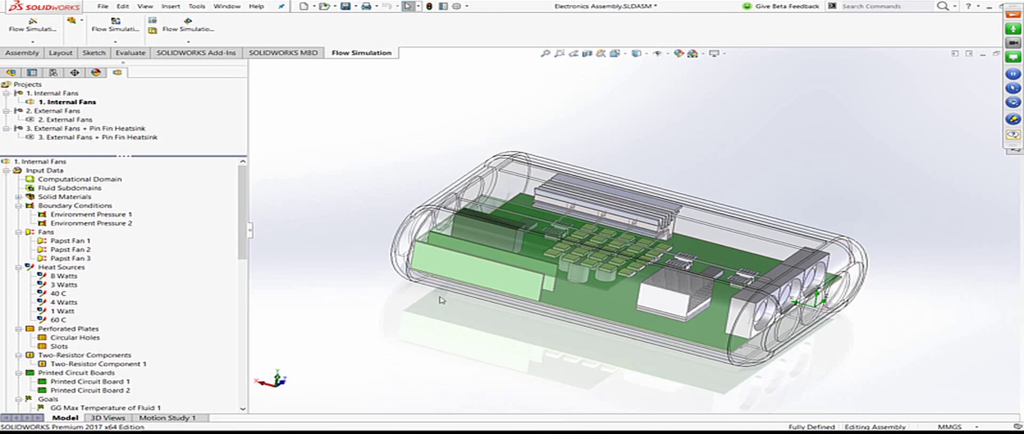
click(88, 215)
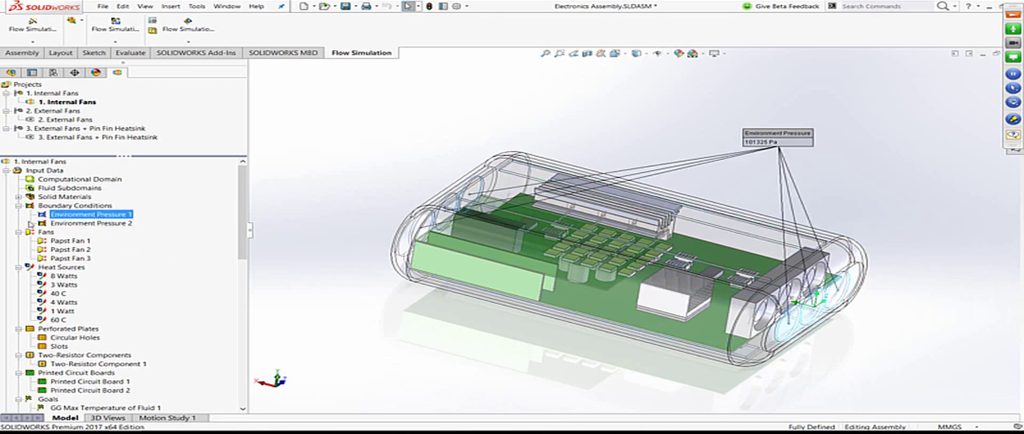
click(18, 206)
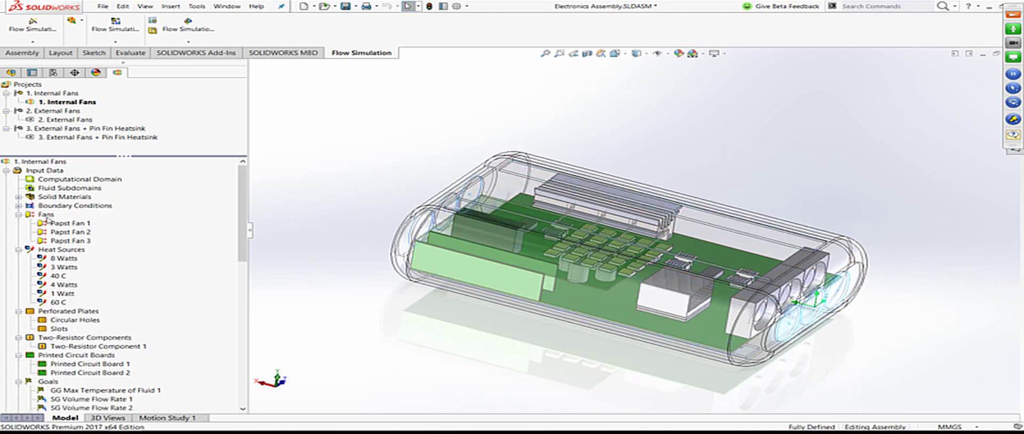
Step: Open the Papst Fan 1 definition and switch its type to External Inlet Fan and back to Internal Fan
click(66, 224)
right_click(66, 224)
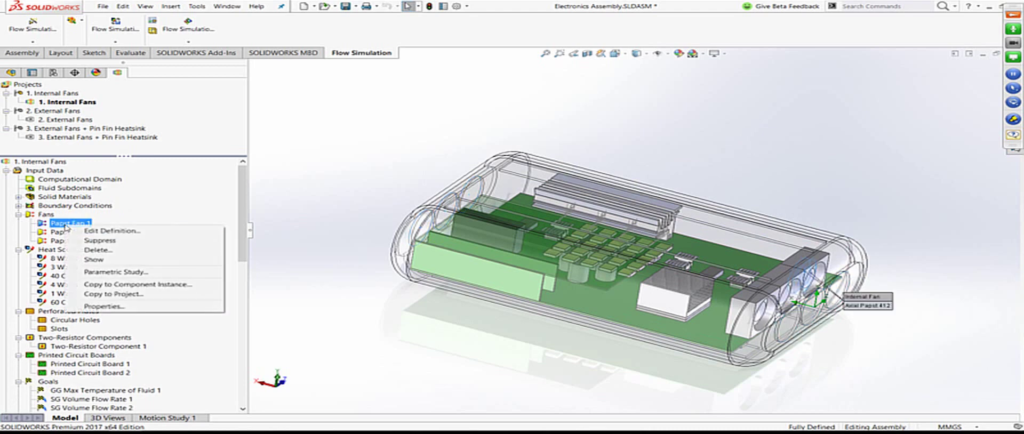
click(80, 233)
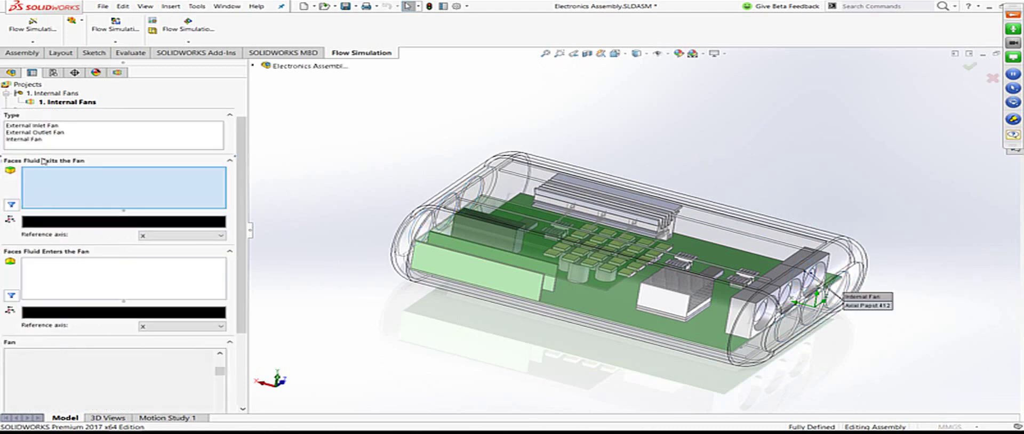
click(50, 132)
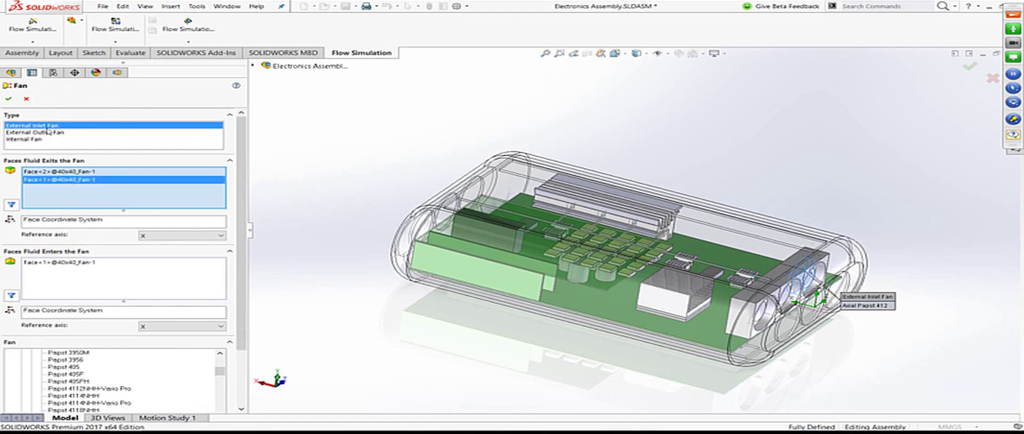
click(36, 140)
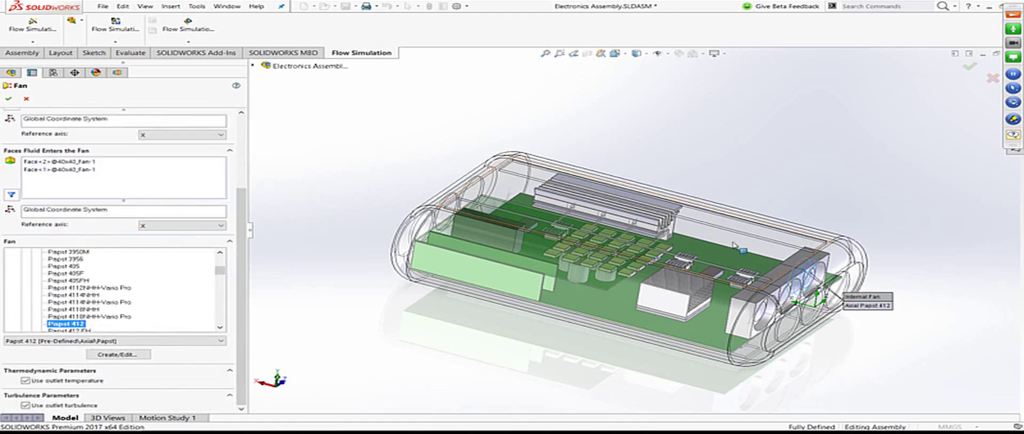
Step: Examine Papst Fan 1's location in the enclosure and its type and face settings, and cancel the definition edit
scroll(896, 277, down, 5)
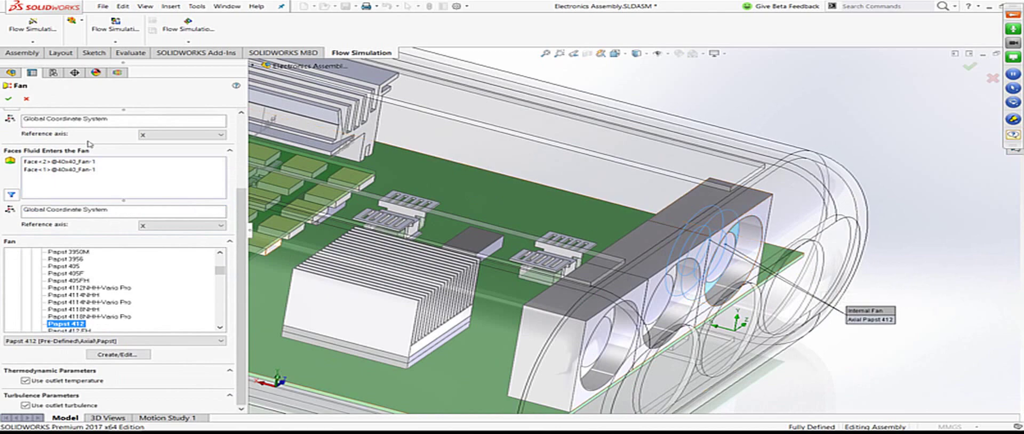
scroll(688, 248, up, 5)
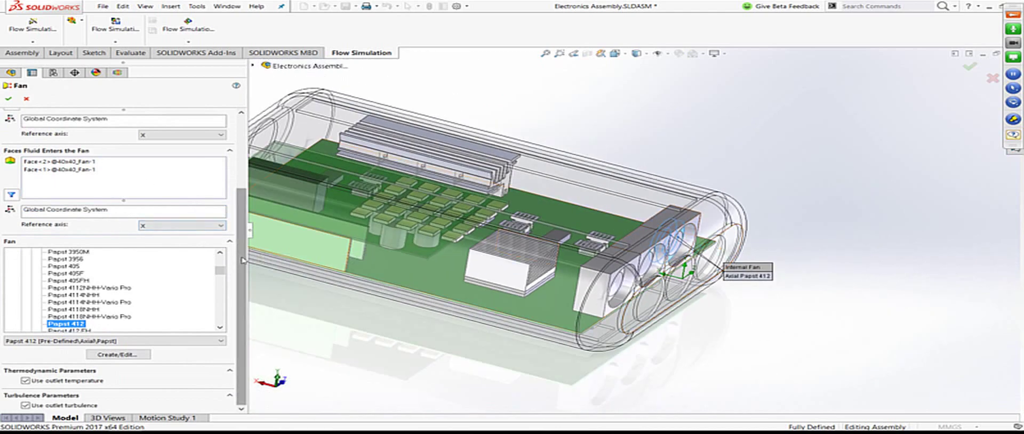
drag(242, 256, 243, 183)
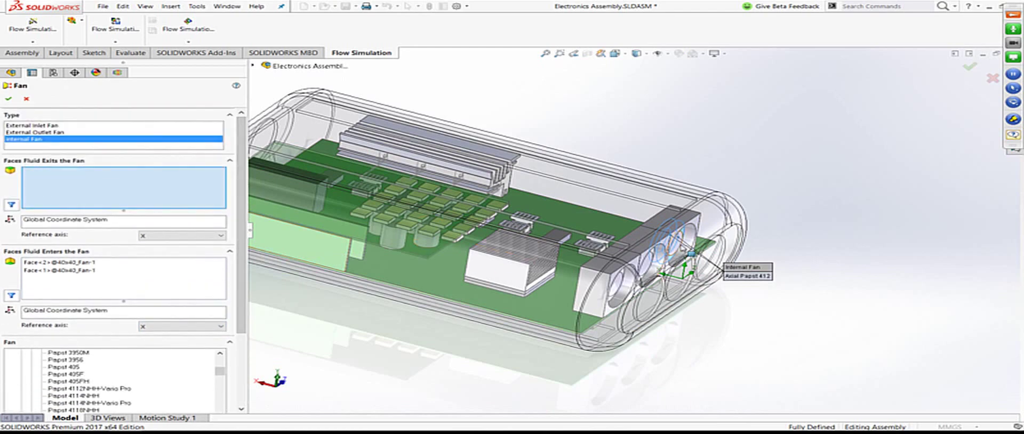
scroll(664, 272, up, 2)
scroll(664, 273, down, 5)
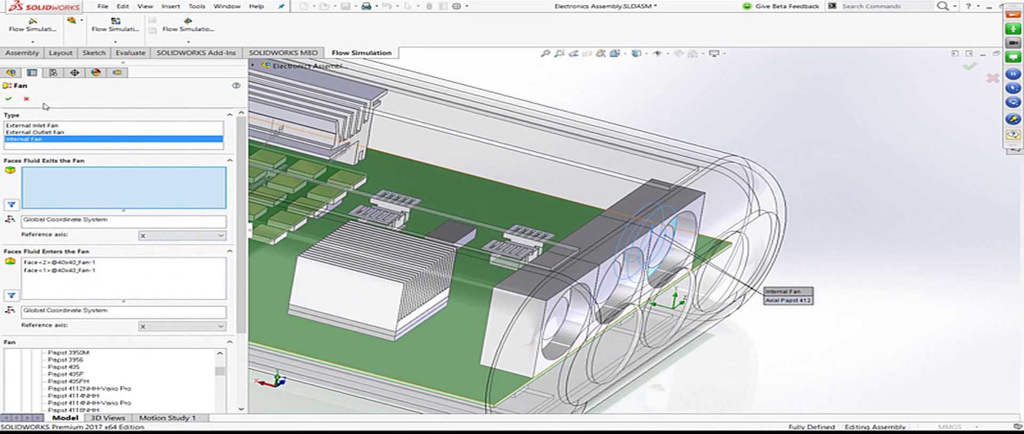
click(26, 99)
Step: Reopen the Papst Fan 1 definition and inspect its fluid exit and fluid entry faces on the fan in the model
right_click(80, 225)
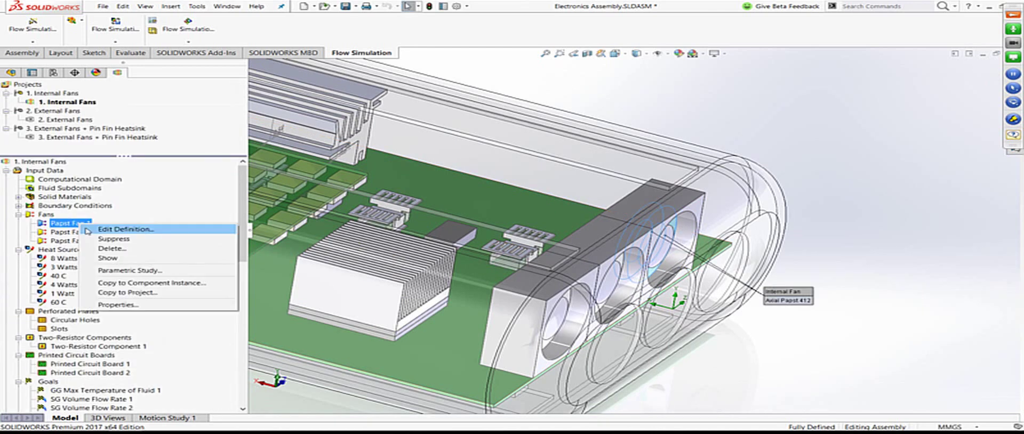
click(96, 229)
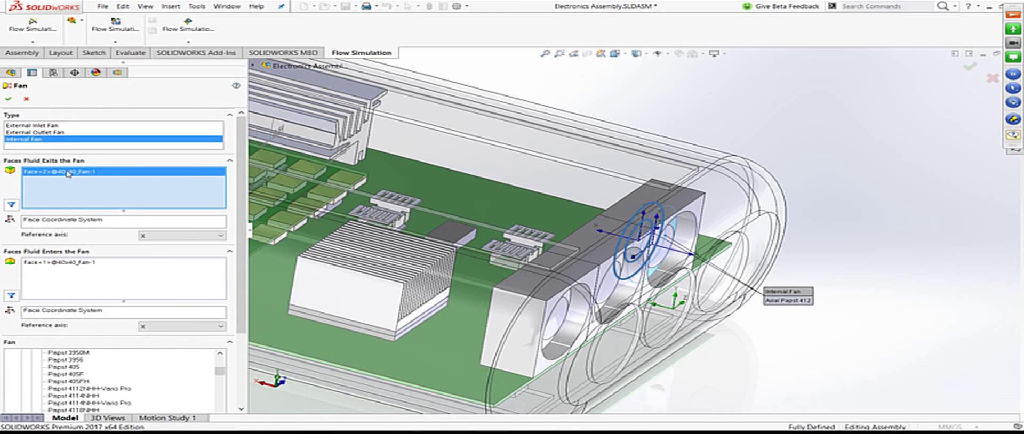
click(58, 263)
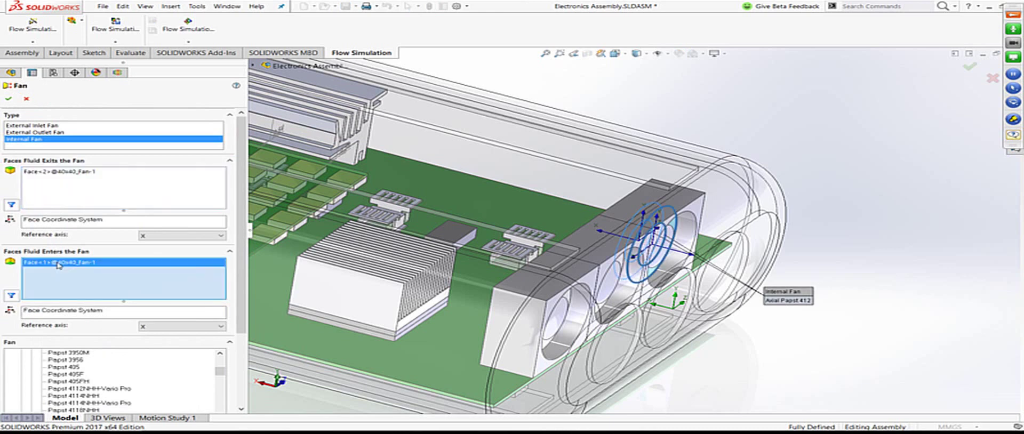
drag(241, 292, 256, 370)
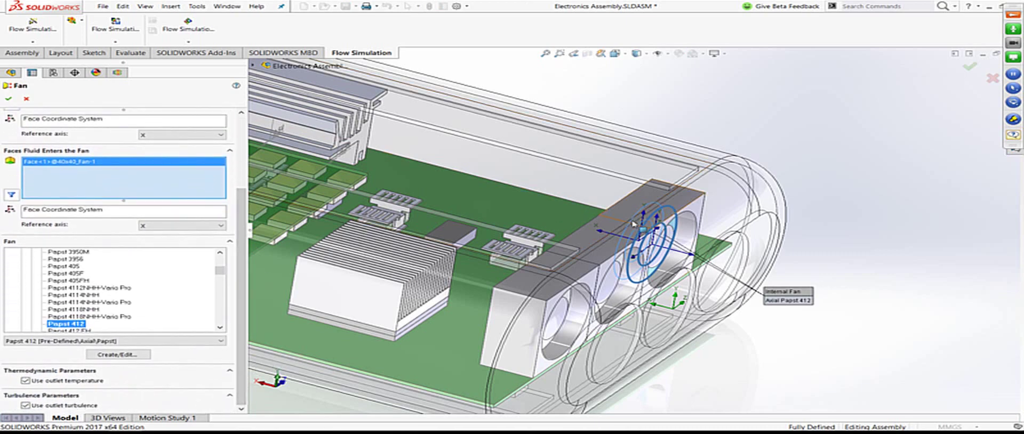
scroll(635, 228, down, 5)
middle_drag(634, 229, 603, 227)
scroll(603, 228, up, 10)
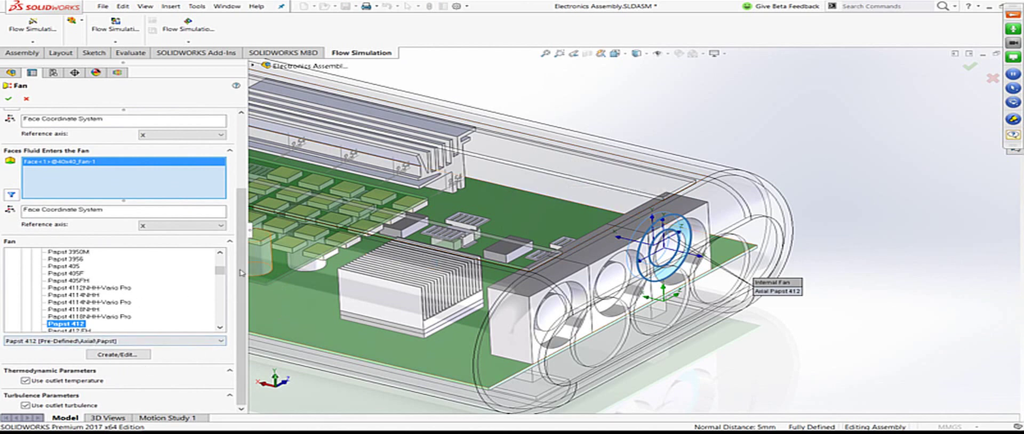
Step: Browse the predefined axial fan manufacturers and collapse the Papst group, and return to the assigned Papst 412 fan
drag(222, 275, 225, 263)
scroll(224, 264, down, 3)
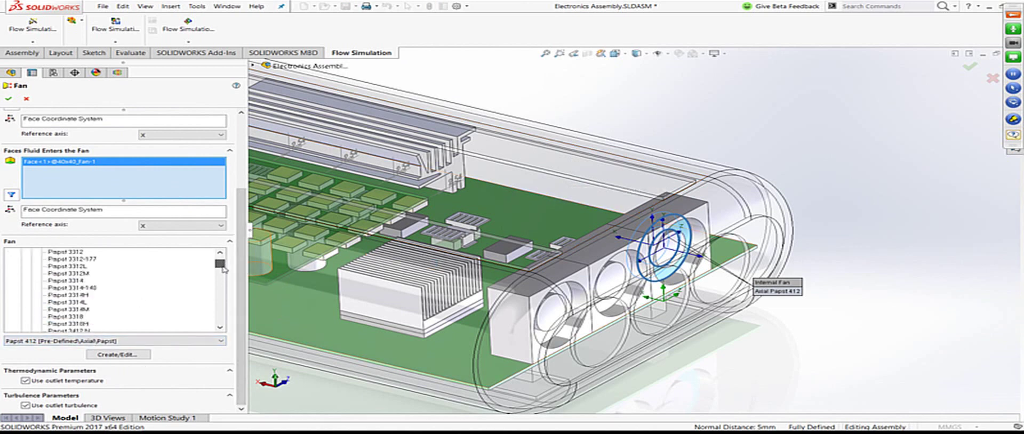
scroll(86, 298, up, 3)
click(32, 324)
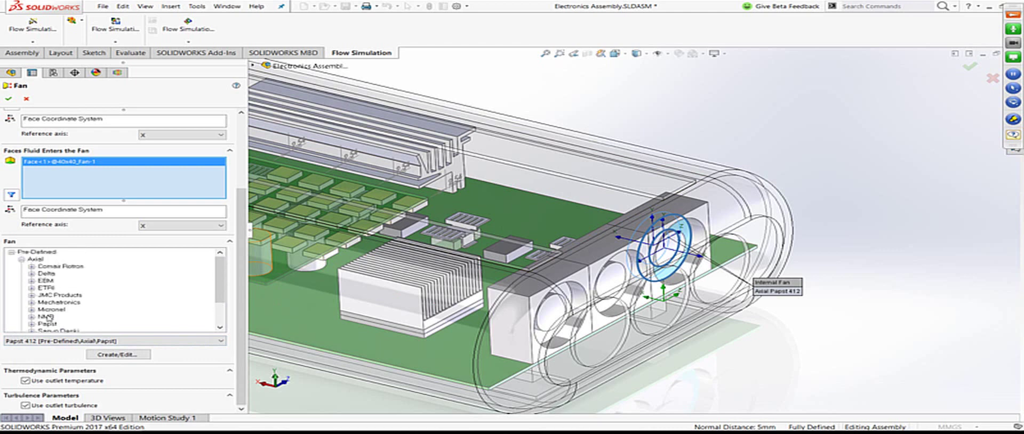
scroll(48, 317, down, 2)
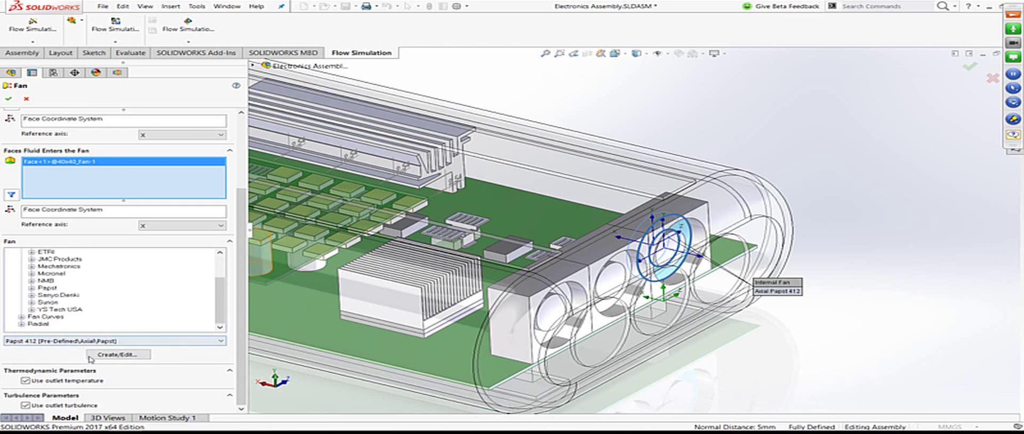
click(202, 342)
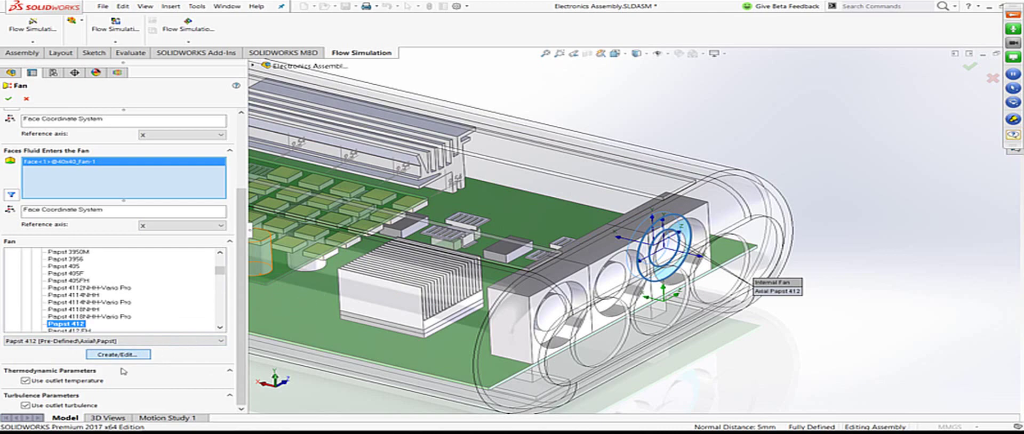
Step: Look up the Papst 412 fan in the Engineering Database and inspect its properties and pressure-versus-flow curve
click(118, 354)
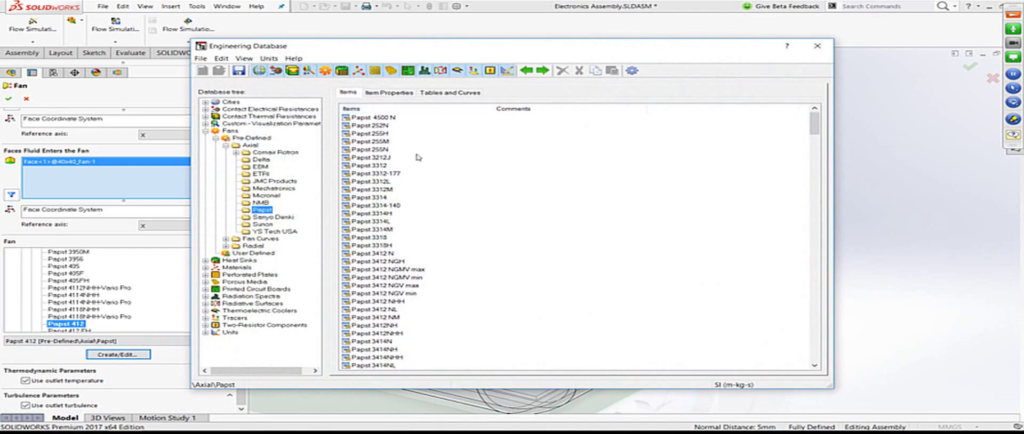
scroll(411, 176, down, 15)
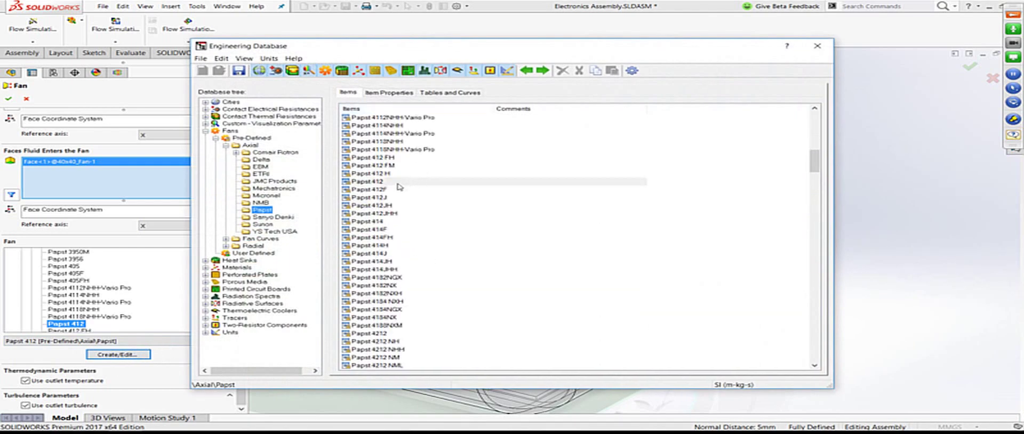
double_click(398, 182)
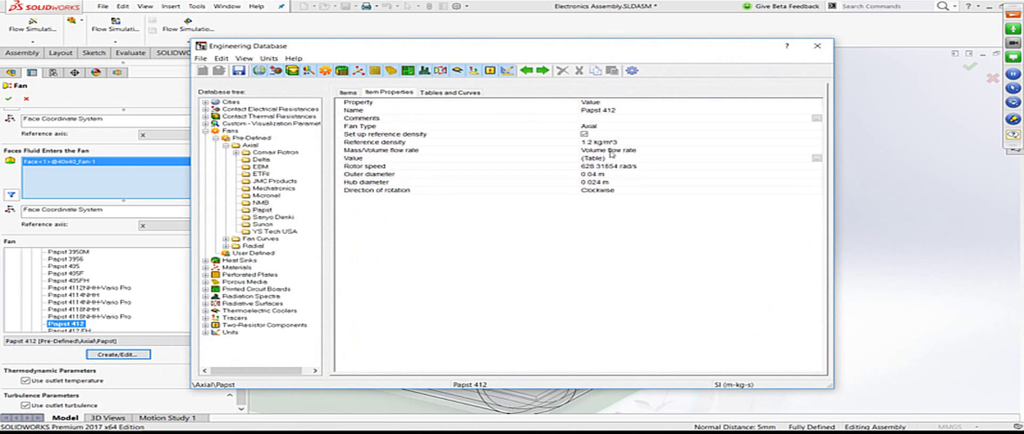
click(817, 158)
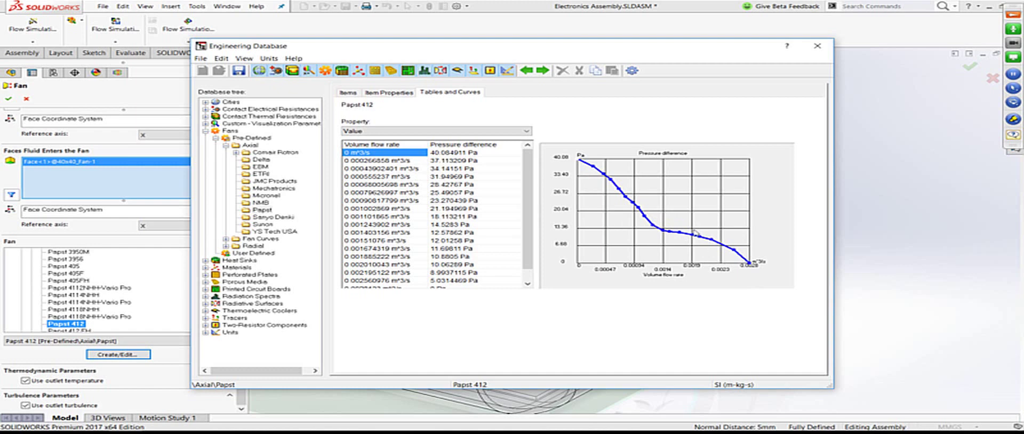
Step: Go back to the Papst item list, close the Engineering Database and accept the Papst Fan 1 definition
click(392, 92)
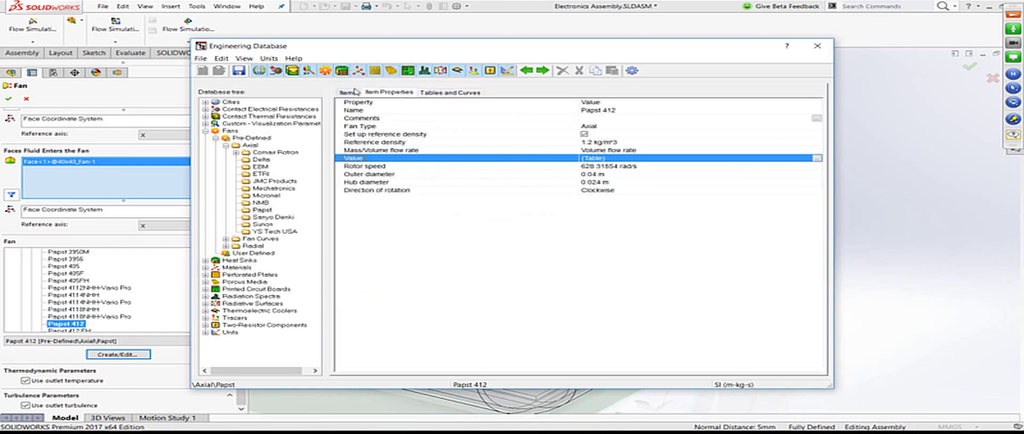
click(348, 93)
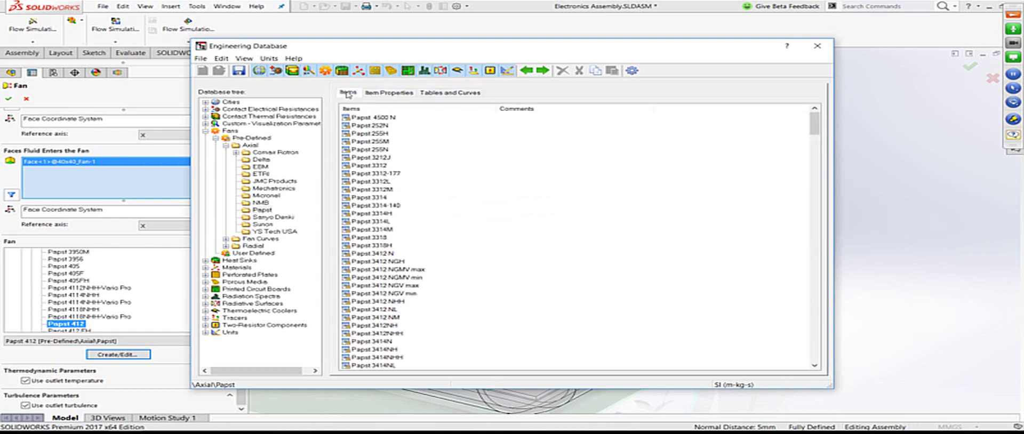
click(817, 46)
click(541, 258)
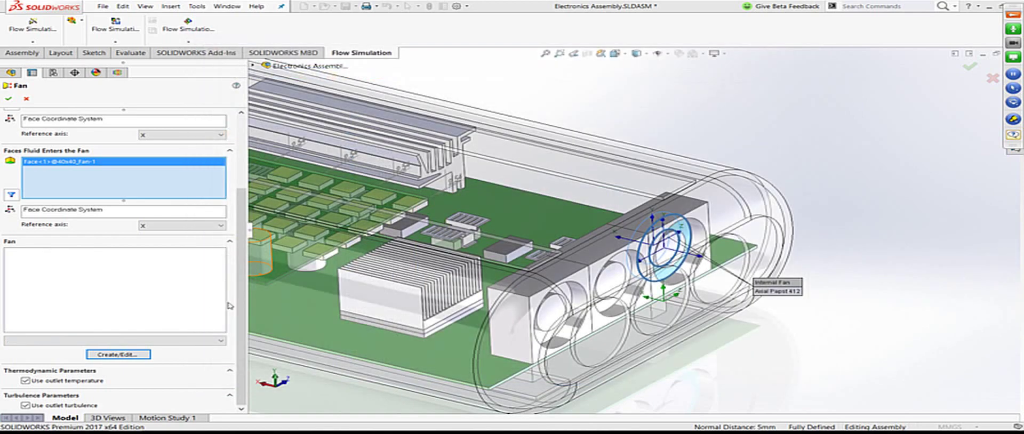
click(8, 99)
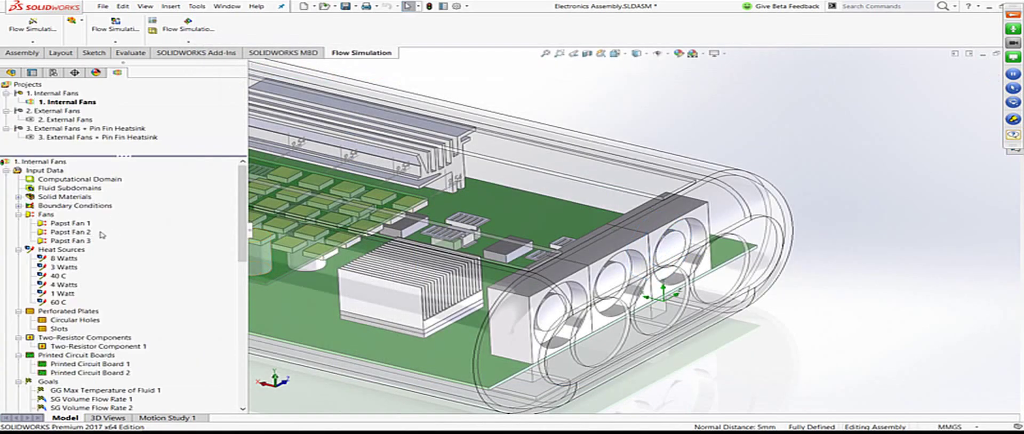
Step: Highlight Papst Fan 1, Papst Fan 2 and Papst Fan 3 in the model and collapse the Fans group
click(67, 224)
click(69, 232)
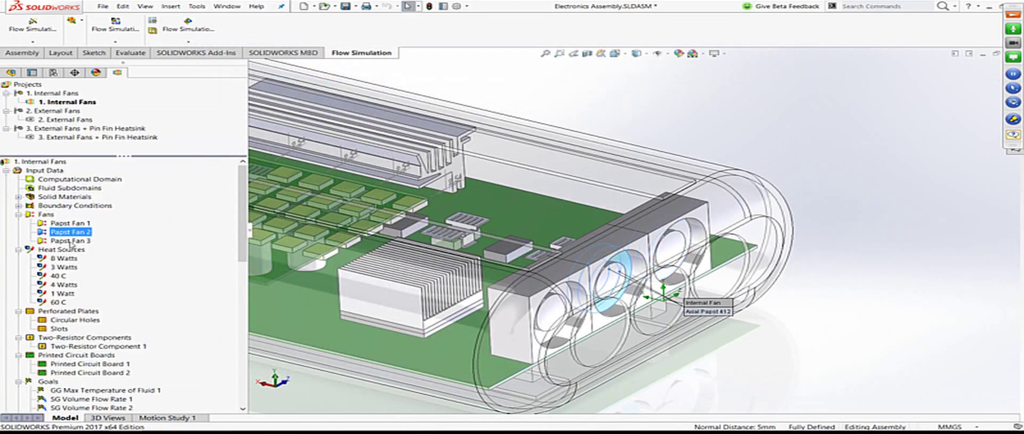
click(71, 242)
click(18, 214)
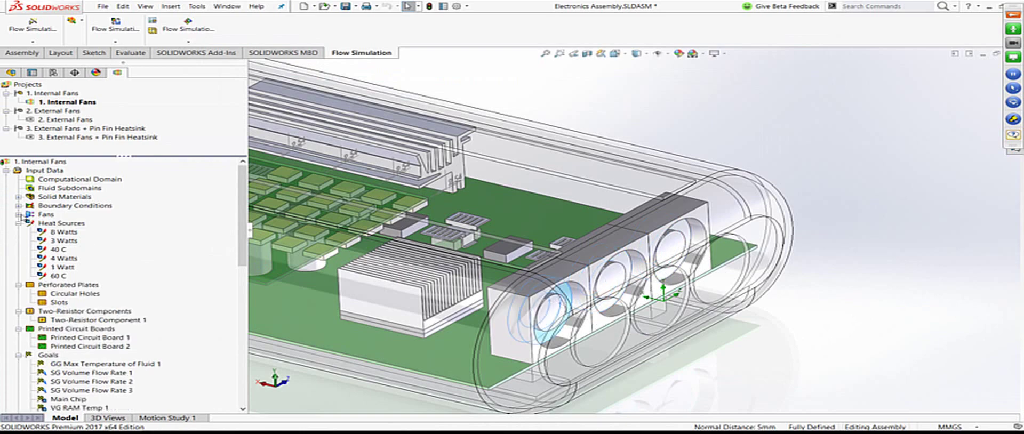
Step: Inspect the 8 Watts heat source's definition and its TO220 components with the whole assembly in view, and close it
click(64, 232)
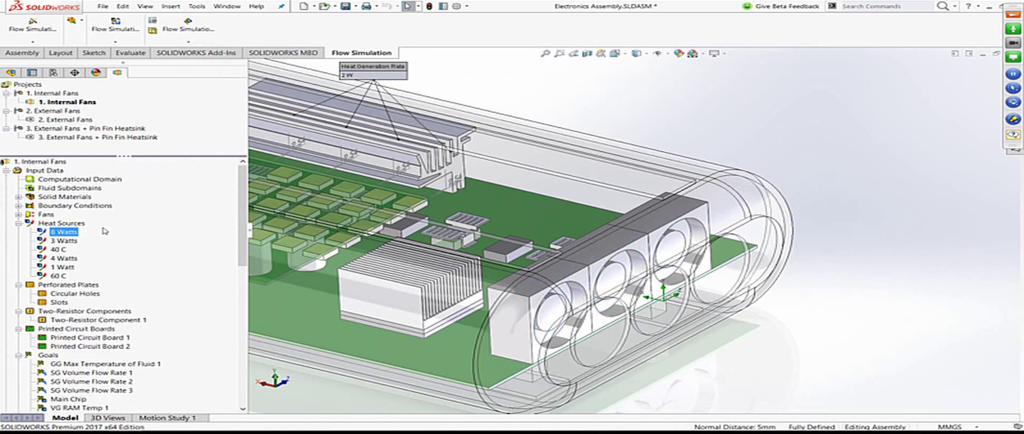
click(545, 53)
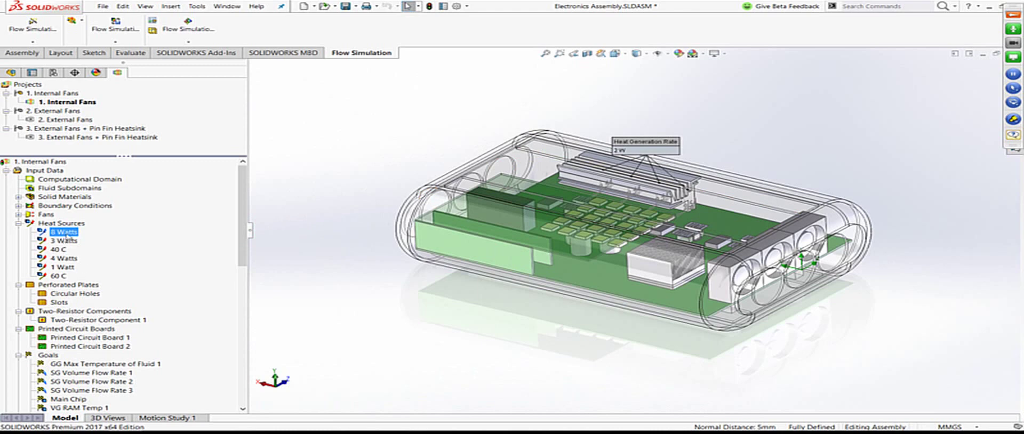
right_click(65, 233)
click(107, 238)
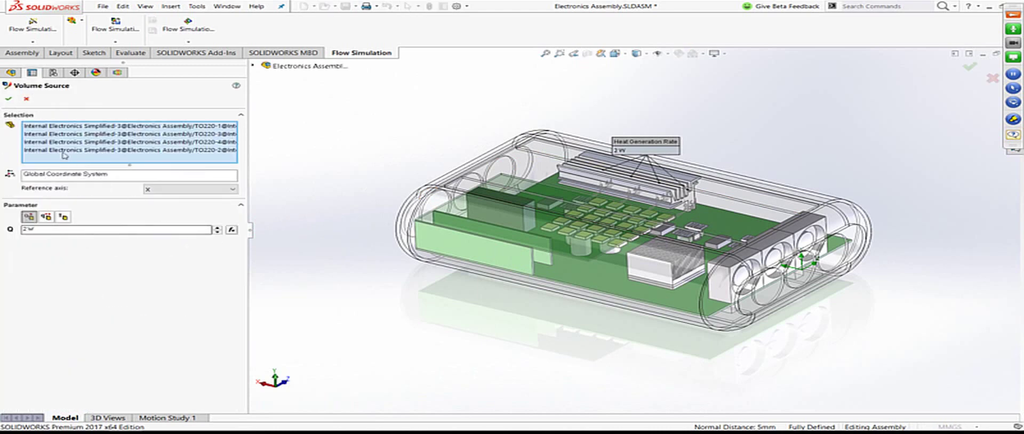
click(79, 129)
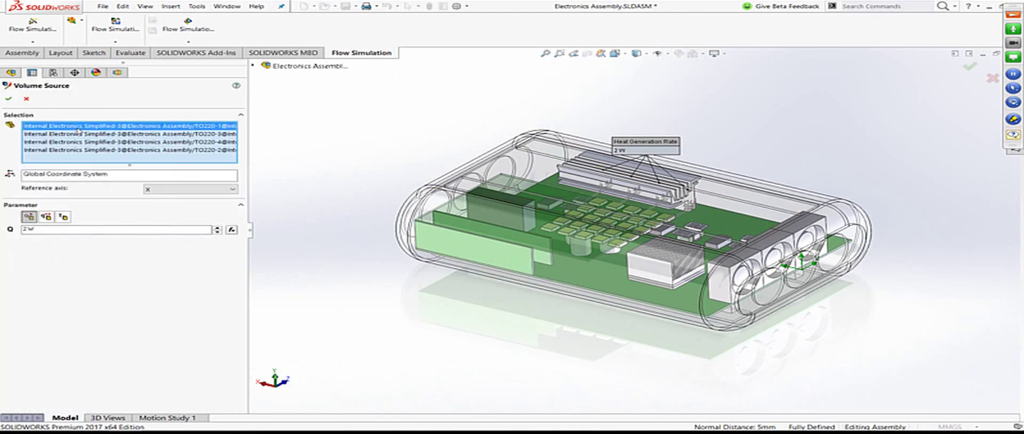
click(8, 99)
Step: Compare the components assigned to the 3 Watts, 40 C and 8 Watts heat sources by highlighting each in the model
click(64, 242)
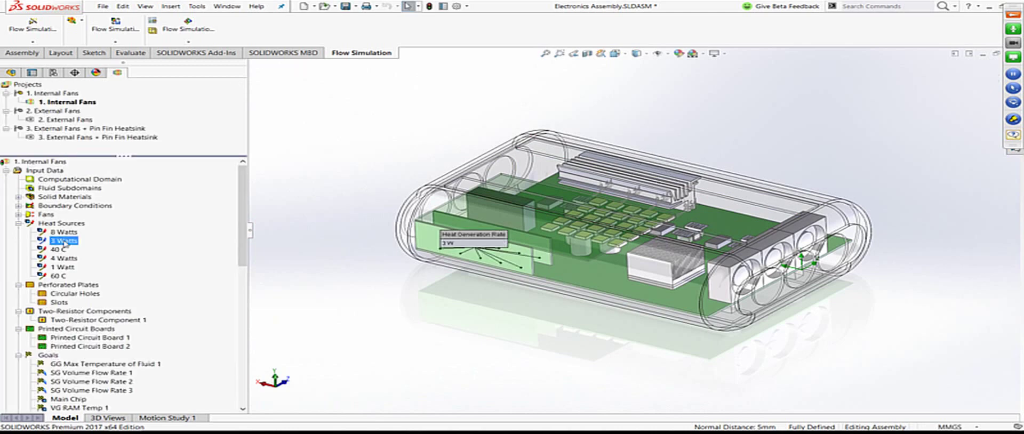
click(58, 249)
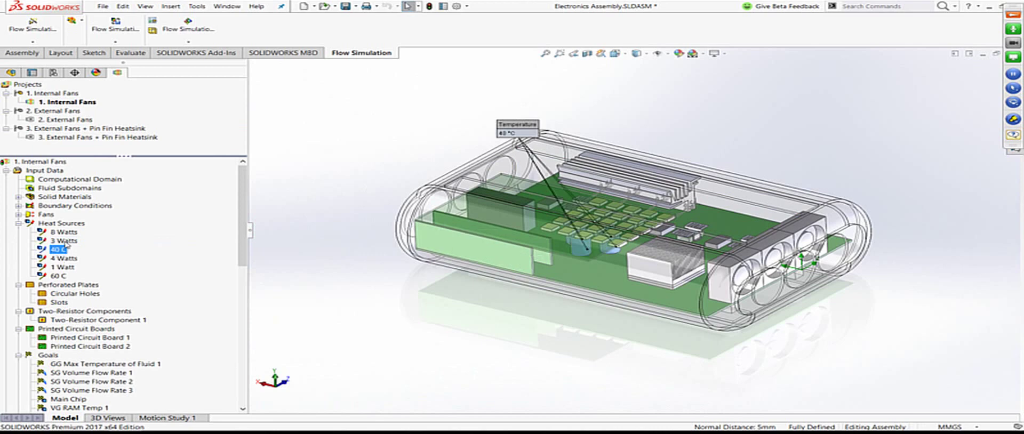
click(64, 241)
click(64, 233)
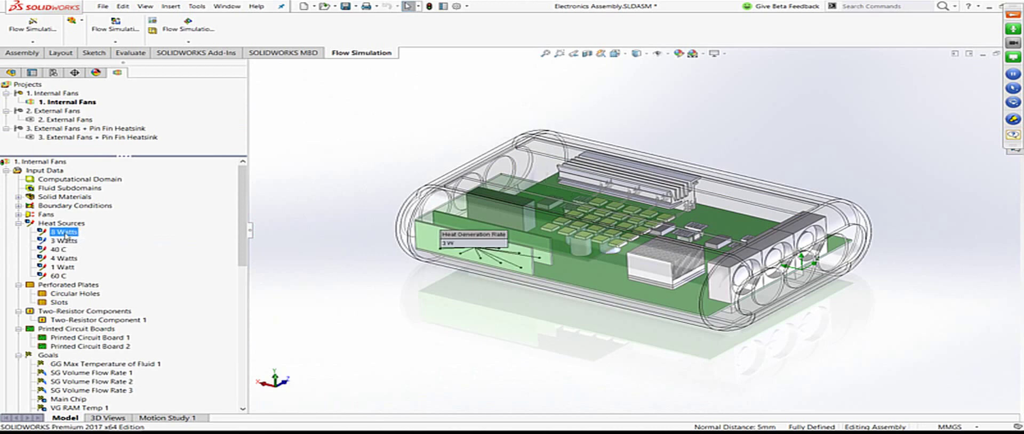
Step: Inspect the 40 C heat source's temperature definition and capacitor selection, close it unchanged and collapse the Heat Sources group
click(58, 249)
right_click(60, 251)
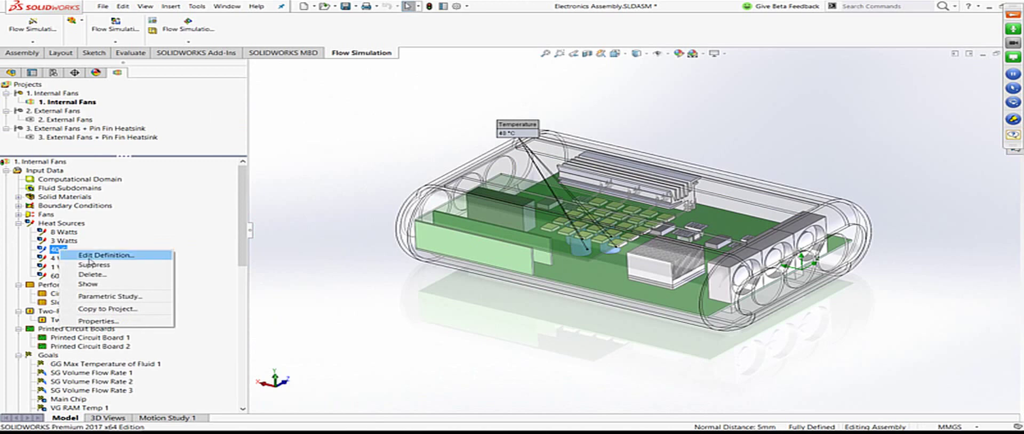
click(105, 255)
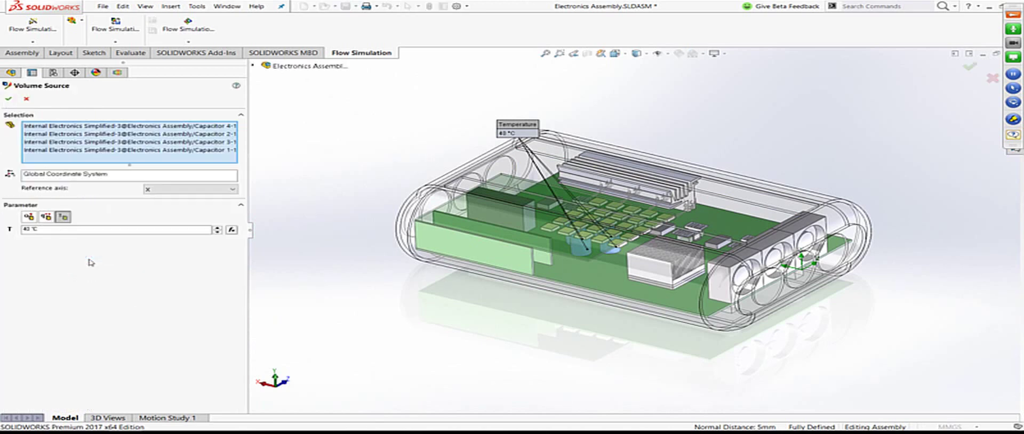
click(26, 98)
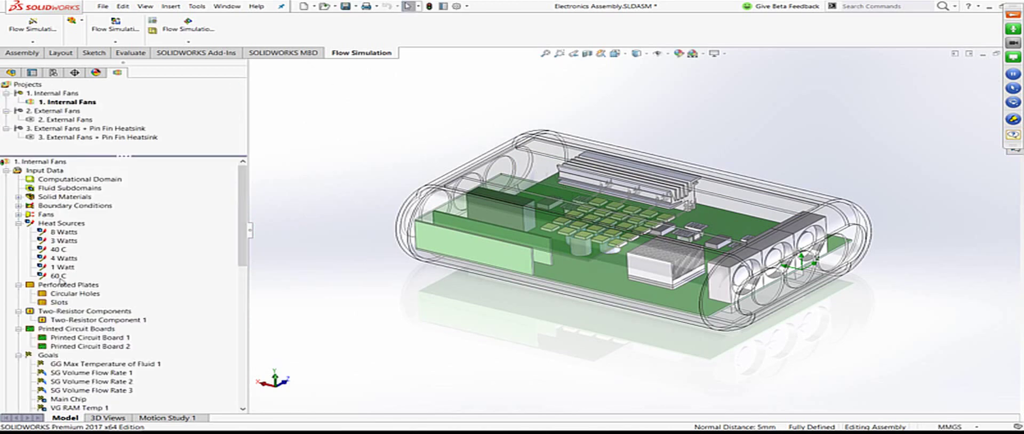
right_click(59, 250)
click(90, 256)
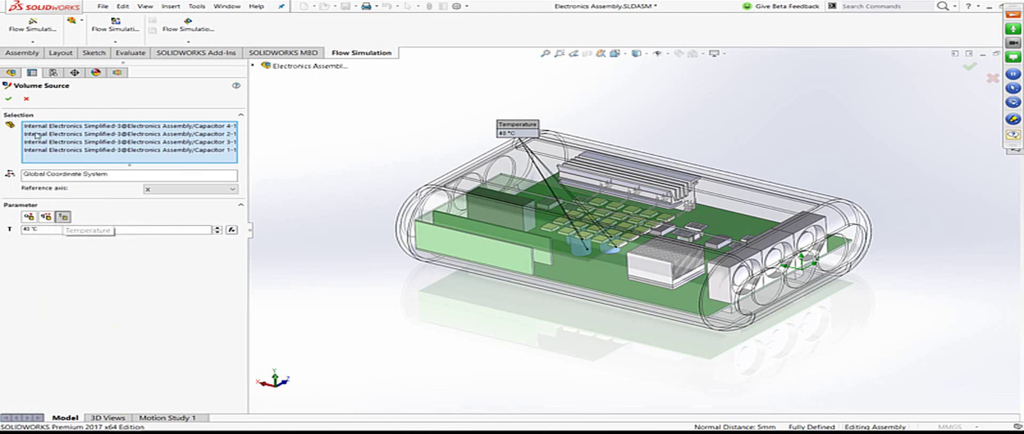
click(27, 99)
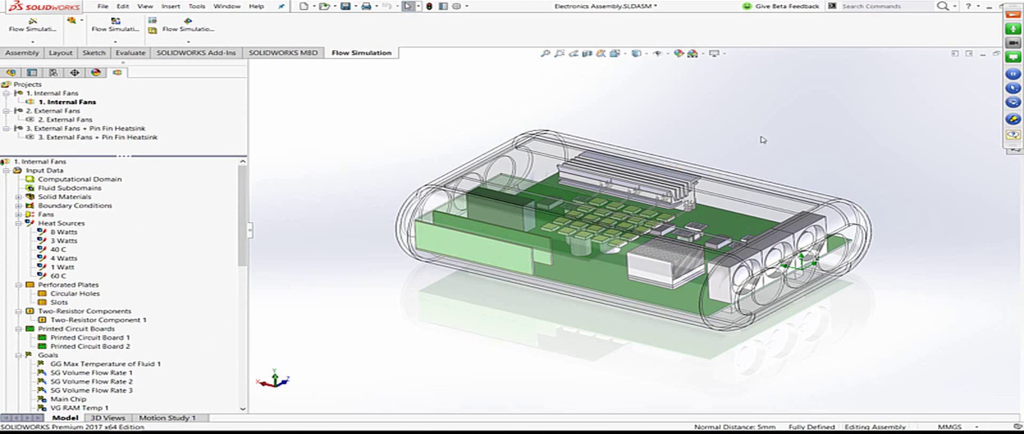
click(19, 224)
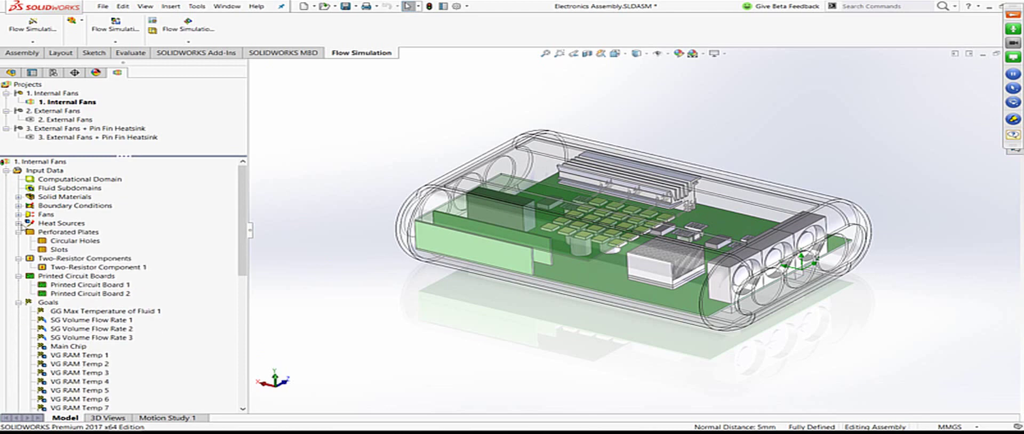
Step: Open the Circular Holes perforated plate's definition and show the item properties of Electronics Box: Circular Holes in the Engineering Database
right_click(65, 246)
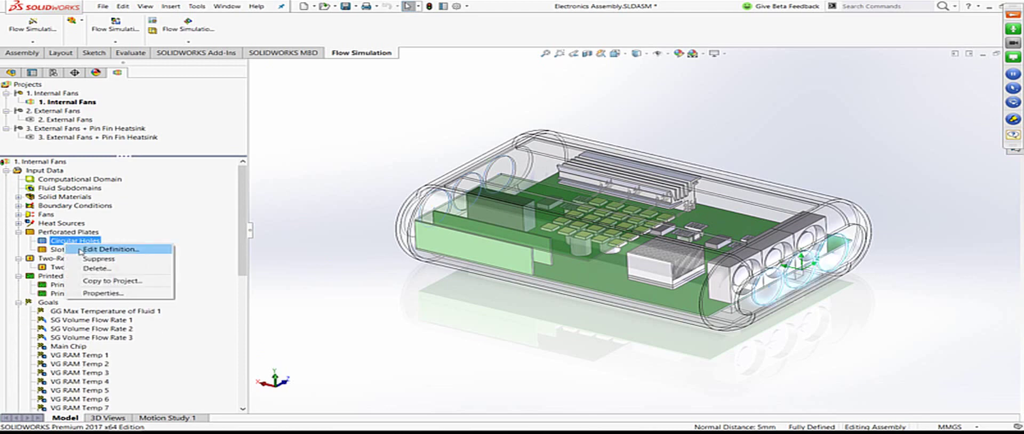
click(80, 251)
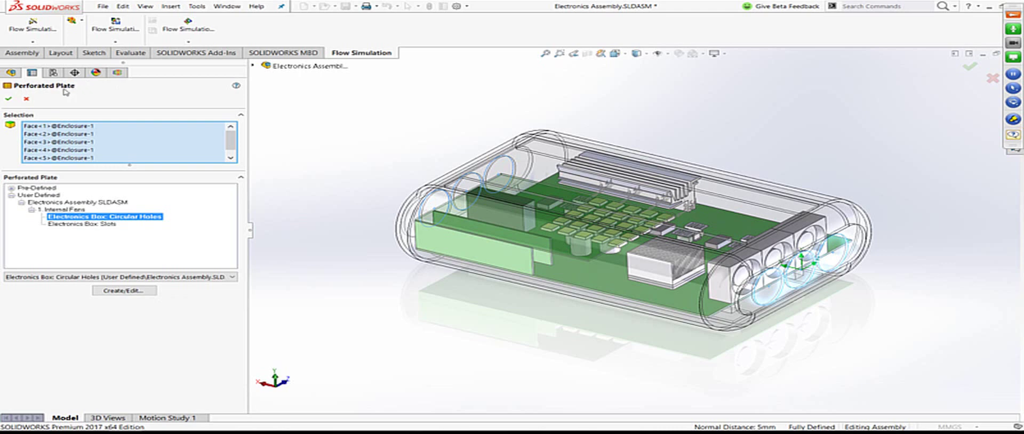
click(108, 293)
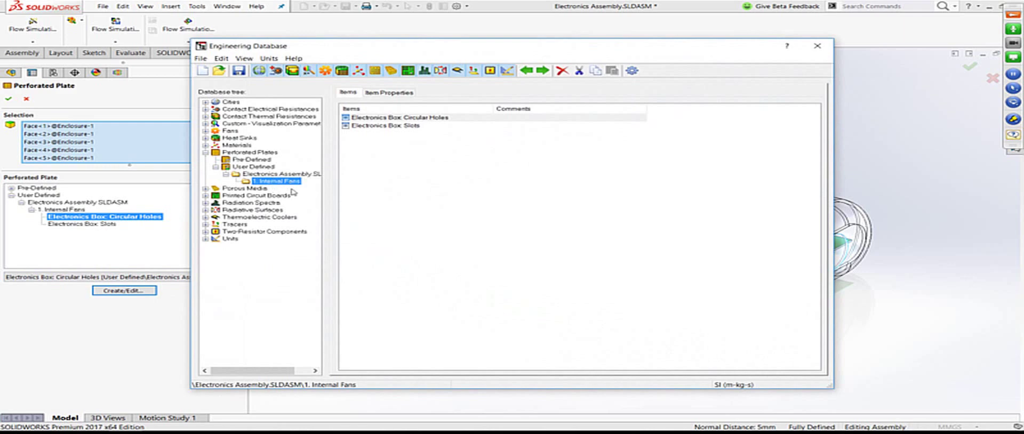
double_click(431, 119)
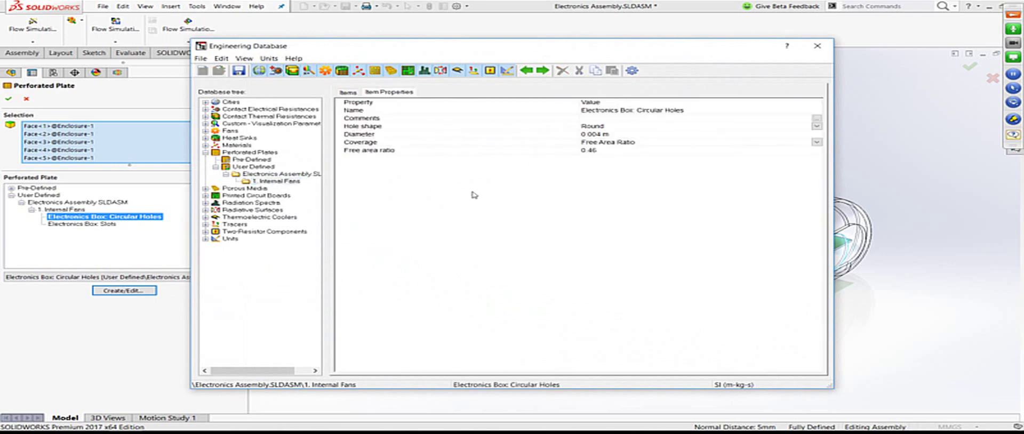
Step: Examine the diameter, free area ratio and available hole shapes of Electronics Box: Circular Holes, keeping the Round shape
click(626, 134)
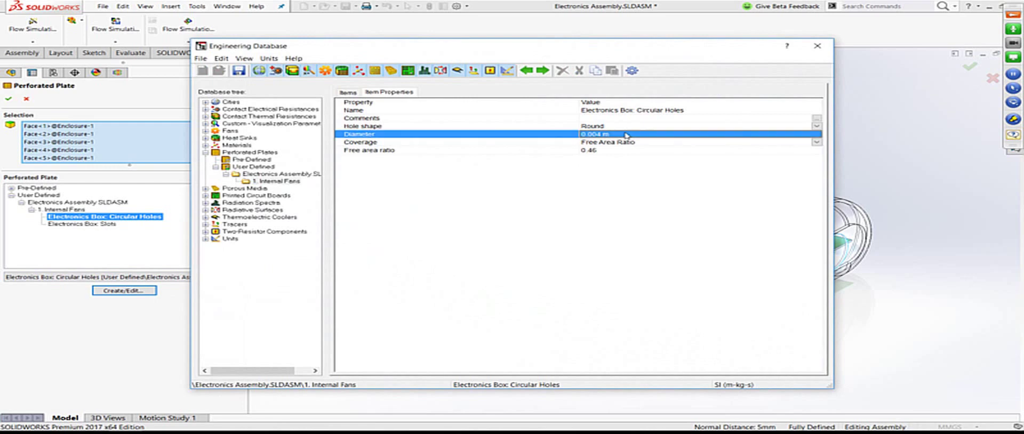
click(596, 151)
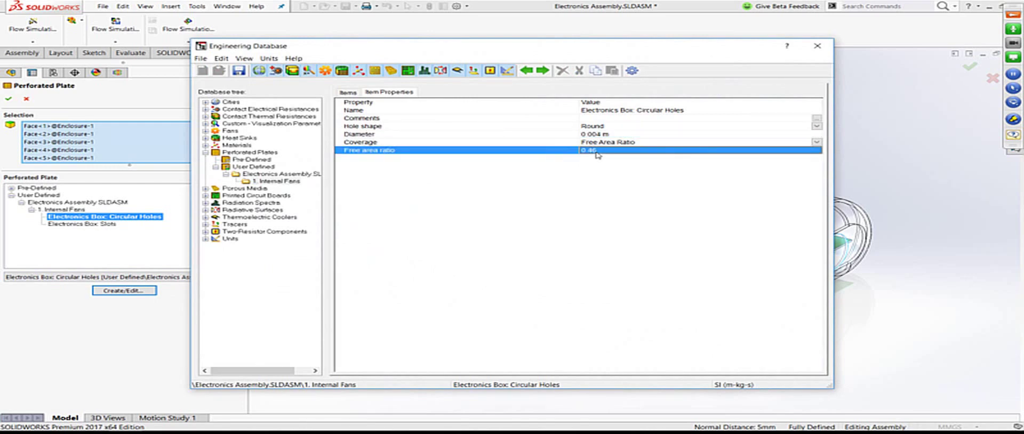
click(817, 127)
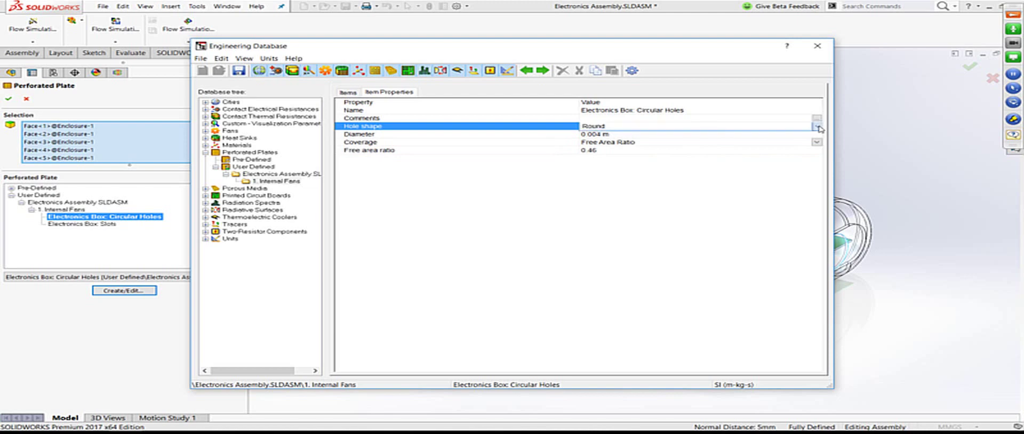
click(817, 127)
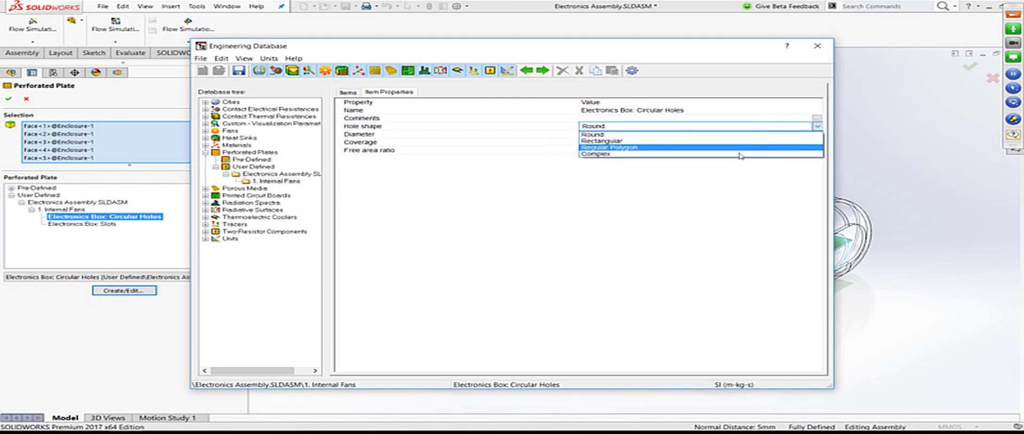
click(661, 219)
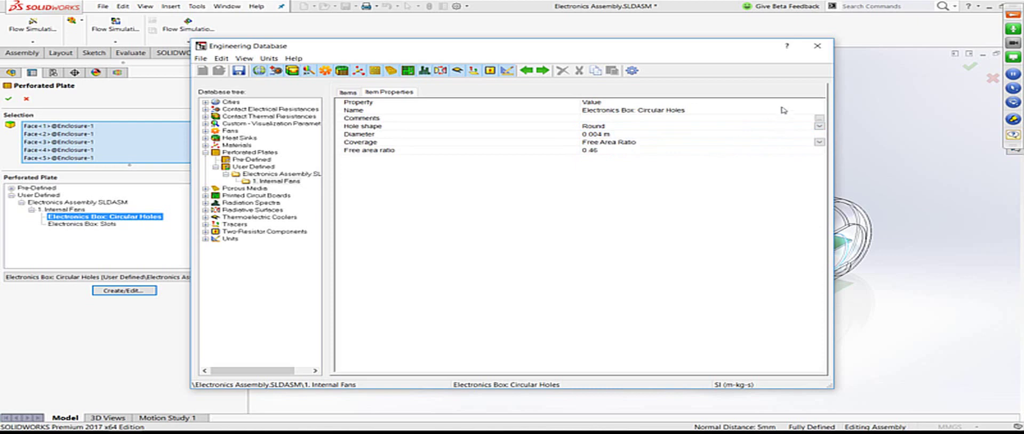
Step: Close the Circular Holes database entry and definition without saving, and highlight the Slots perforated plate before collapsing its group
click(816, 47)
click(528, 259)
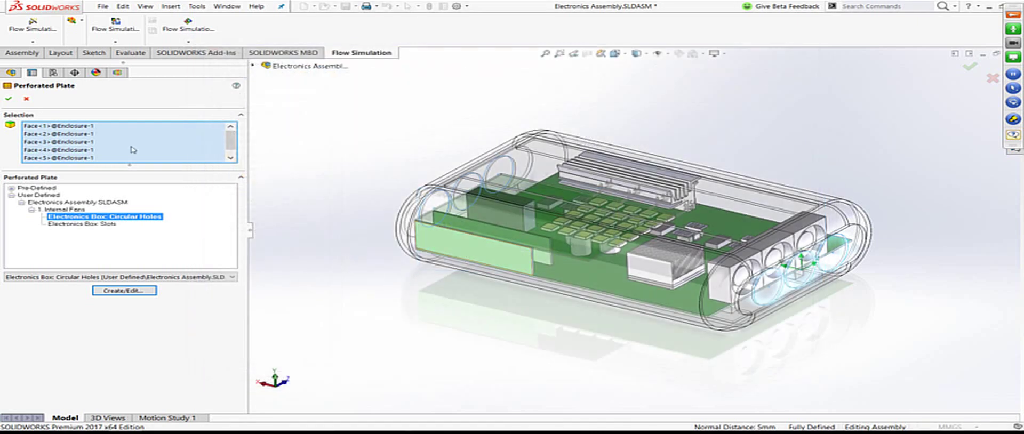
click(25, 100)
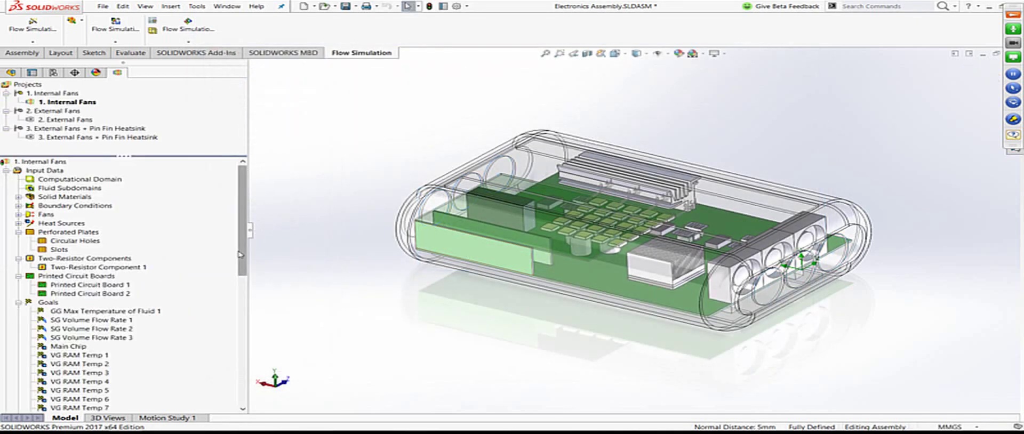
click(59, 250)
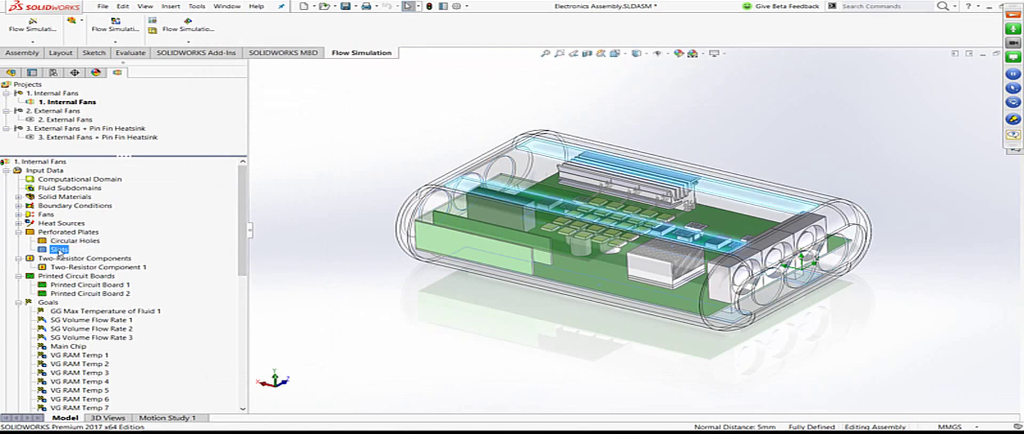
click(18, 232)
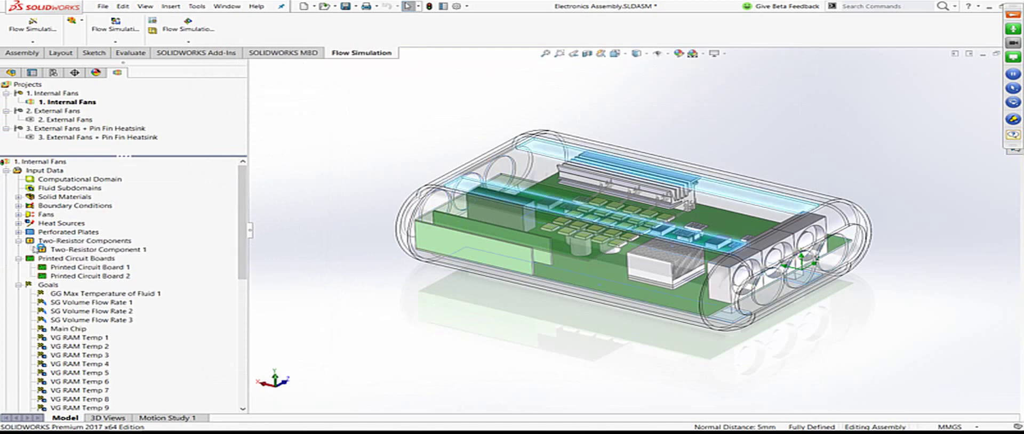
Step: Open the definition of Two-Resistor Component 1 and view its CPU location in the assembly from a lower angle
right_click(86, 249)
key(Escape)
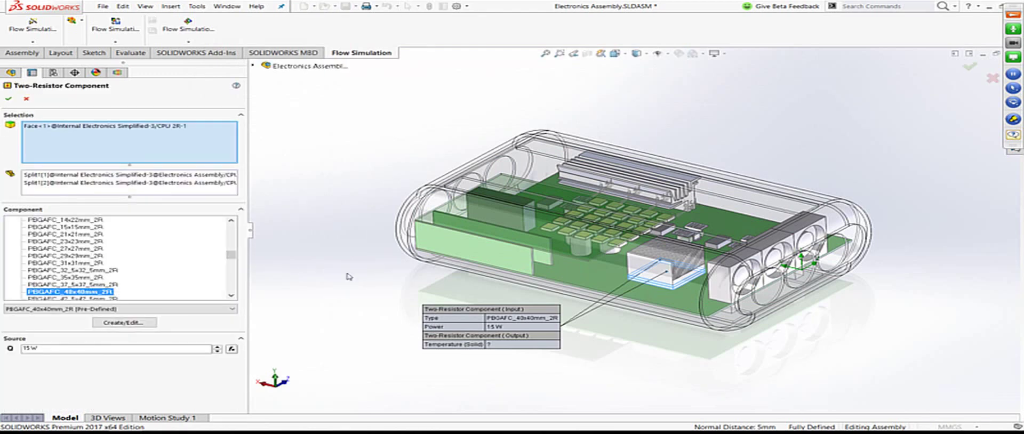
middle_drag(352, 292, 329, 245)
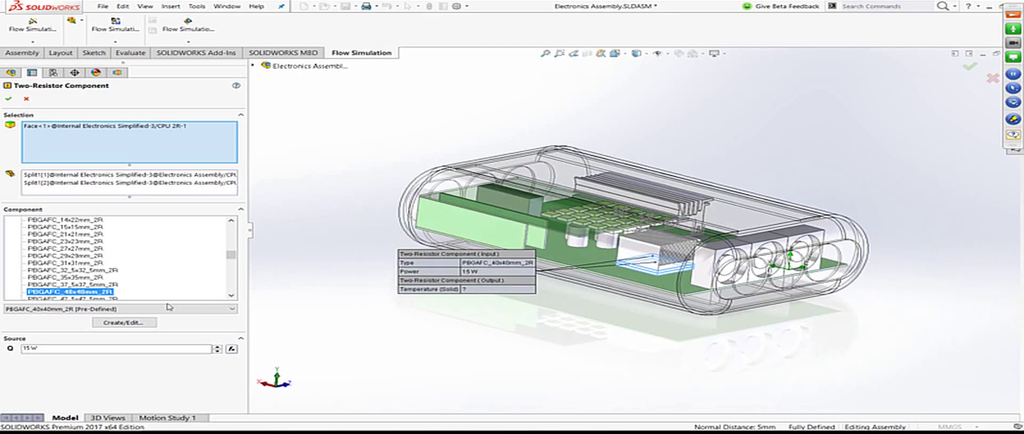
Step: Browse the pre-defined two-resistor components in the Engineering Database with CBGAFC_14x22mm_2R selected
click(129, 322)
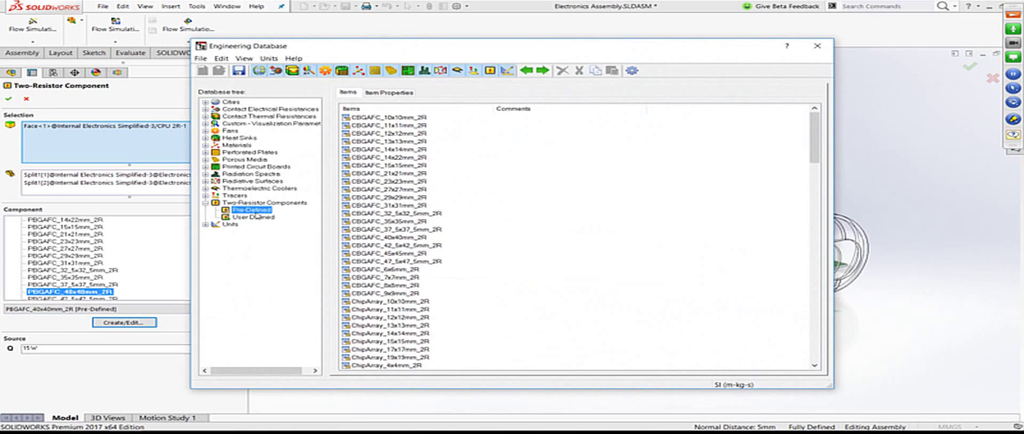
click(392, 160)
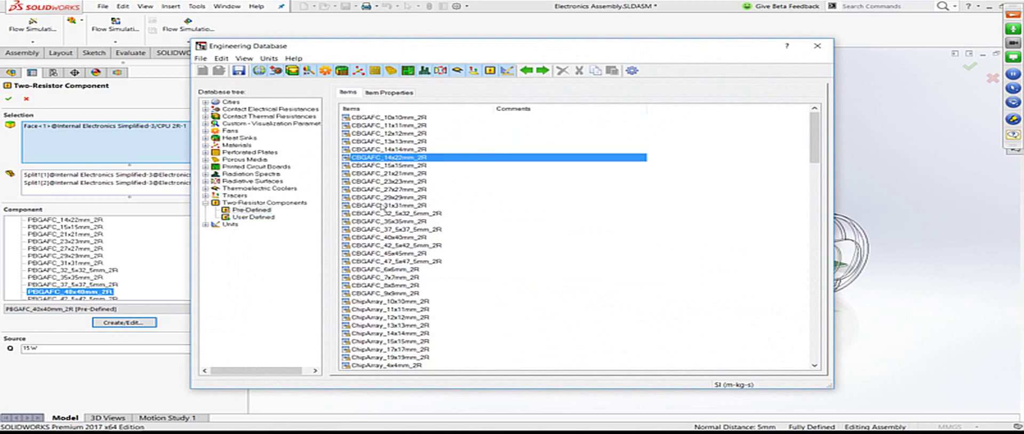
scroll(380, 208, down, 12)
scroll(380, 208, down, 20)
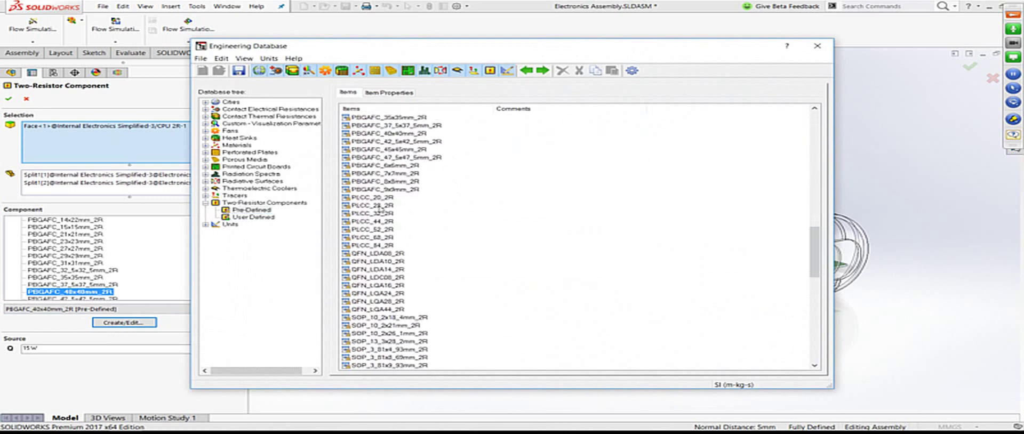
scroll(380, 209, up, 20)
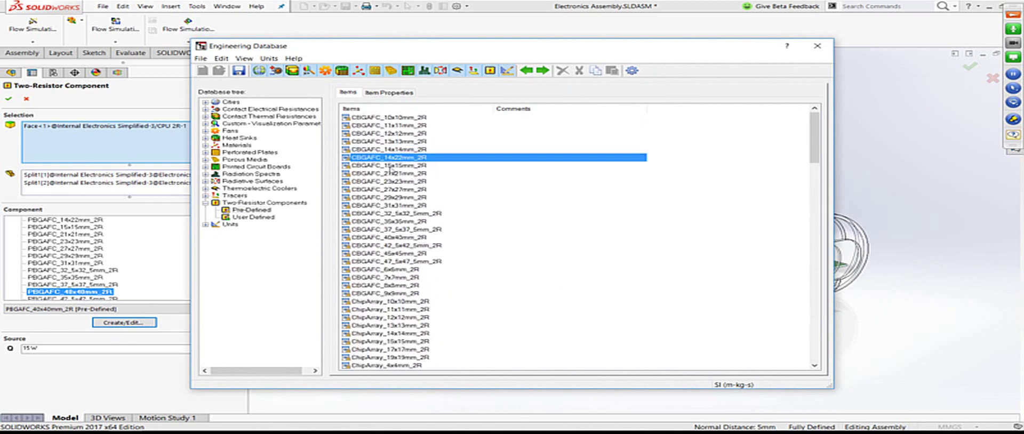
Step: Review the Junction - Case and Junction - Board resistances of CBGAFC_14x22mm_2R, and close the Engineering Database without saving
click(392, 93)
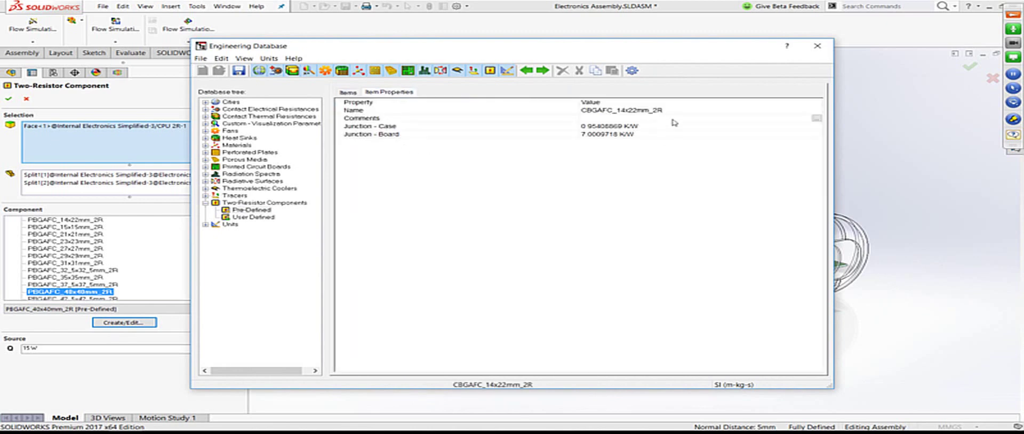
click(629, 127)
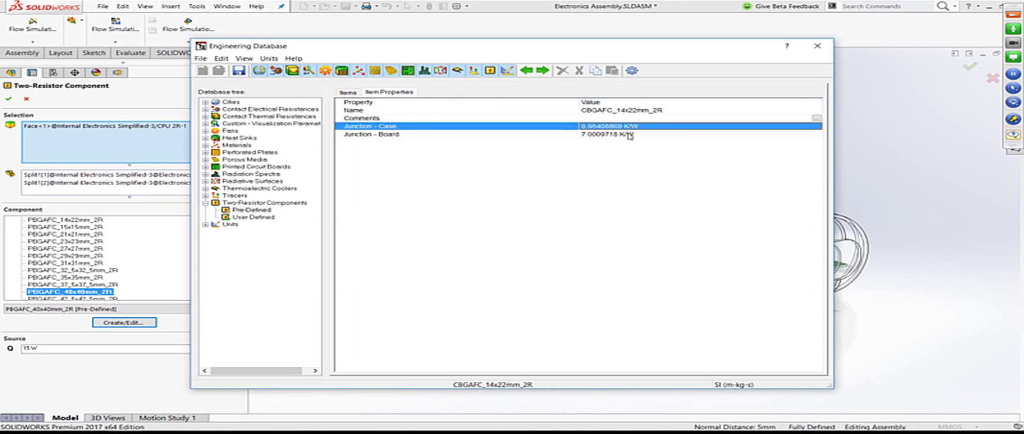
click(629, 135)
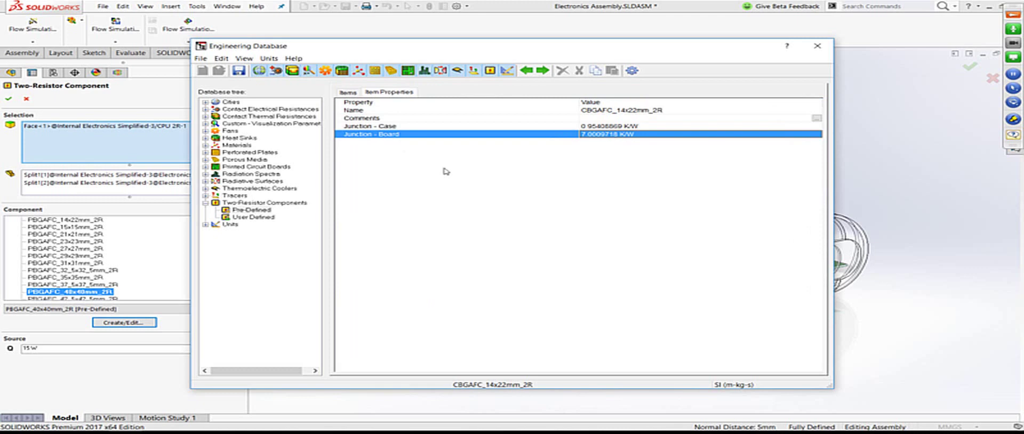
click(655, 128)
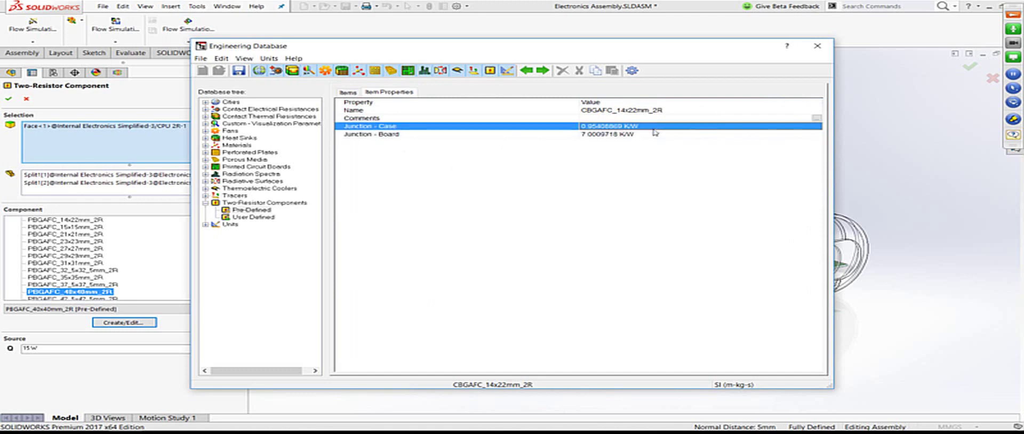
click(817, 46)
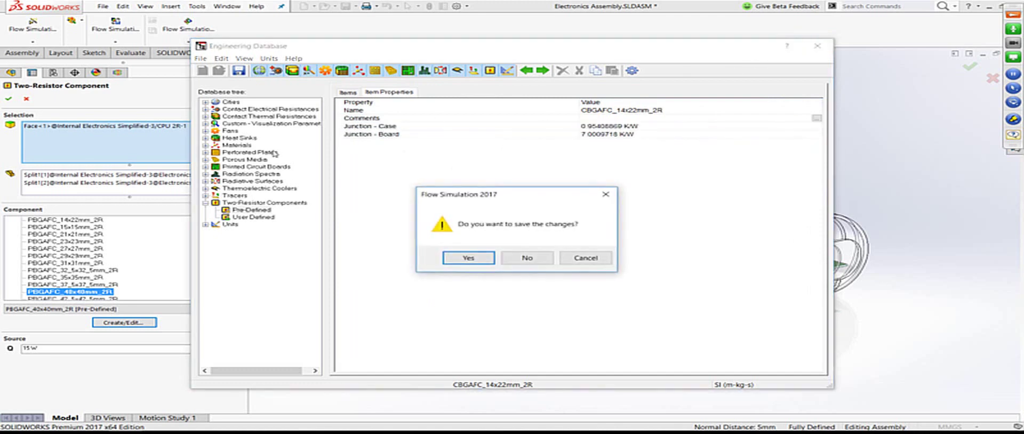
click(520, 260)
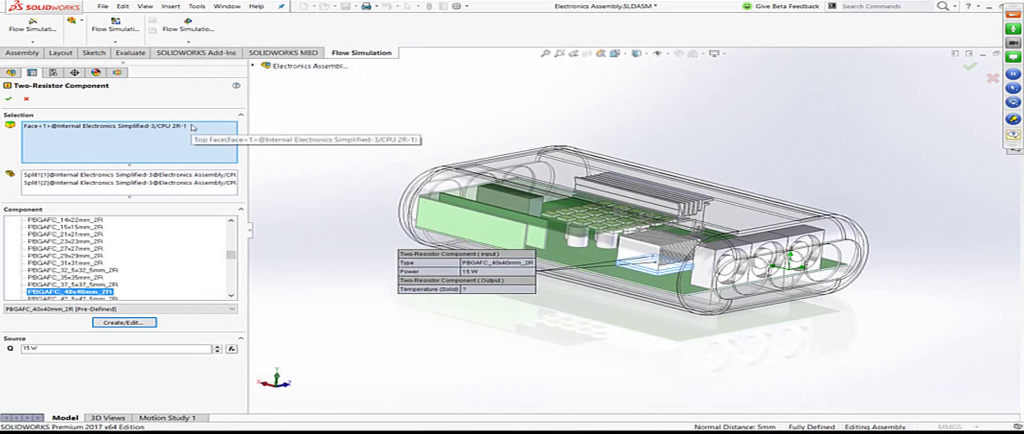
Step: Highlight the CPU's top face and its two split bodies assigned to the two-resistor component, viewing them close up beneath the heatsink
click(193, 127)
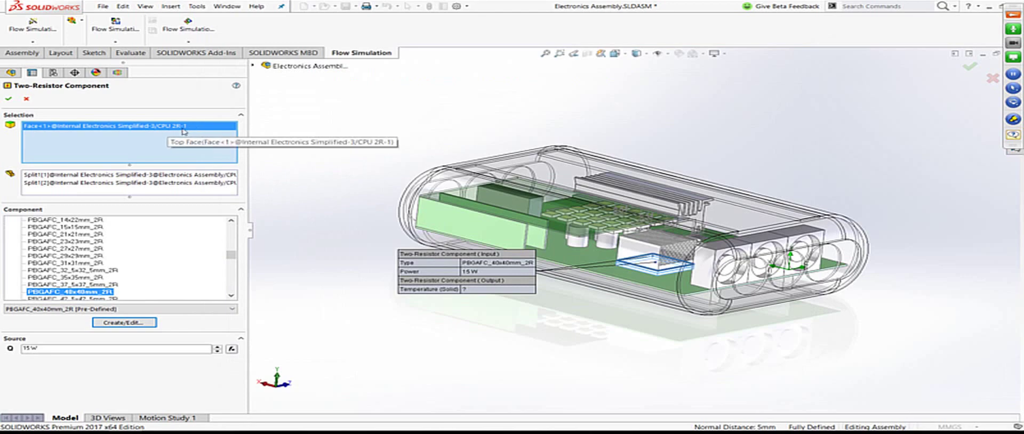
scroll(648, 254, down, 5)
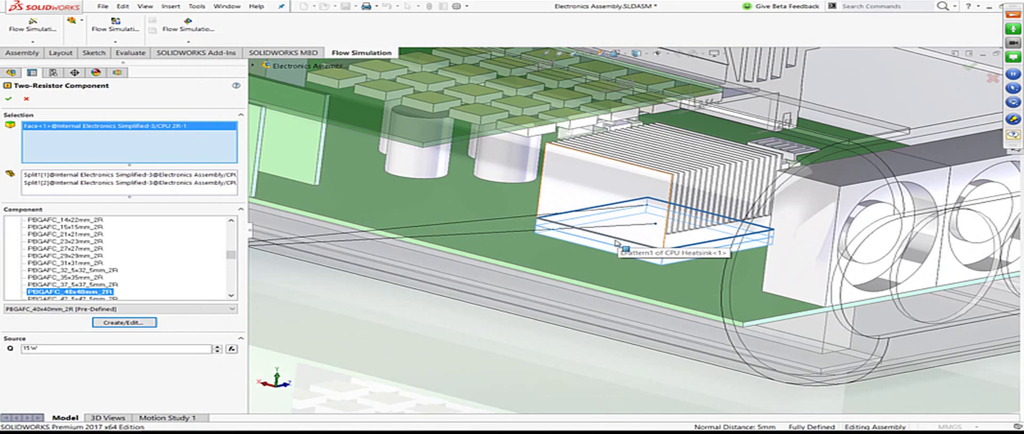
click(122, 181)
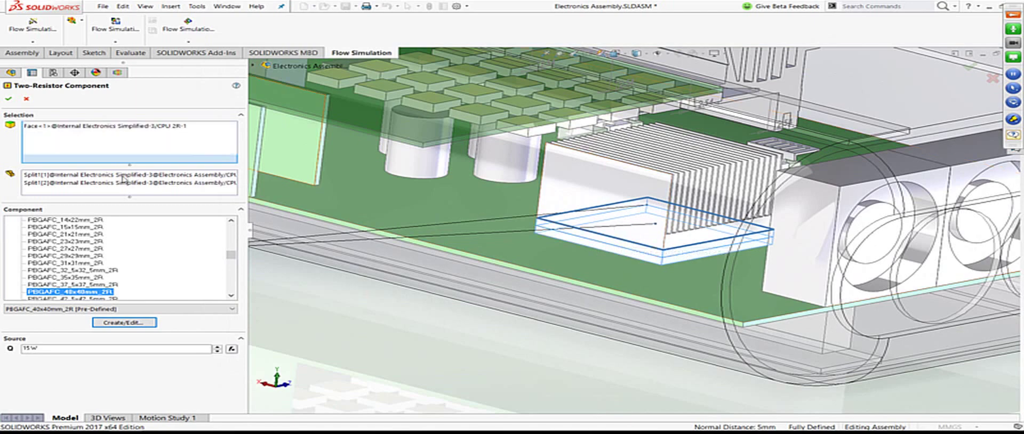
click(122, 183)
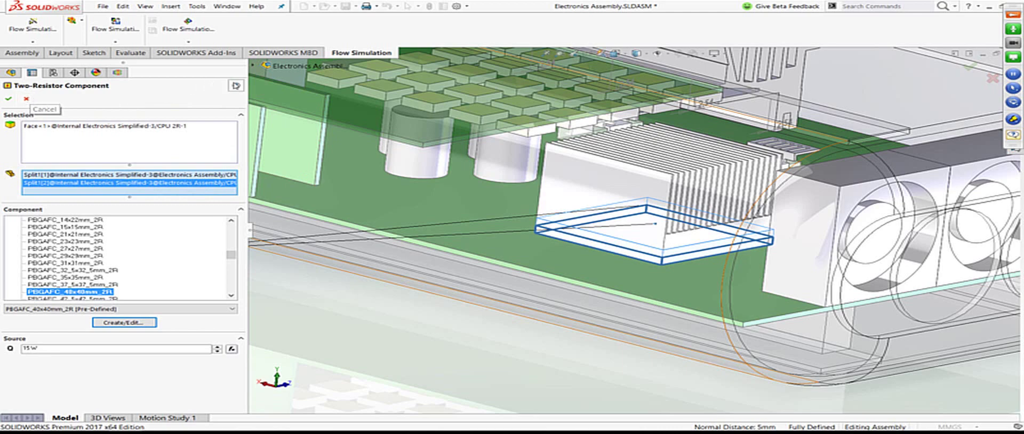
Step: Check the heat generation rate in the two-resistor component's definition, close it without changes, and collapse the Two-Resistor Components group
click(236, 85)
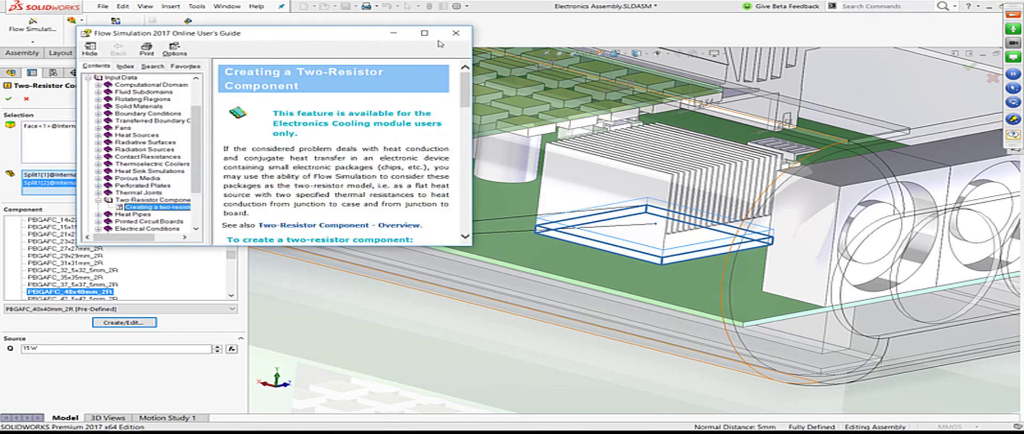
click(455, 32)
click(32, 101)
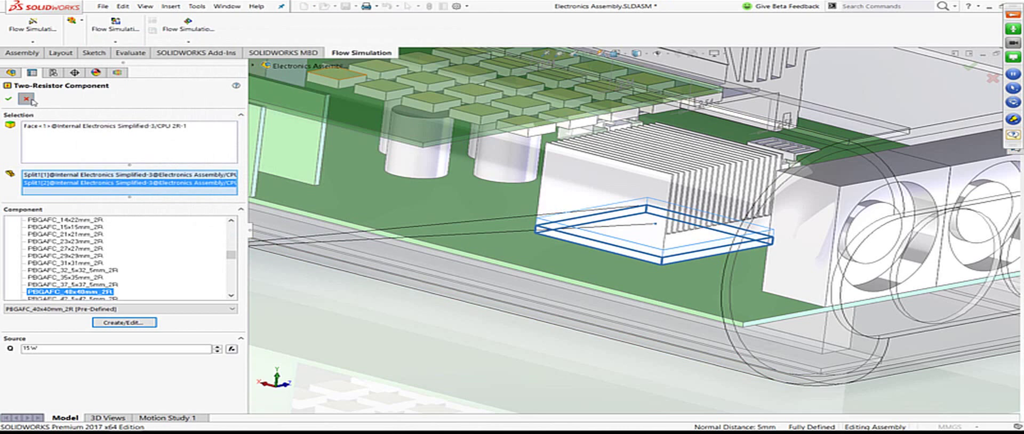
click(70, 348)
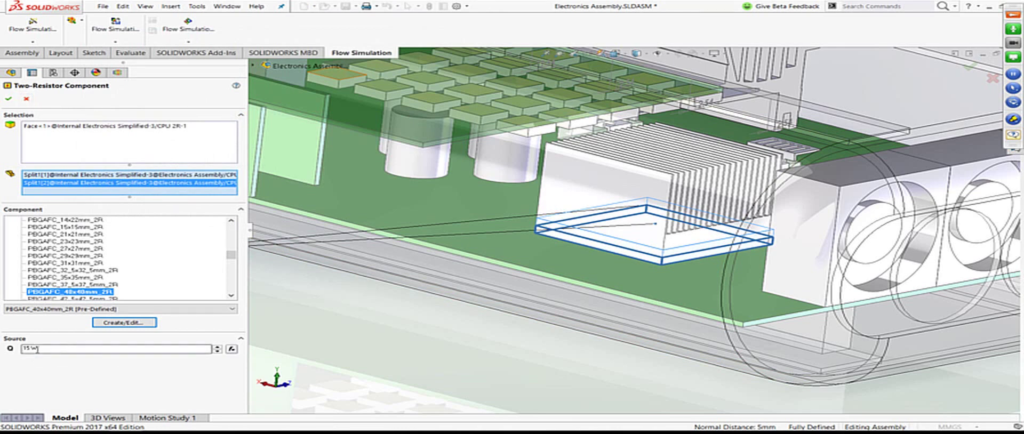
click(51, 350)
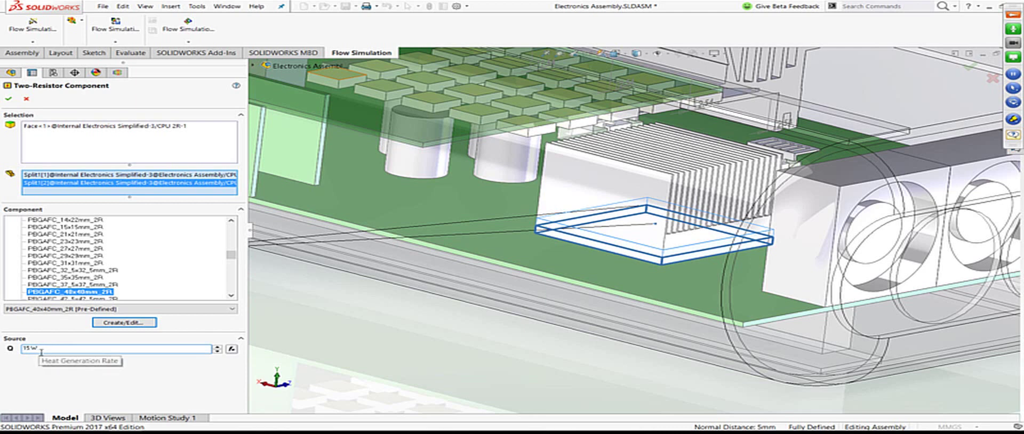
click(27, 99)
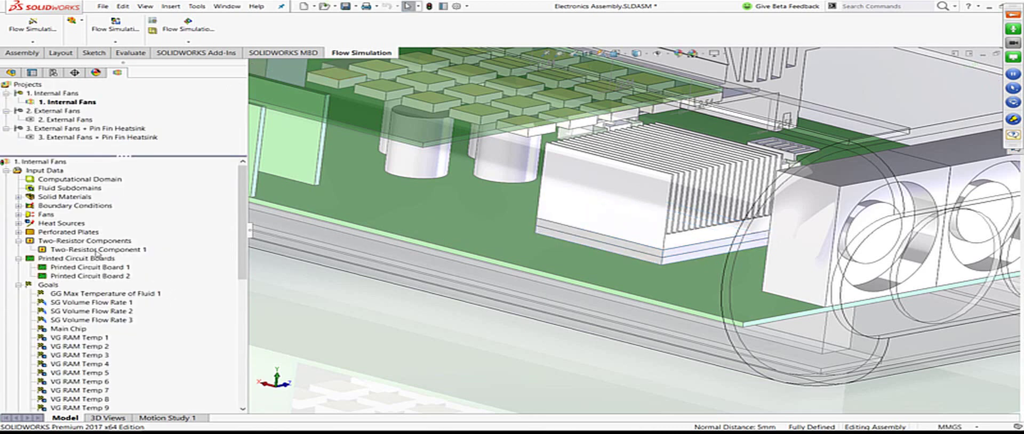
click(98, 250)
click(19, 242)
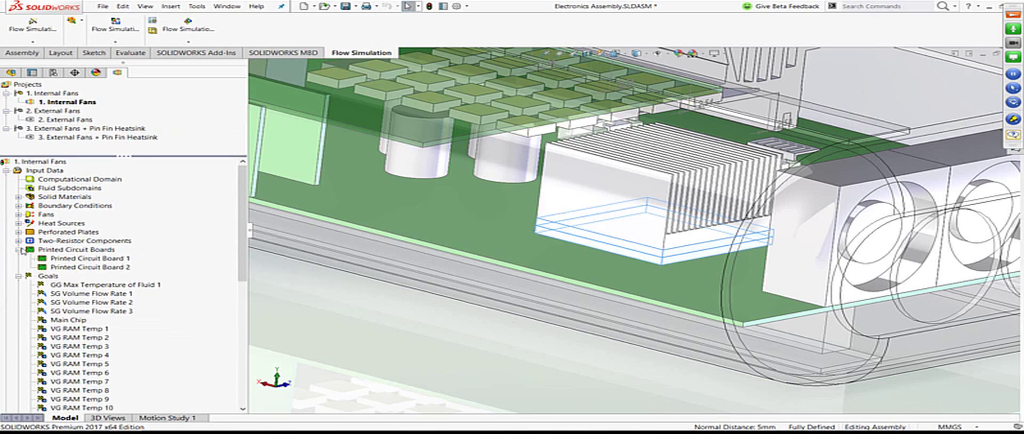
Step: Highlight Printed Circuit Board 1 and Printed Circuit Board 2 in the full assembly, and open the definition of Printed Circuit Board 1
click(83, 259)
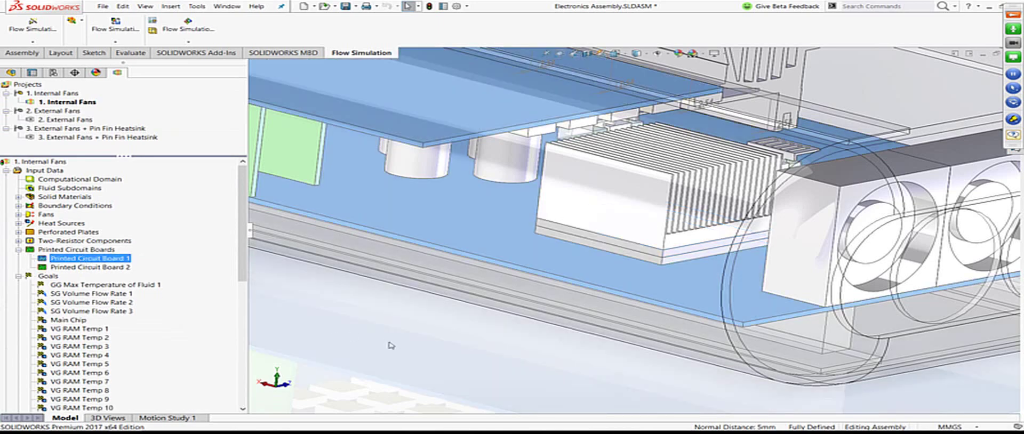
middle_drag(501, 278, 271, 277)
click(101, 267)
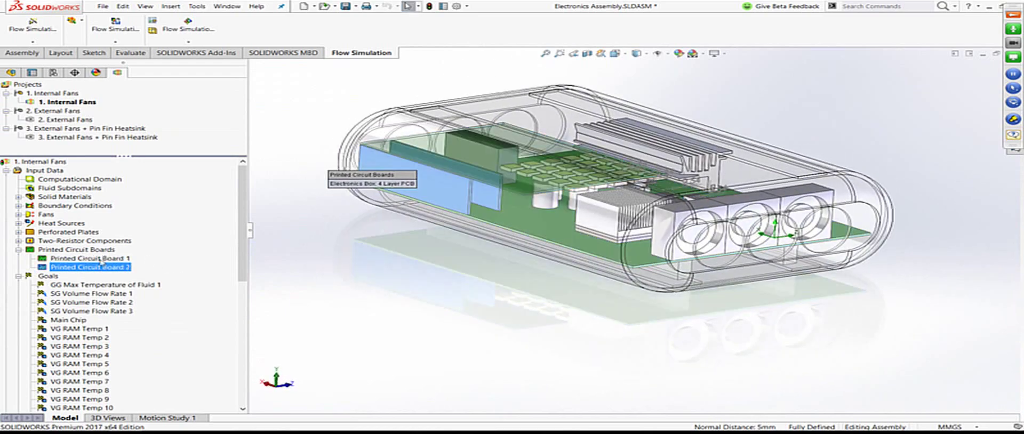
right_click(102, 265)
click(226, 264)
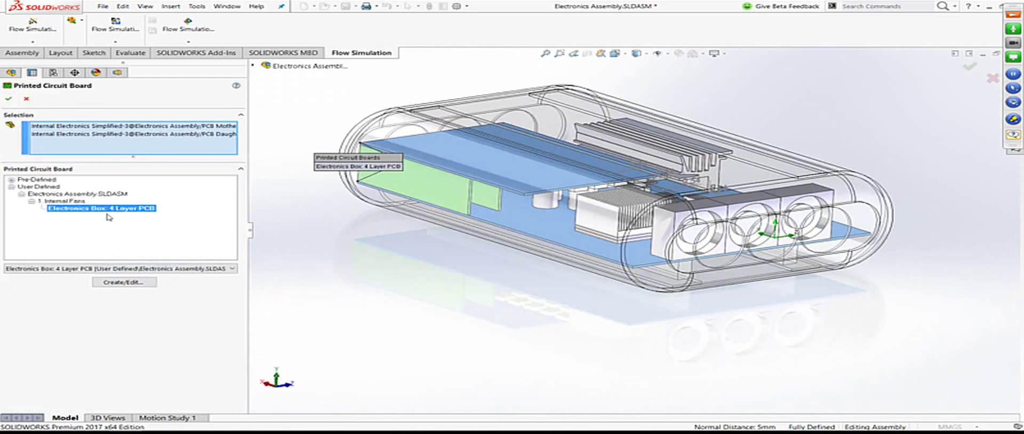
Step: Review the dielectric and conductor material properties of Electronics Box: 4 Layer PCB in the Engineering Database
click(157, 134)
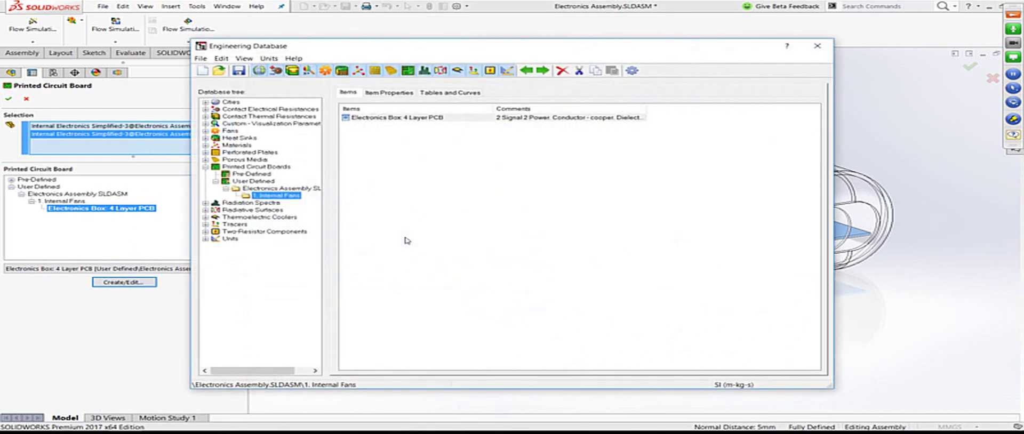
double_click(401, 114)
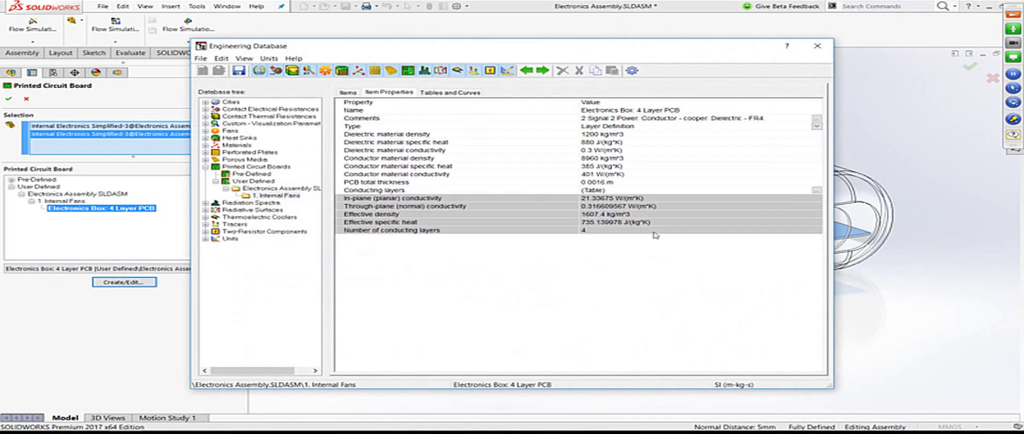
click(471, 133)
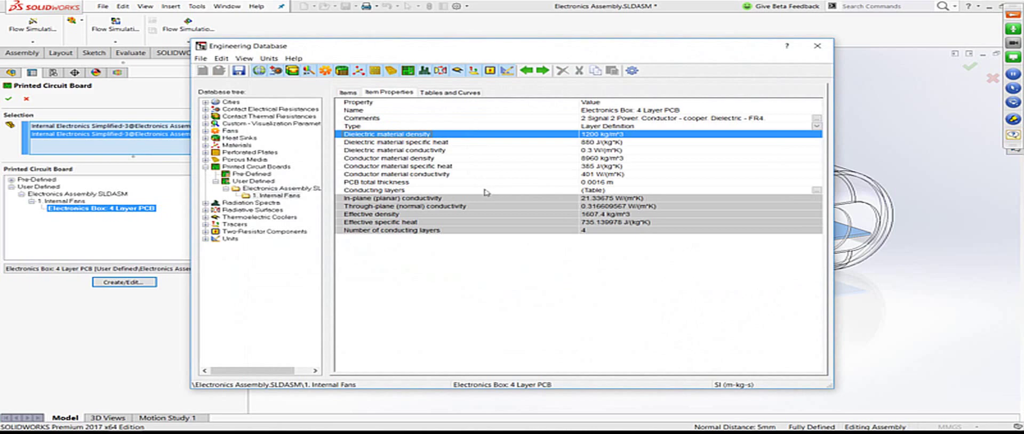
Step: Examine the PCB's conducting layer thicknesses and percentage covers, then close the database without saving and cancel the board definition
click(816, 190)
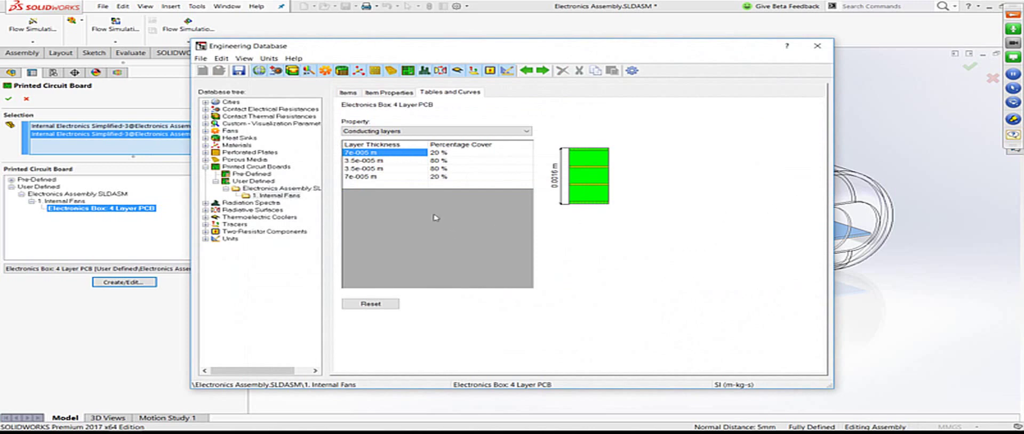
drag(514, 50, 606, 37)
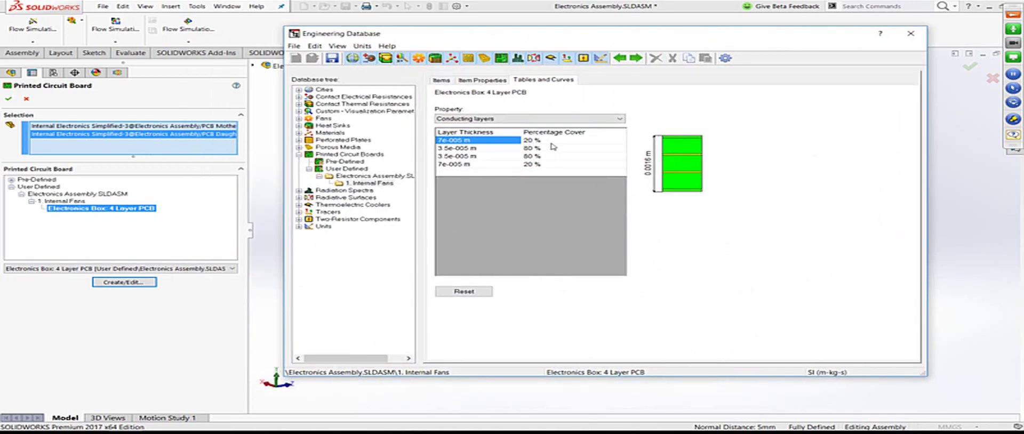
click(496, 149)
click(488, 157)
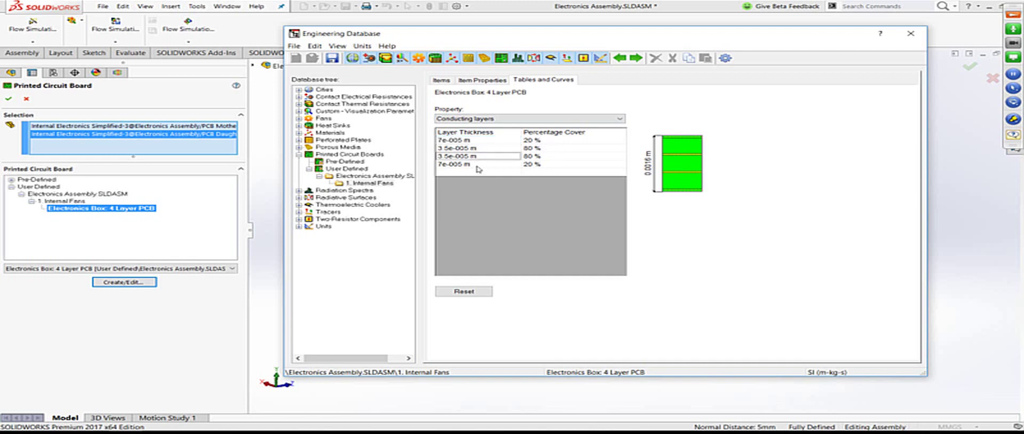
click(549, 148)
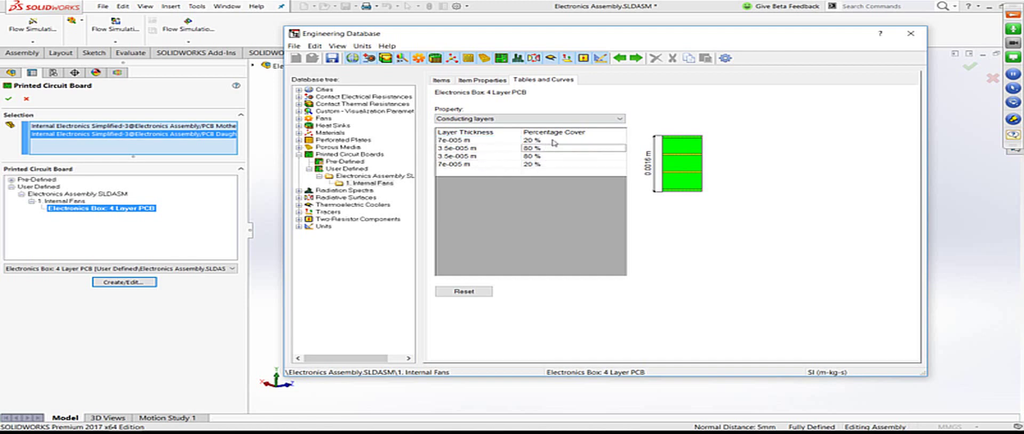
click(911, 33)
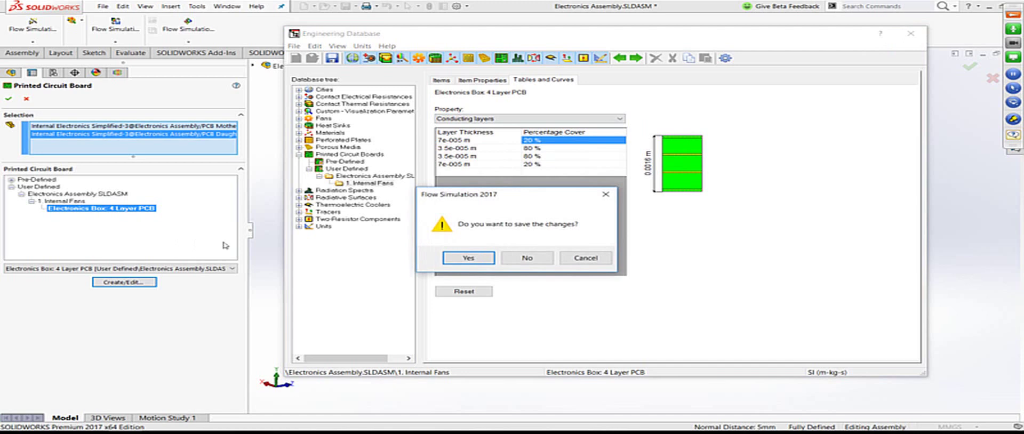
click(527, 258)
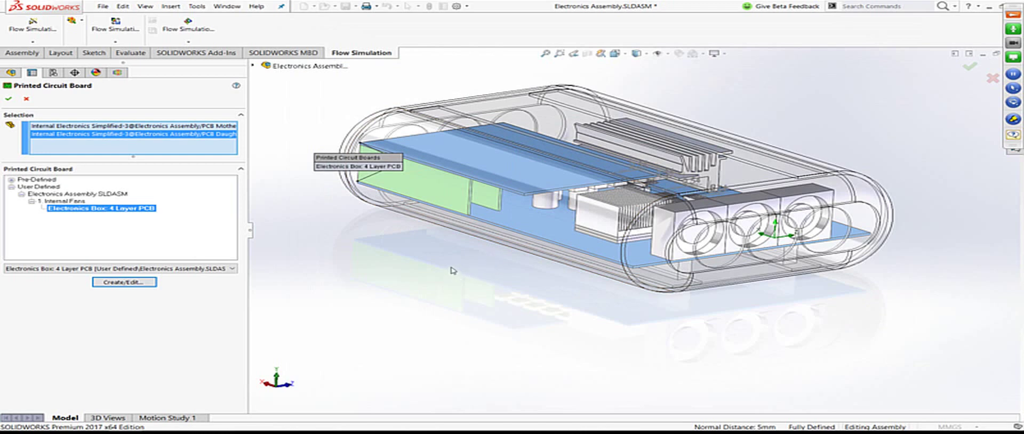
click(26, 101)
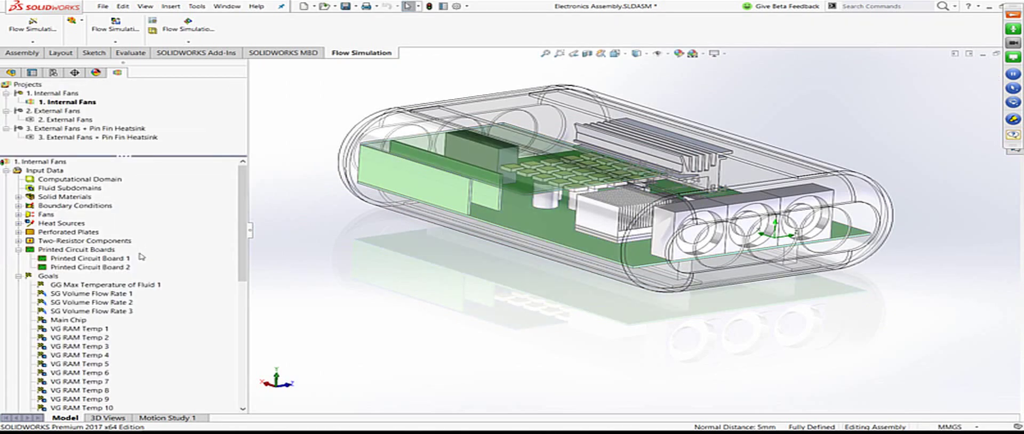
Step: Collapse the Printed Circuit Boards group and highlight the goals SG Volume Flow Rate 1, 2 and 3 in turn
scroll(15, 257, down, 1)
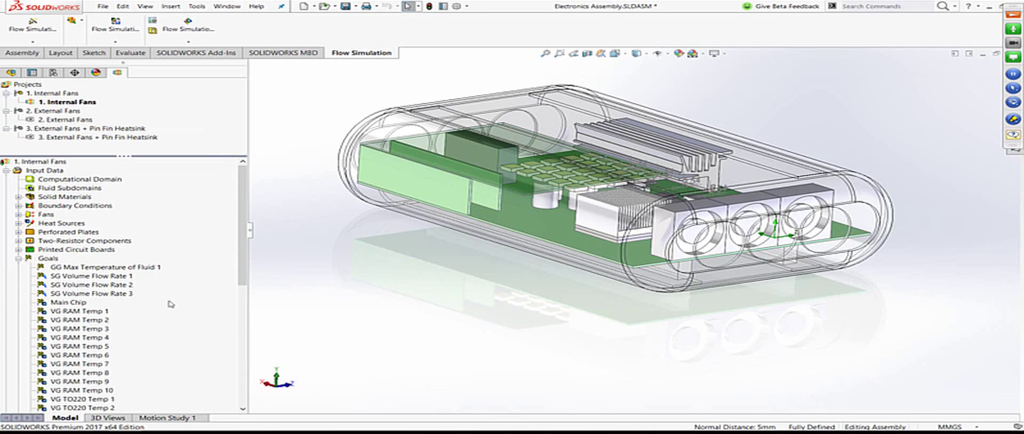
scroll(177, 335, down, 1)
scroll(177, 335, up, 1)
scroll(177, 335, down, 1)
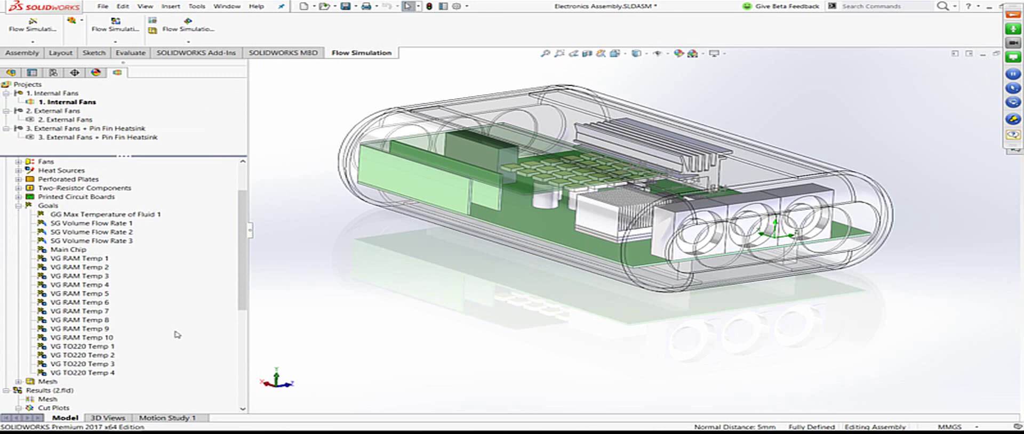
click(123, 215)
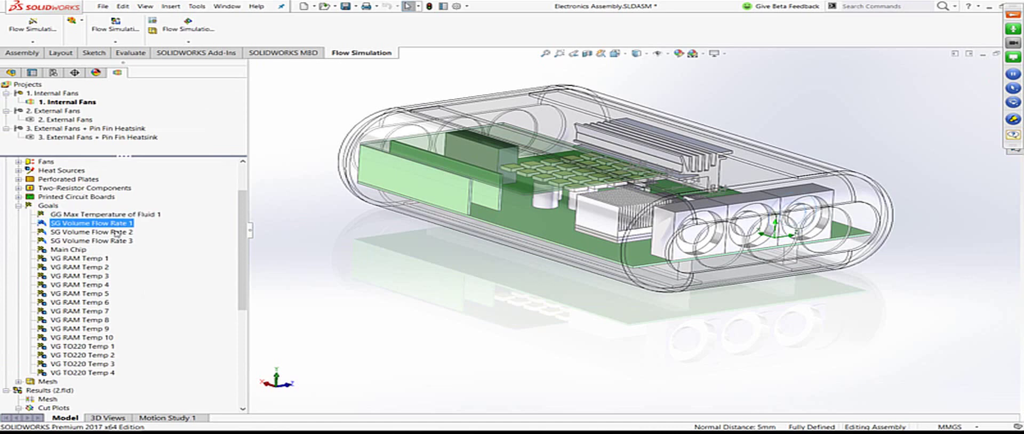
click(116, 232)
click(105, 243)
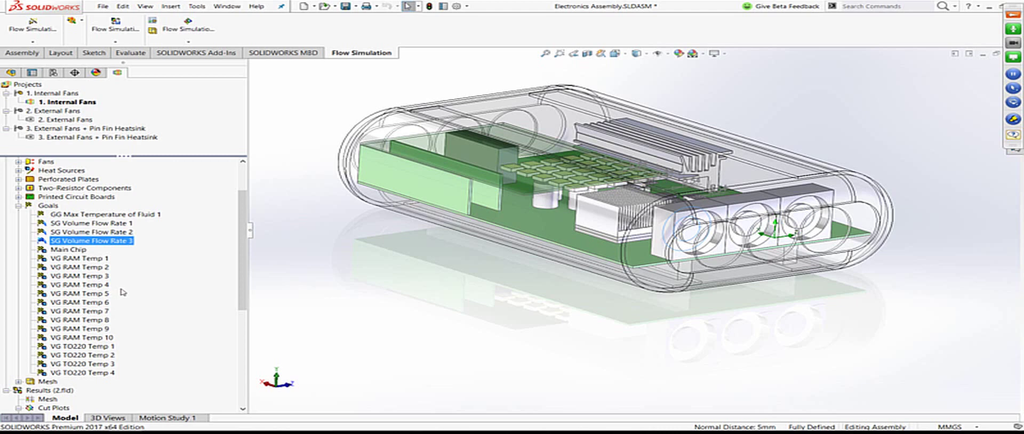
Step: Look through the volume goals for the memory chips, selecting VG RAM Temp 1, 3, 5 and 9
click(85, 258)
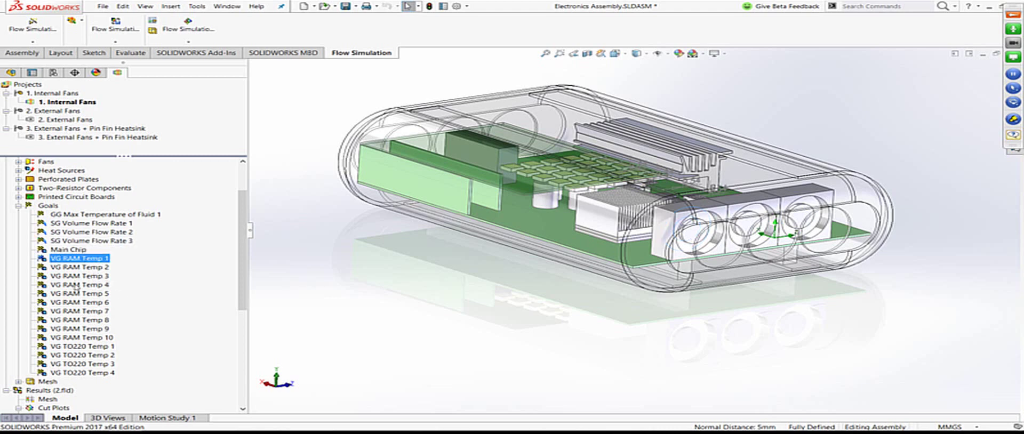
scroll(67, 326, down, 2)
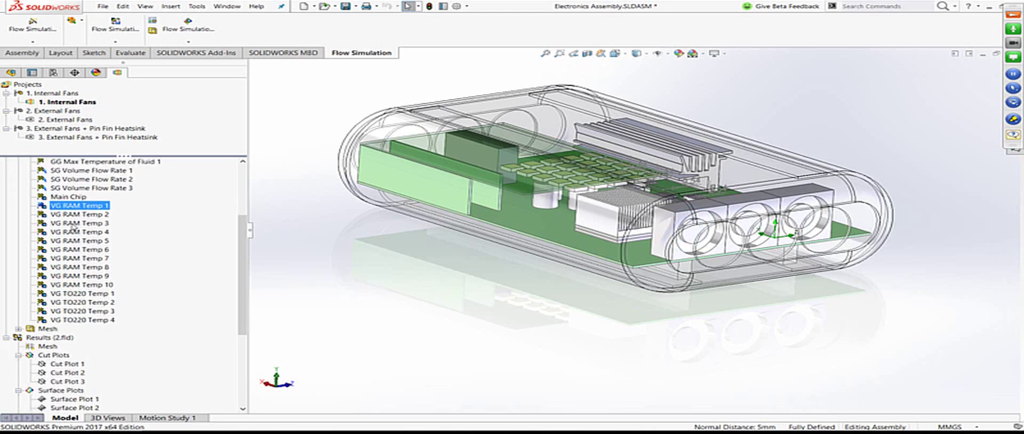
scroll(70, 308, up, 1)
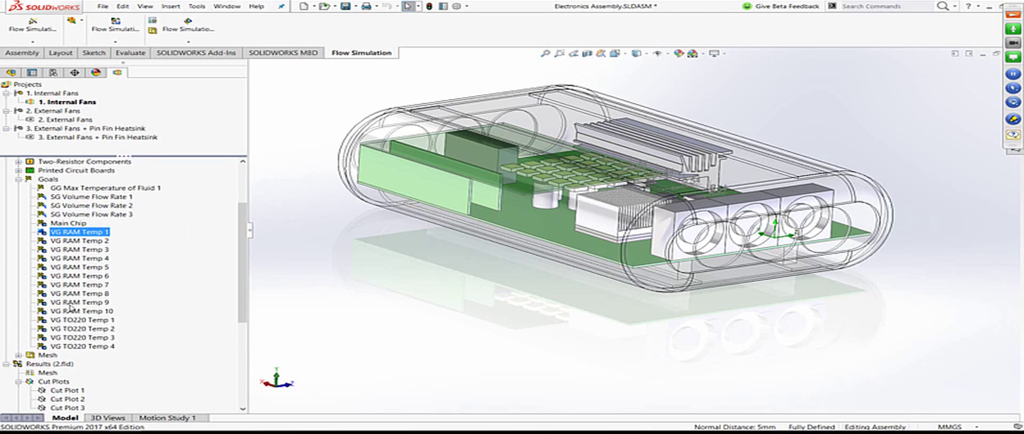
click(91, 250)
click(81, 267)
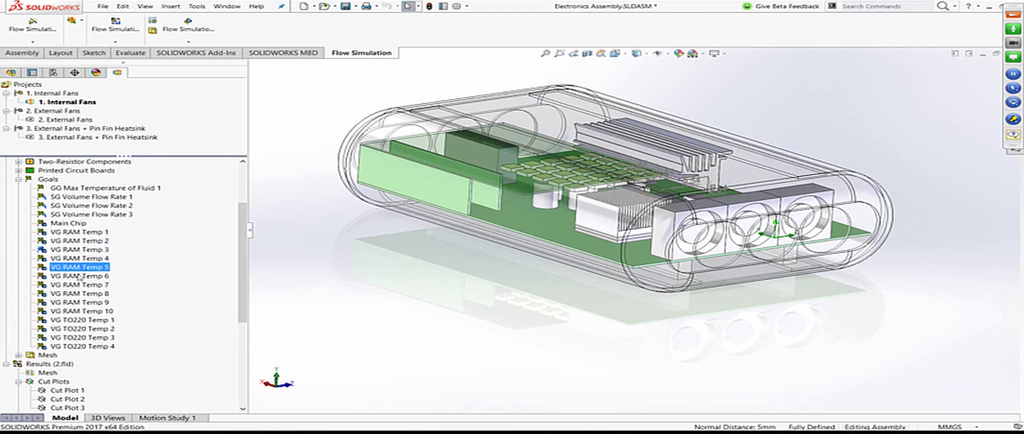
click(87, 302)
Step: Select the three SG Volume Flow Rate goals again, followed by the global goal GG Max Temperature of Fluid 1
click(107, 200)
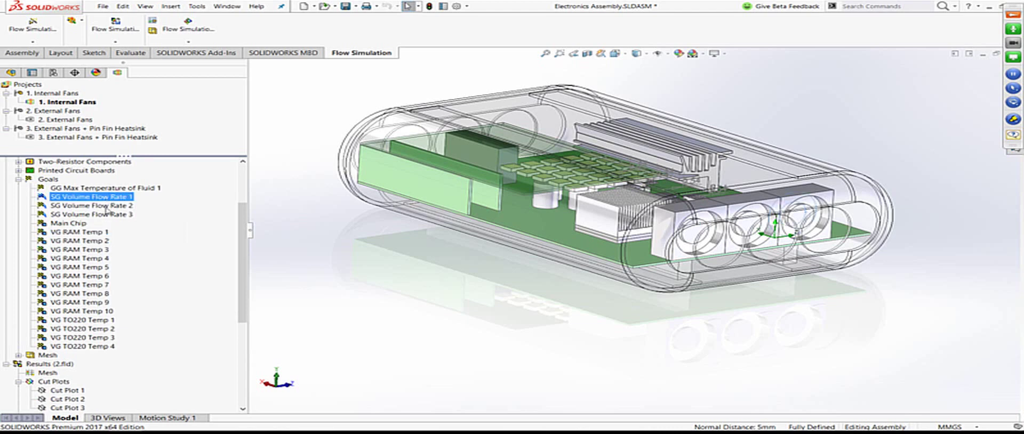
click(106, 207)
click(105, 215)
click(116, 189)
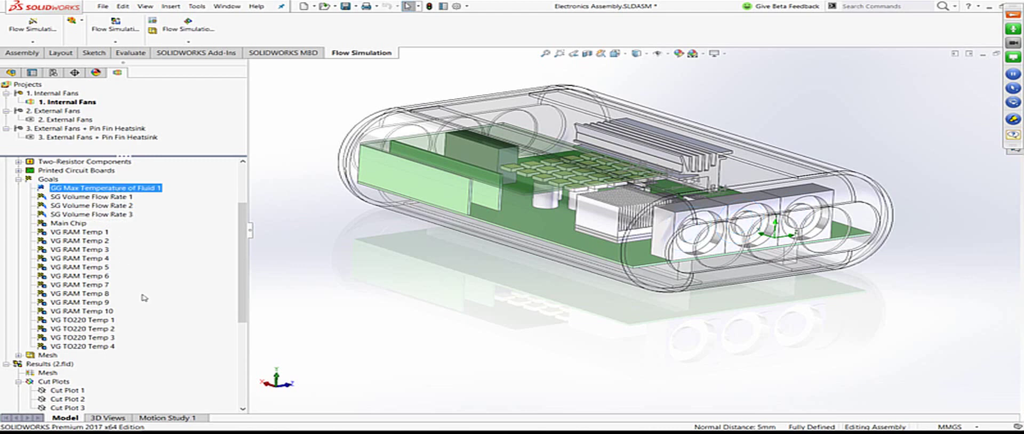
Step: Collapse the Goals, Mesh and Input Data groups of the Internal Fans project to bring its results into view
scroll(142, 297, down, 2)
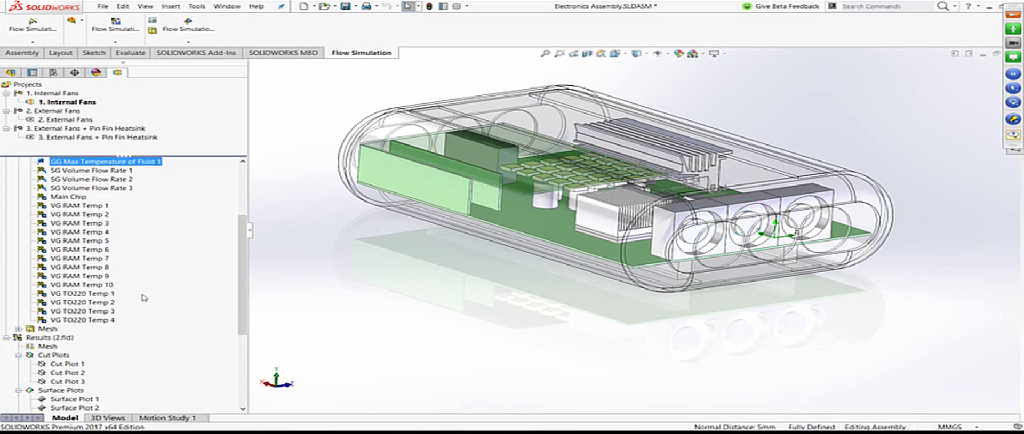
scroll(142, 297, up, 5)
click(19, 258)
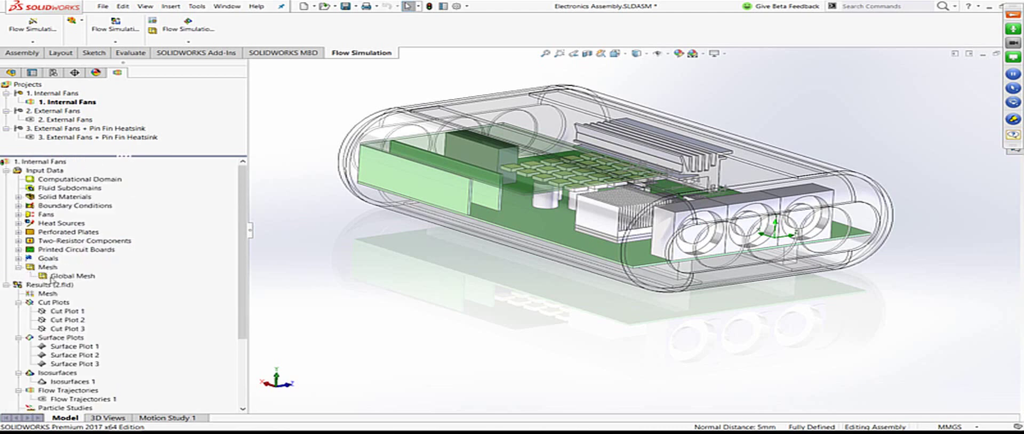
click(18, 267)
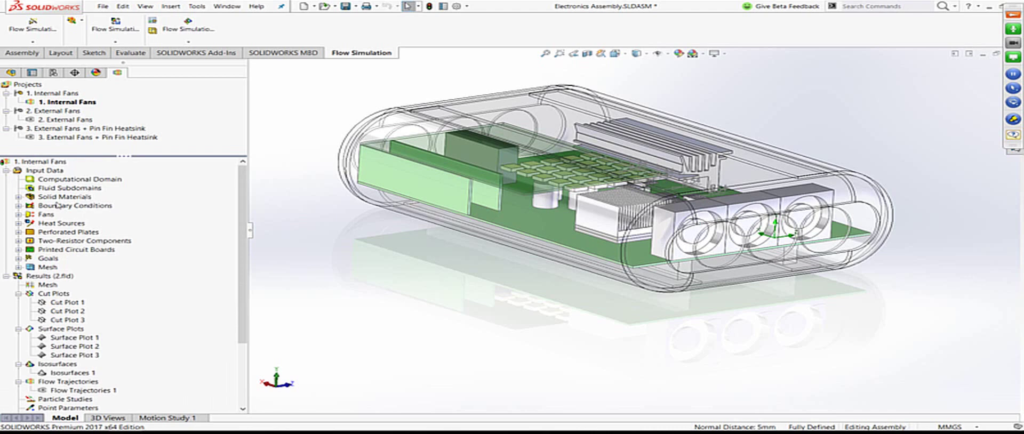
click(6, 171)
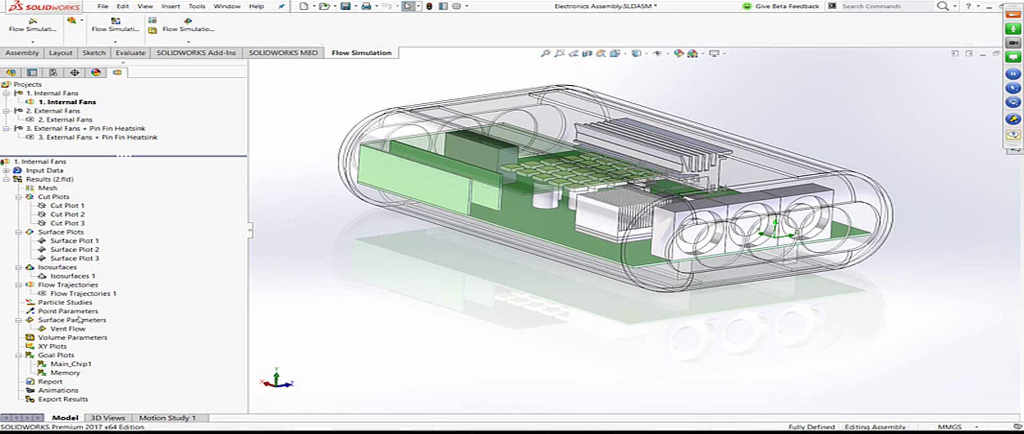
Step: Show Flow Trajectories 1 in the assembly and view the flow through the enclosure from a higher angle
right_click(88, 295)
click(112, 310)
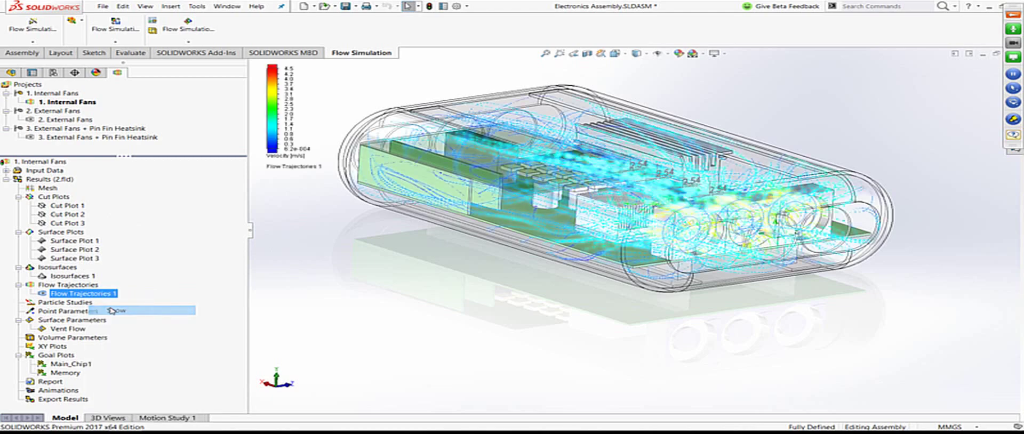
click(324, 263)
middle_drag(434, 116, 512, 121)
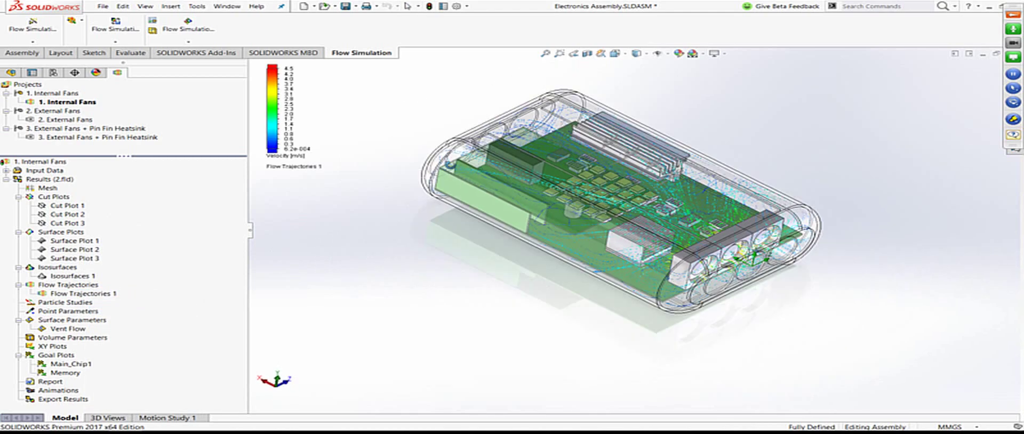
Step: Play the animation of Flow Trajectories 1 in the Internal Fans results
double_click(298, 149)
click(384, 153)
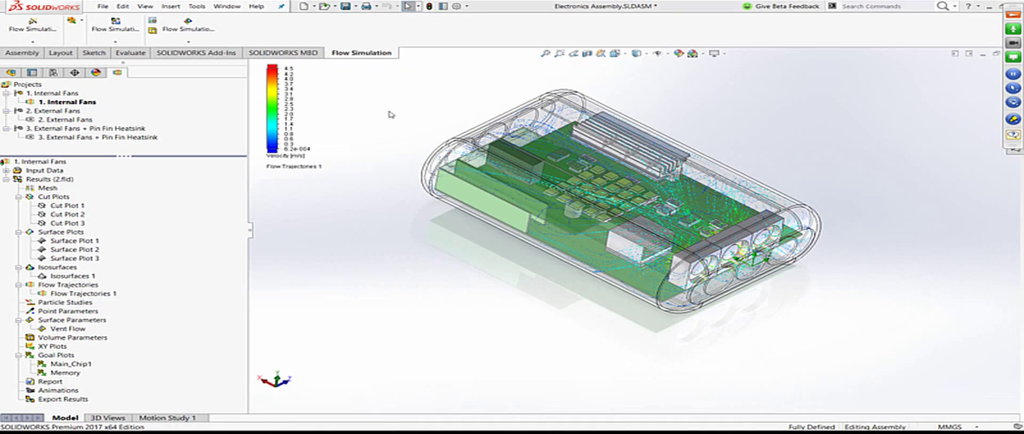
right_click(90, 295)
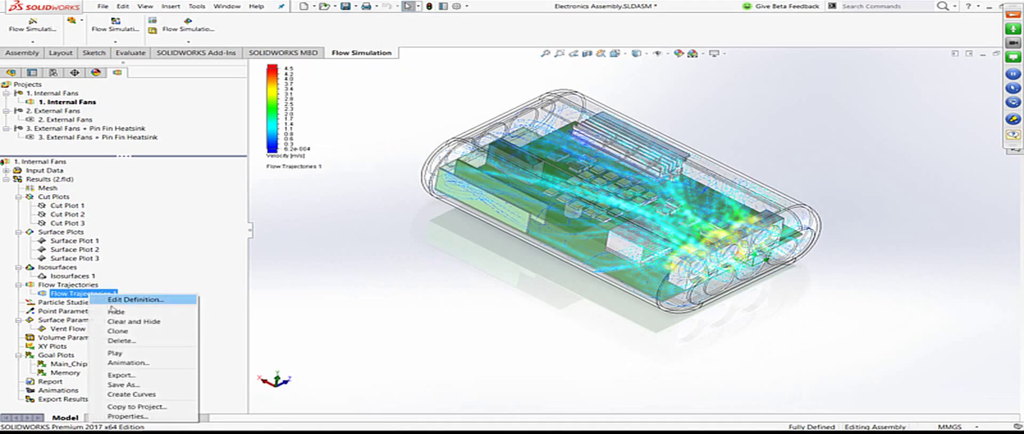
click(109, 352)
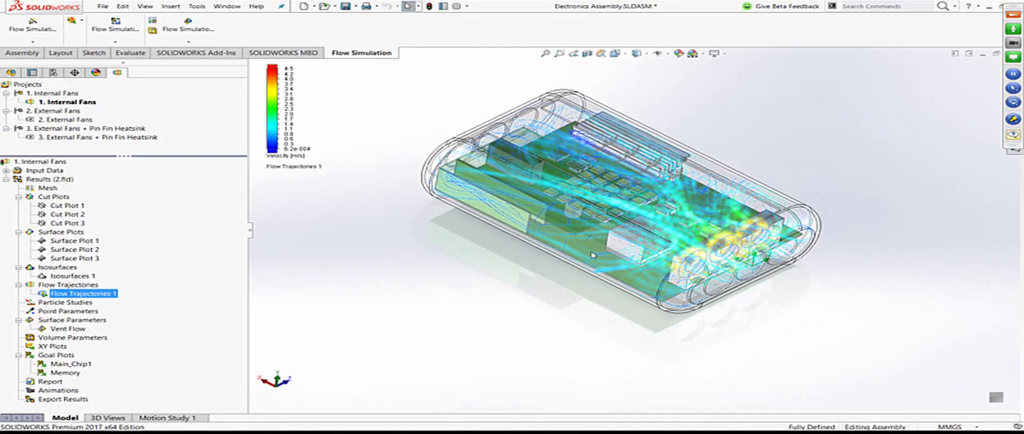
Step: Examine the animated flow trajectories around the fans, heatsinks, chips and enclosure ends, up close and from several angles
scroll(745, 245, down, 8)
scroll(745, 245, up, 10)
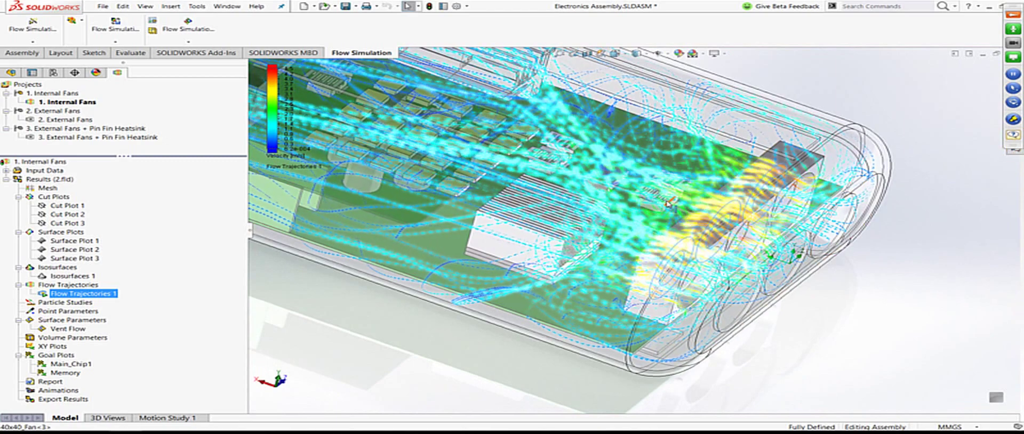
scroll(668, 213, up, 5)
scroll(668, 212, up, 3)
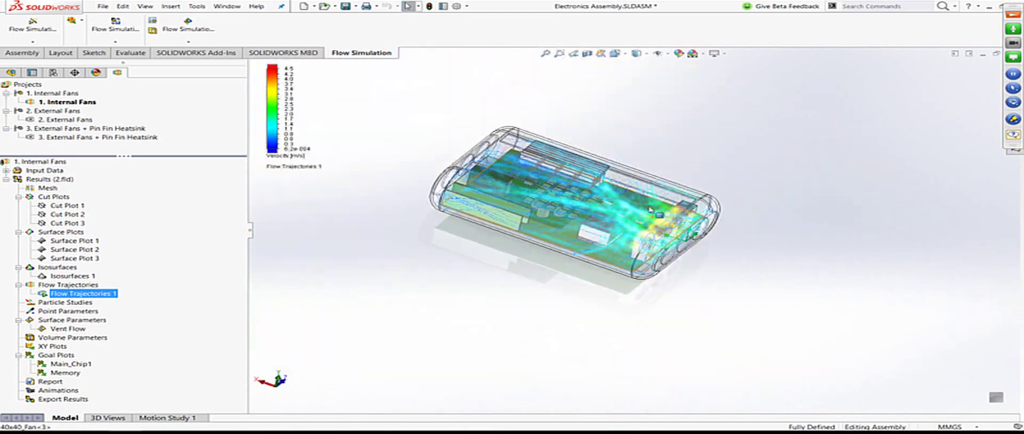
scroll(665, 222, down, 8)
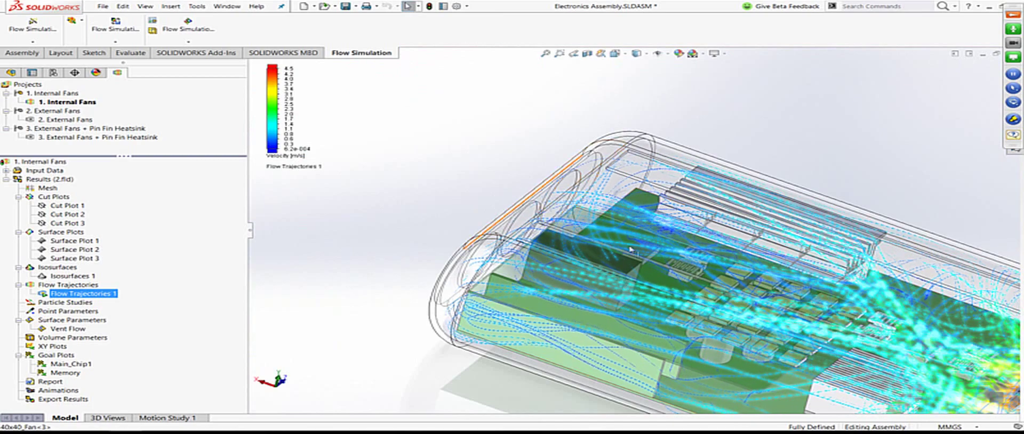
scroll(791, 302, up, 5)
scroll(791, 301, down, 6)
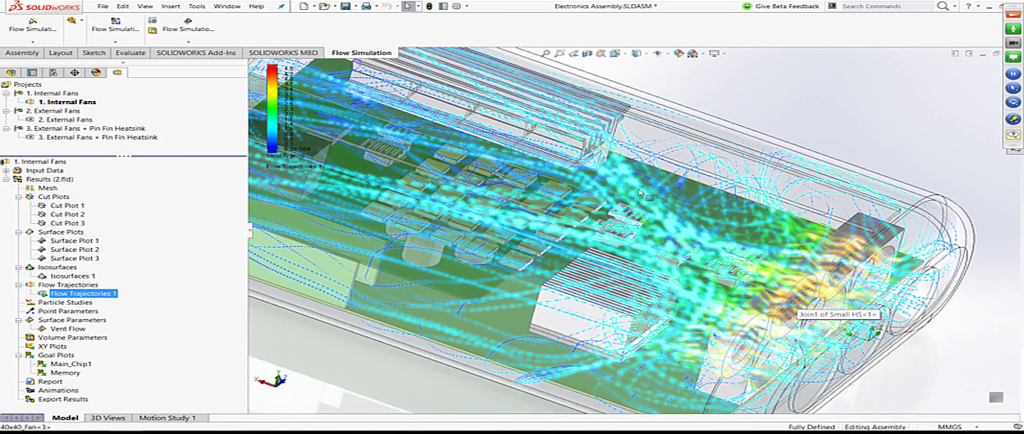
scroll(536, 162, up, 5)
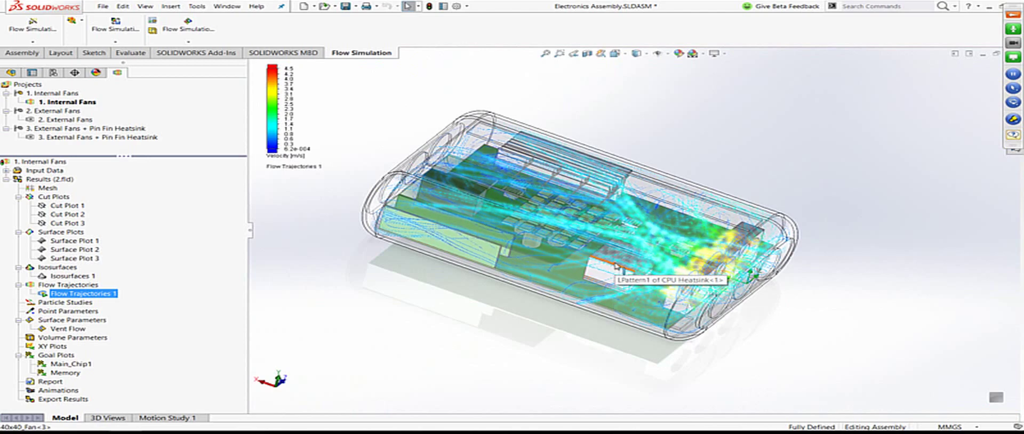
middle_drag(608, 283, 614, 251)
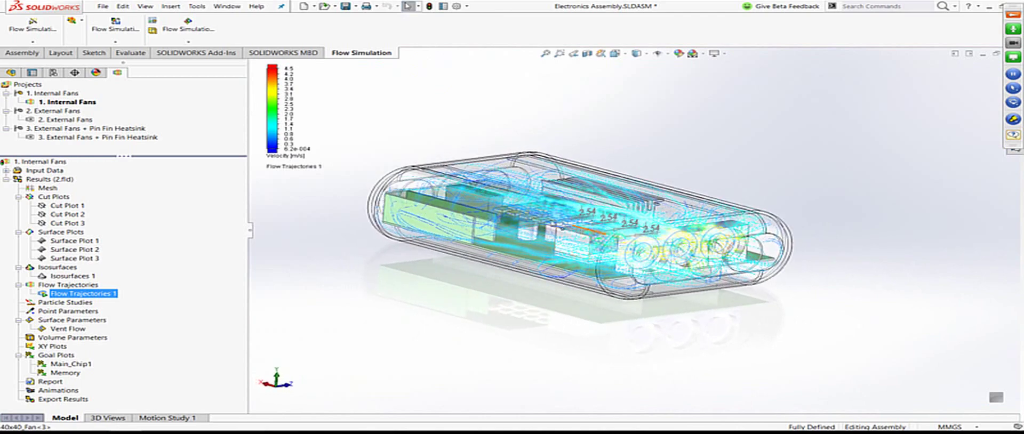
middle_drag(452, 244, 361, 324)
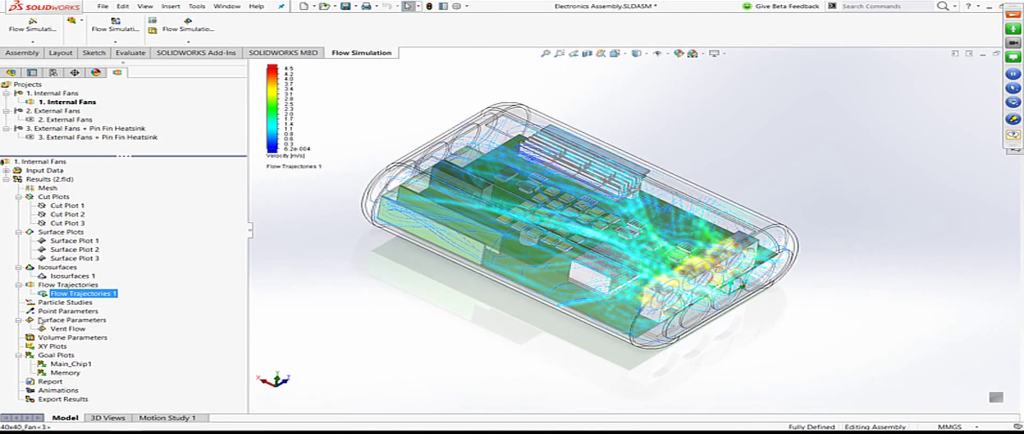
Step: Stop the animation of Flow Trajectories 1 and hide the trajectories in the assembly
right_click(75, 295)
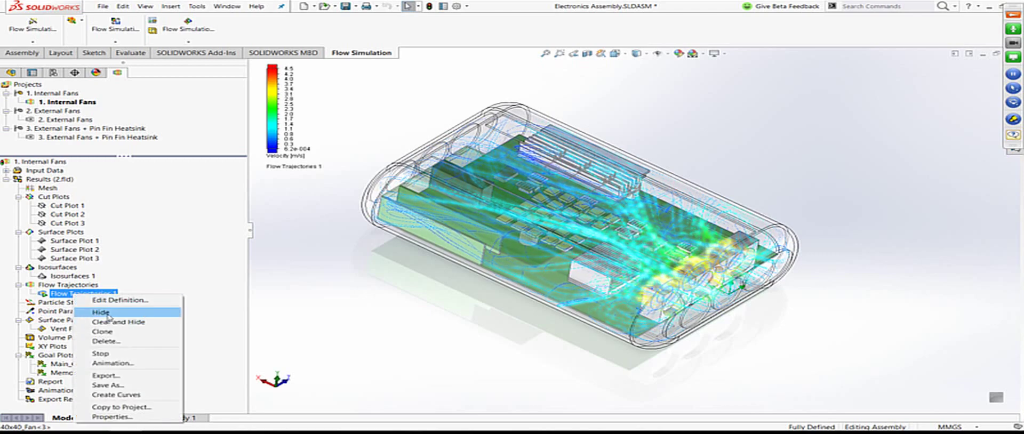
click(112, 355)
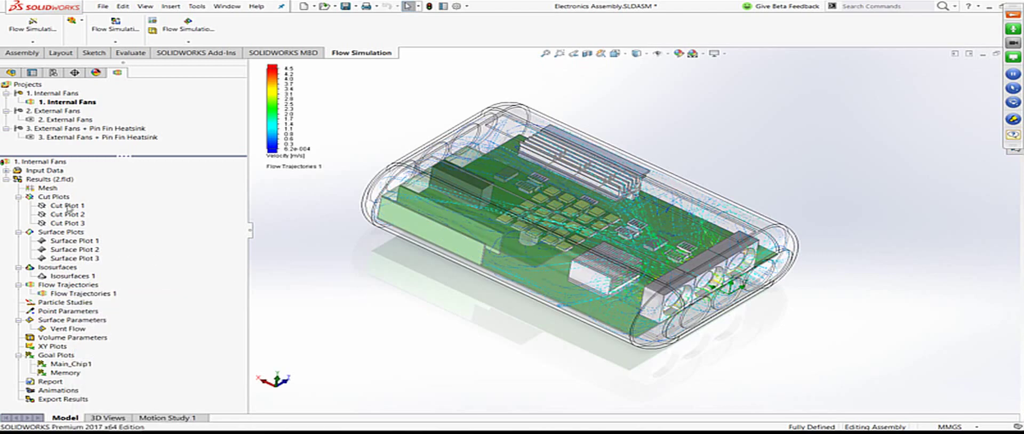
right_click(79, 297)
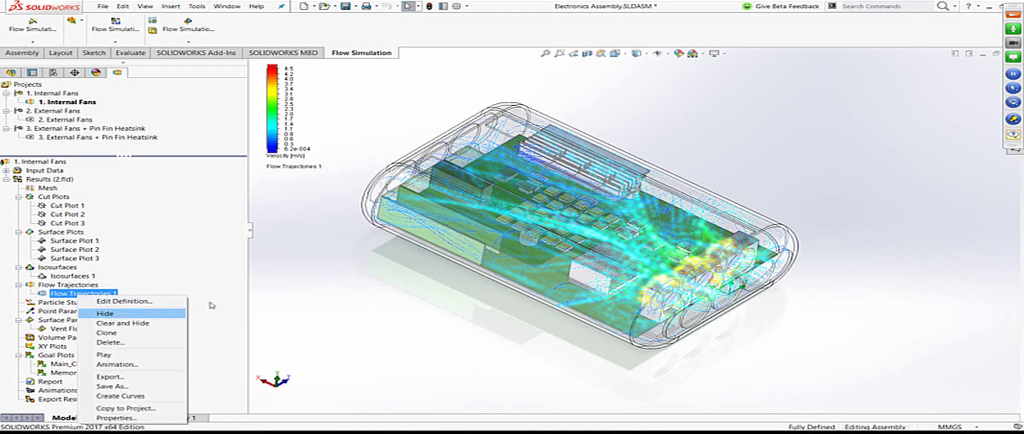
click(107, 318)
Step: Show the temperature contours of Cut Plot 1, check the legend's minimum value, and view the enclosure from the fan side
right_click(81, 207)
click(104, 213)
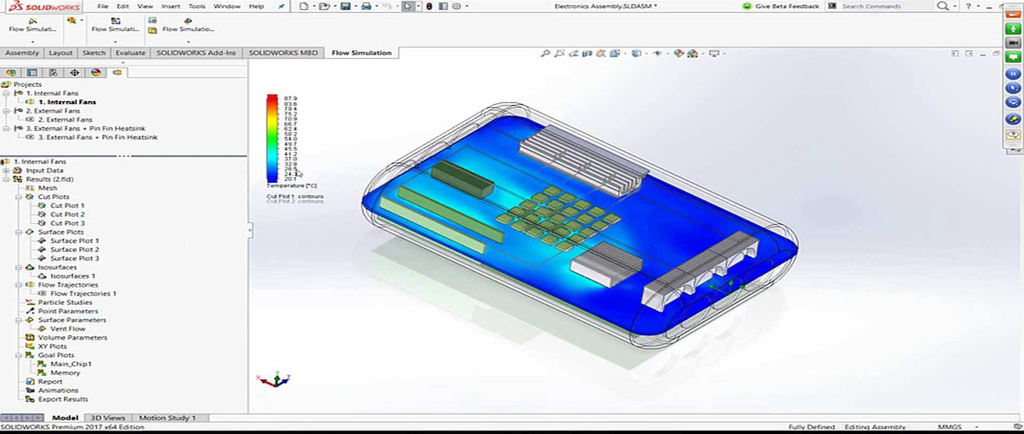
click(291, 178)
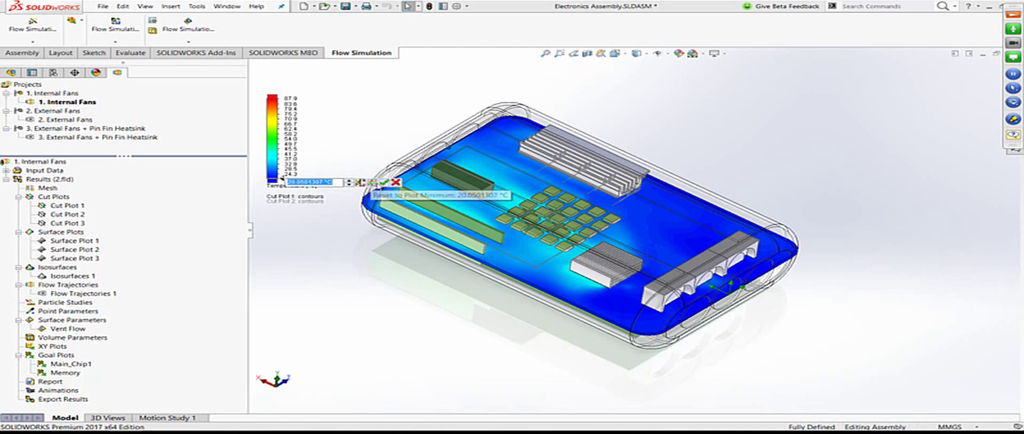
click(384, 182)
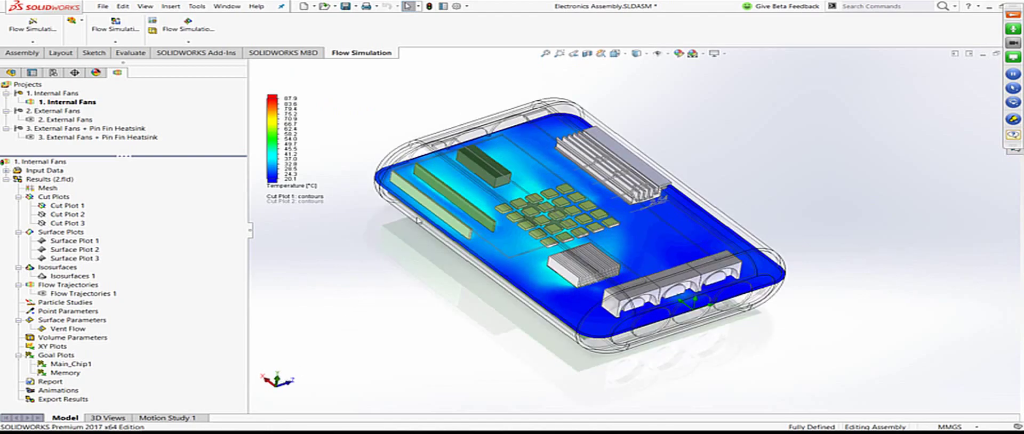
shift+click(278, 380)
middle_drag(373, 203, 502, 256)
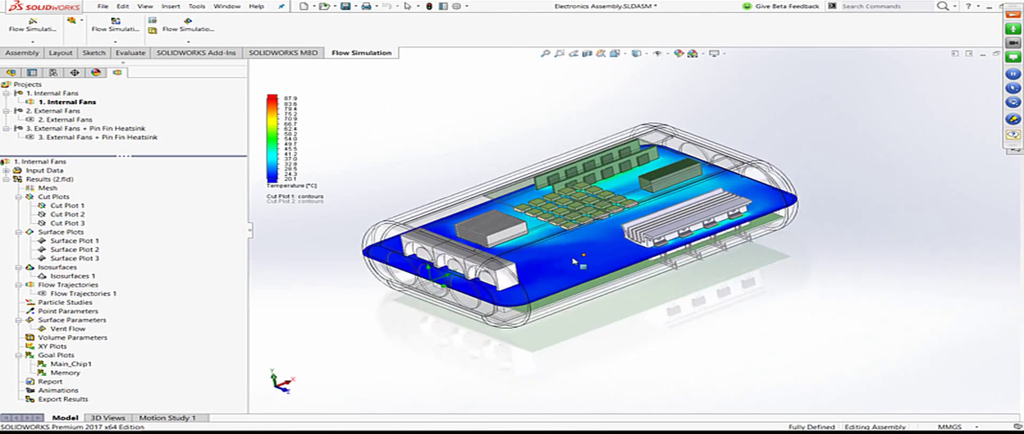
Step: Move the Cut Plot 1 plane slightly upward through the enclosure and inspect the temperatures around the grid of chips
click(67, 206)
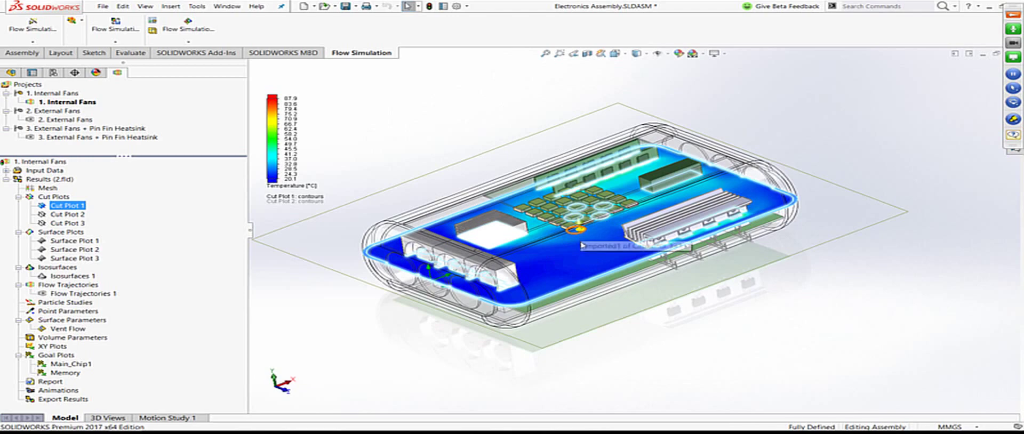
mouse_move(580, 235)
mouse_down()
mouse_move(585, 253)
mouse_move(577, 222)
mouse_up()
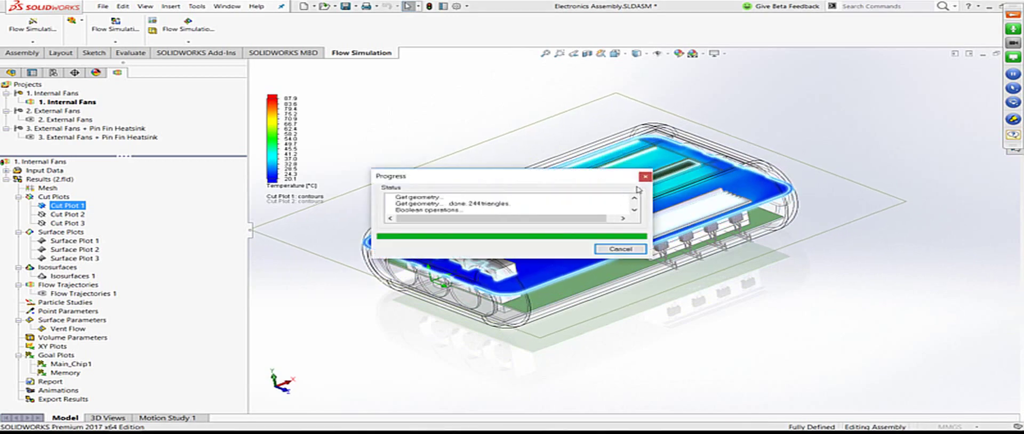
middle_drag(431, 130, 614, 197)
scroll(614, 197, down, 5)
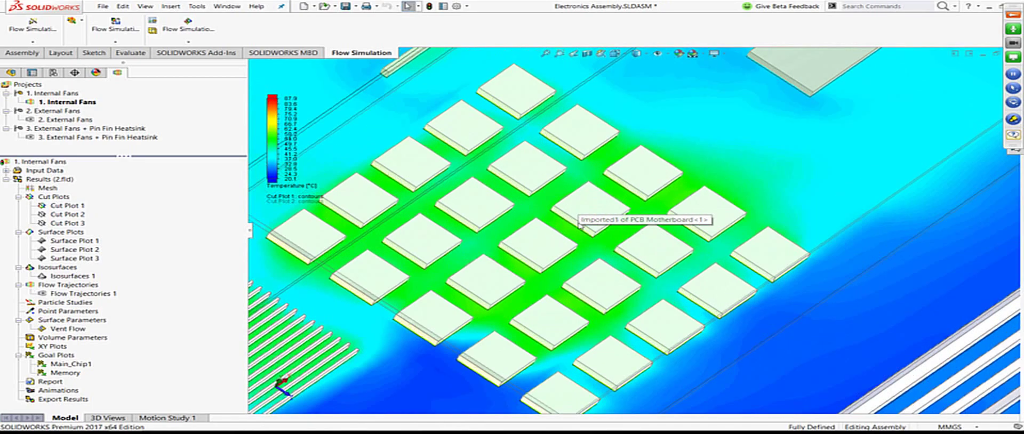
scroll(550, 267, up, 4)
middle_drag(549, 266, 355, 309)
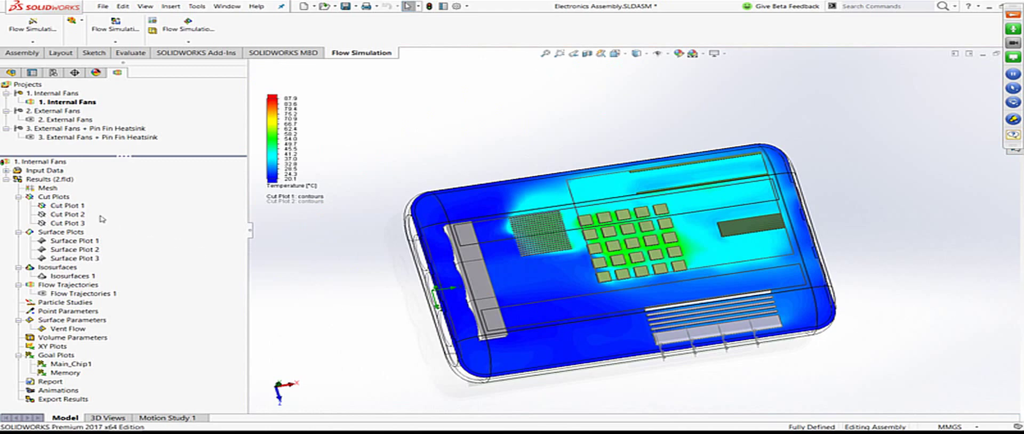
Step: Hide Cut Plot 1 and activate the 2. External Fans project, bringing the whole enclosure into view
right_click(68, 206)
click(89, 223)
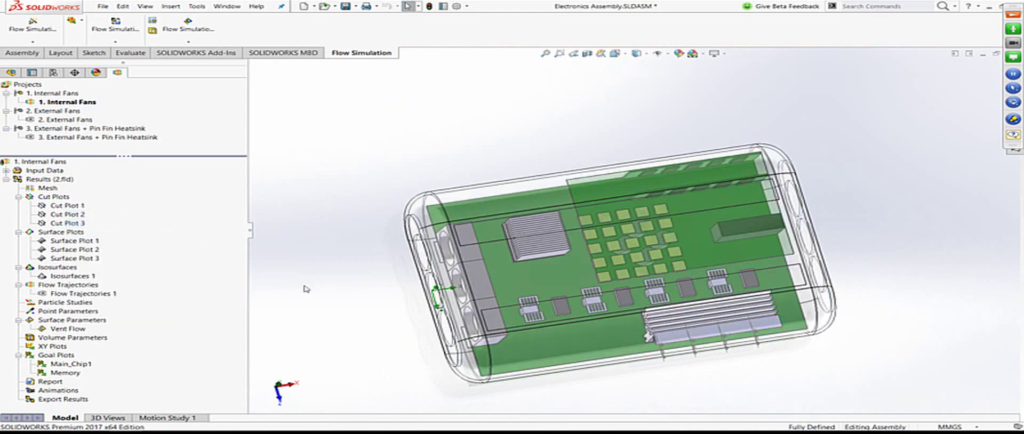
right_click(74, 121)
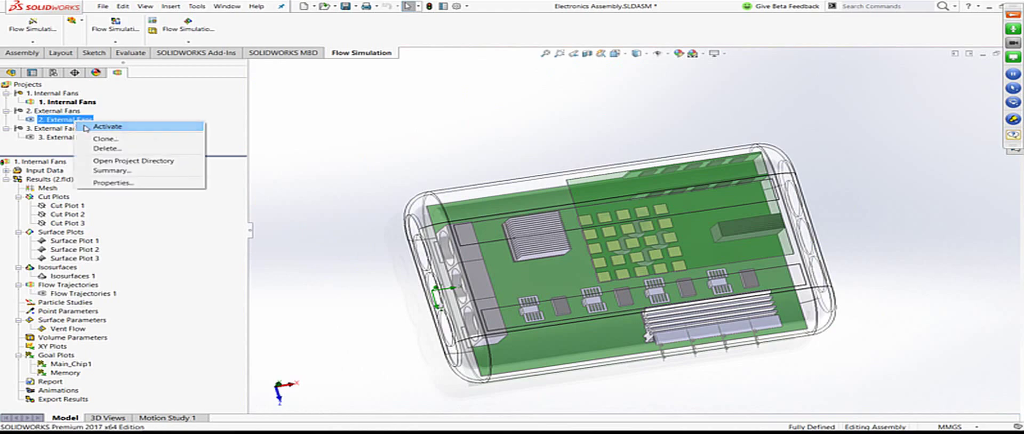
click(107, 127)
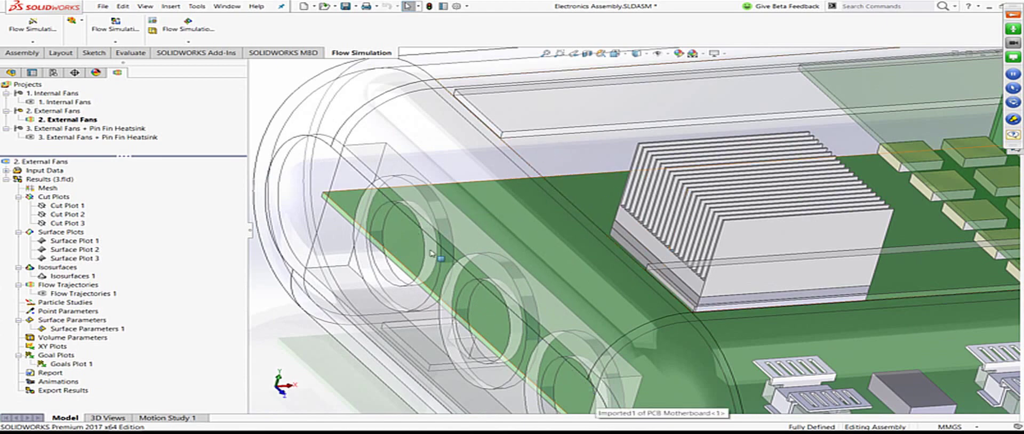
scroll(504, 320, up, 3)
scroll(476, 347, up, 3)
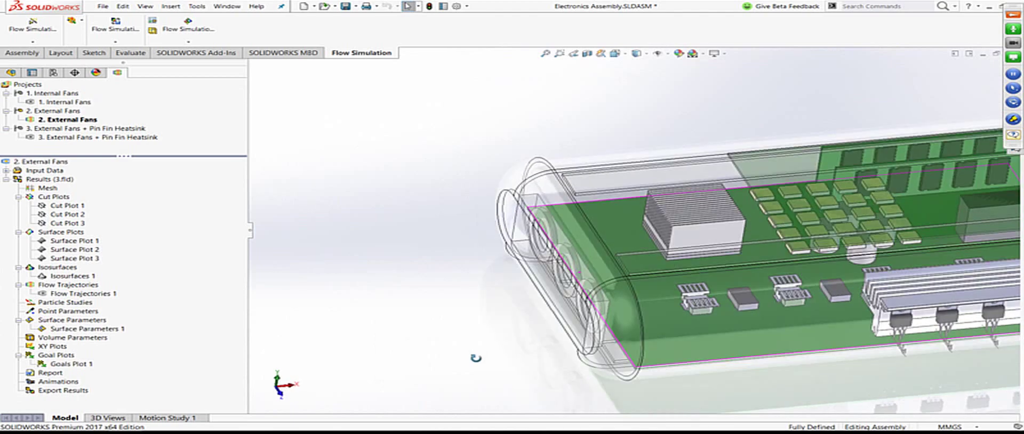
scroll(471, 361, down, 4)
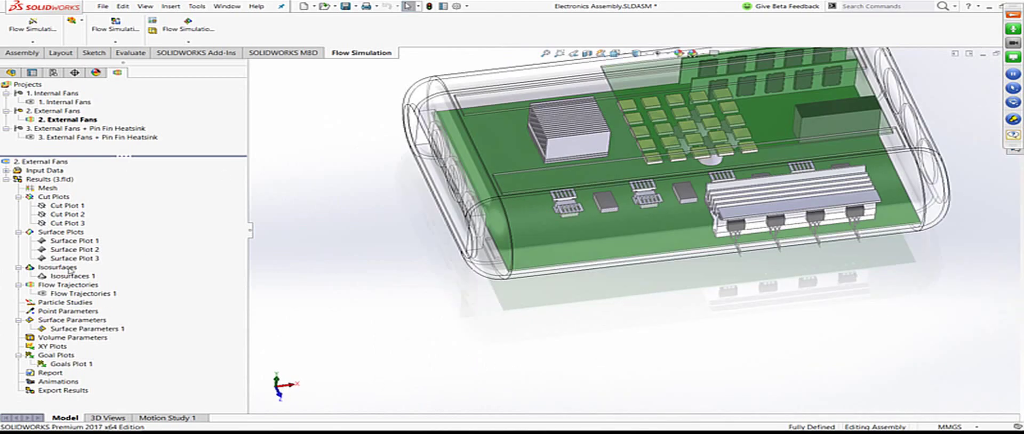
Step: Show Flow Trajectories 1 of the External Fans project and fit the enclosure in view
right_click(80, 294)
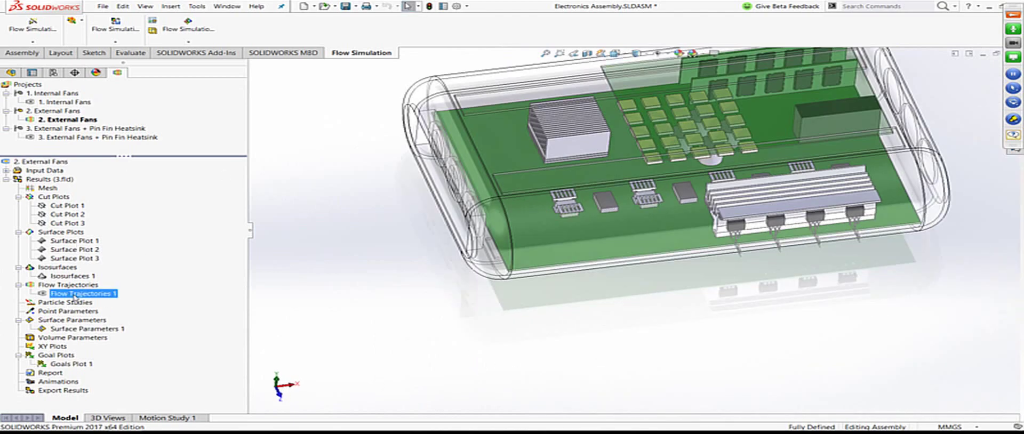
click(107, 316)
click(347, 255)
scroll(480, 230, down, 2)
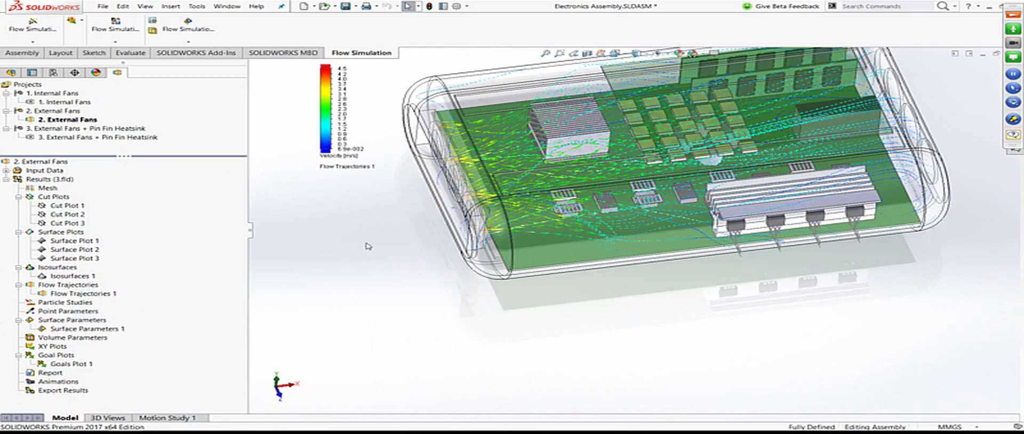
scroll(587, 213, up, 3)
scroll(656, 204, down, 1)
key(ctrl+shift+z)
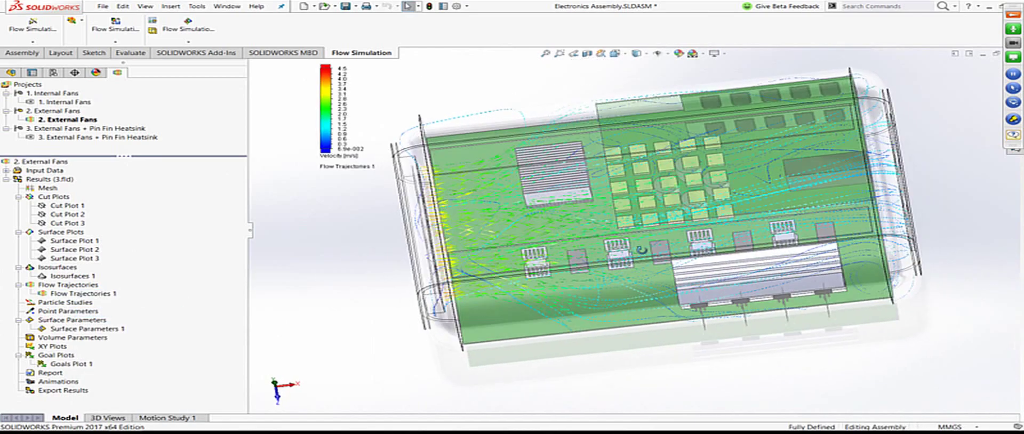
Step: Play the animation of the External Fans flow trajectories and view it from directly above and at an angle
right_click(109, 293)
click(139, 357)
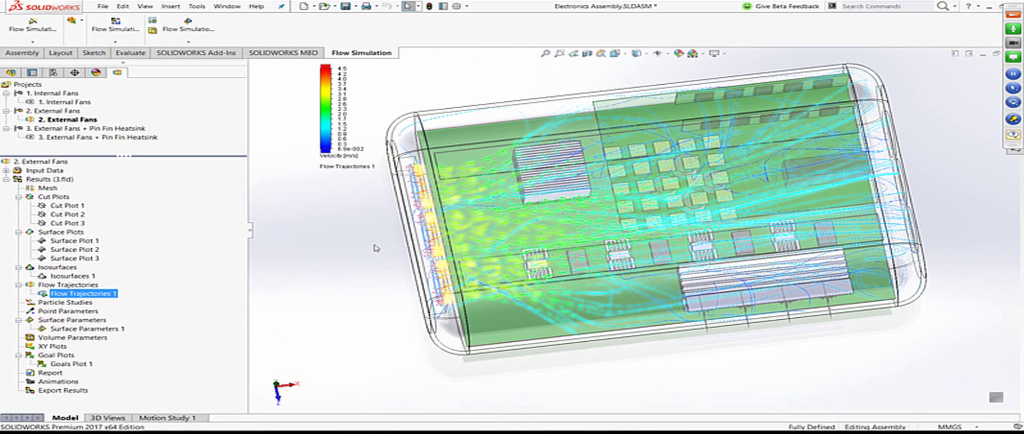
key(ctrl+5)
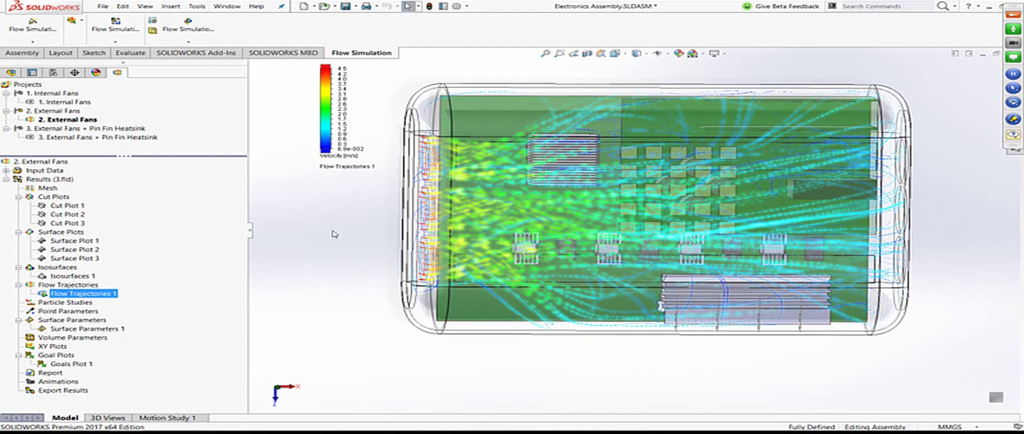
middle_drag(362, 278, 401, 231)
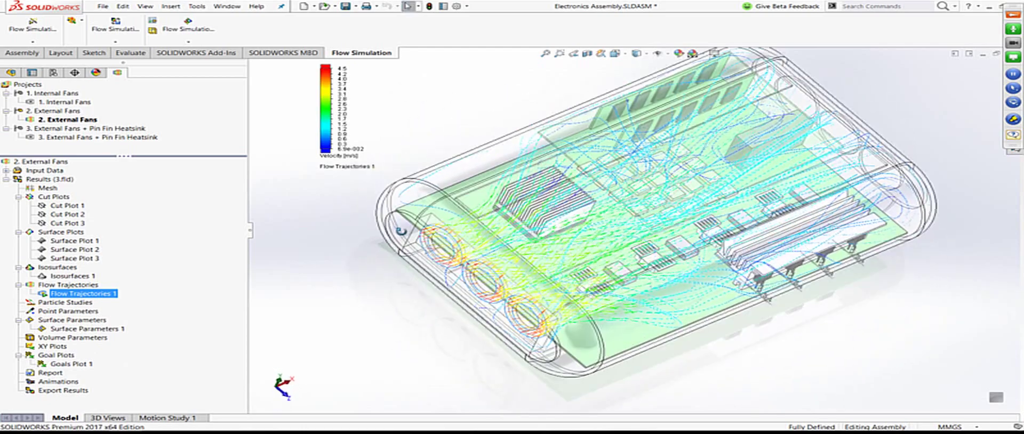
Step: Stop and hide Flow Trajectories 1, and show Cut Plot 1 of the External Fans project in its place
right_click(114, 302)
click(140, 353)
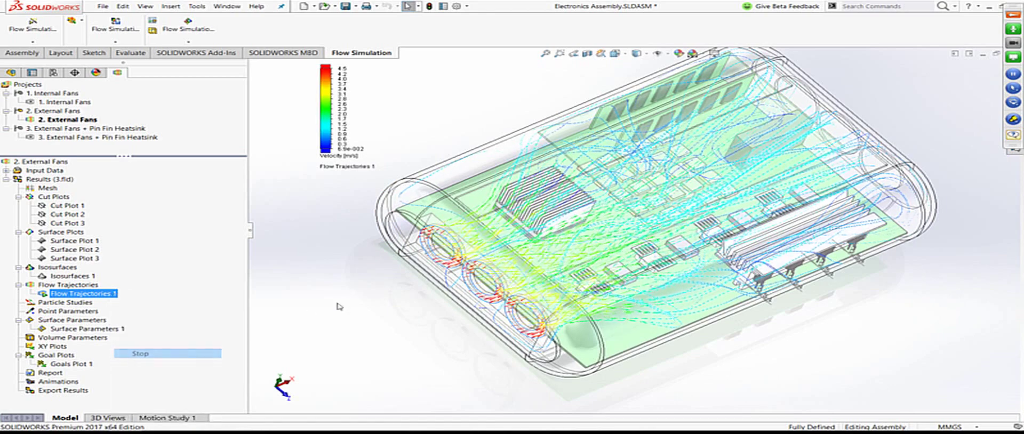
right_click(94, 294)
click(120, 313)
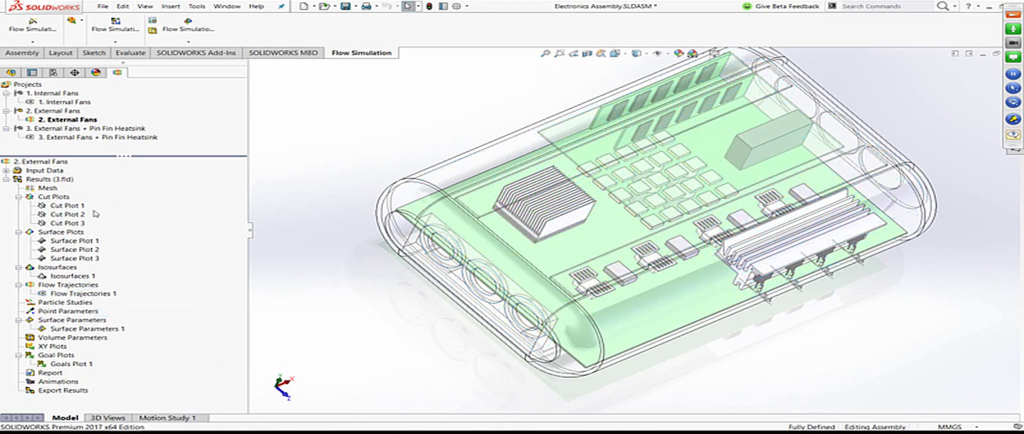
right_click(69, 205)
click(102, 225)
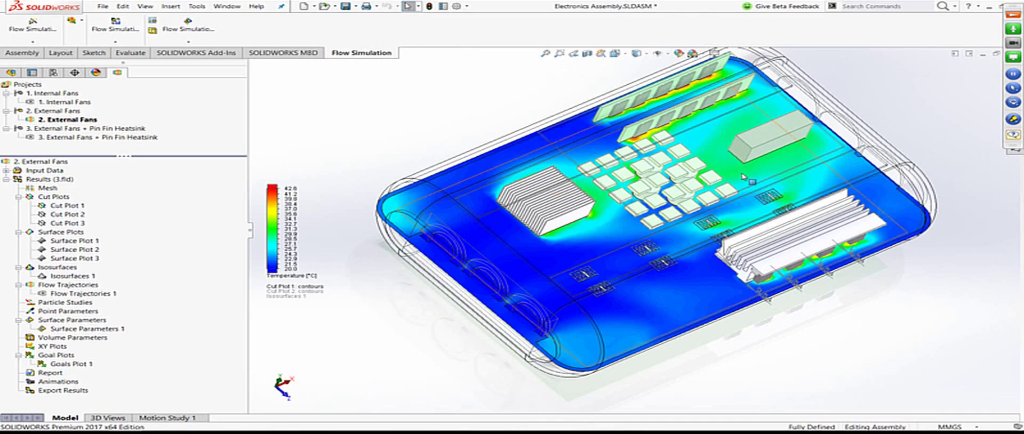
Step: Reset both limits of Cut Plot 1's temperature legend so that it spans 20.0 to 56.4 °C, viewing the enclosure from above
middle_drag(461, 271, 433, 272)
click(291, 269)
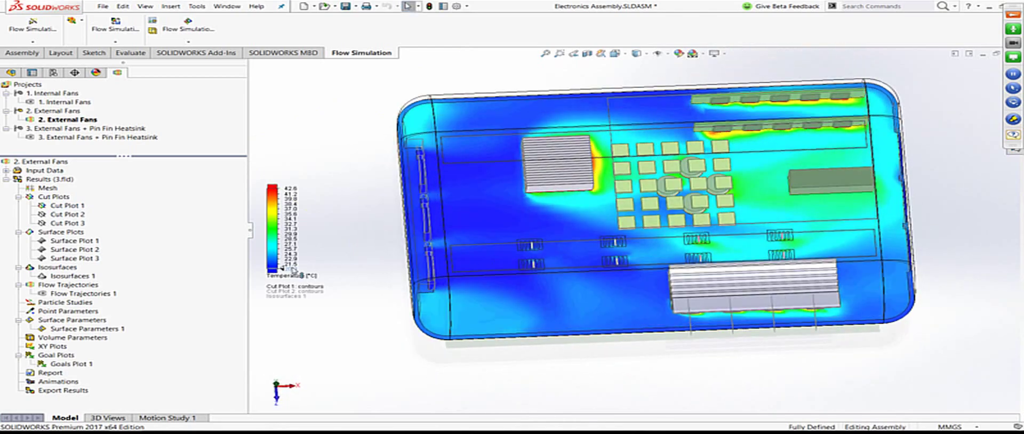
click(373, 273)
click(384, 273)
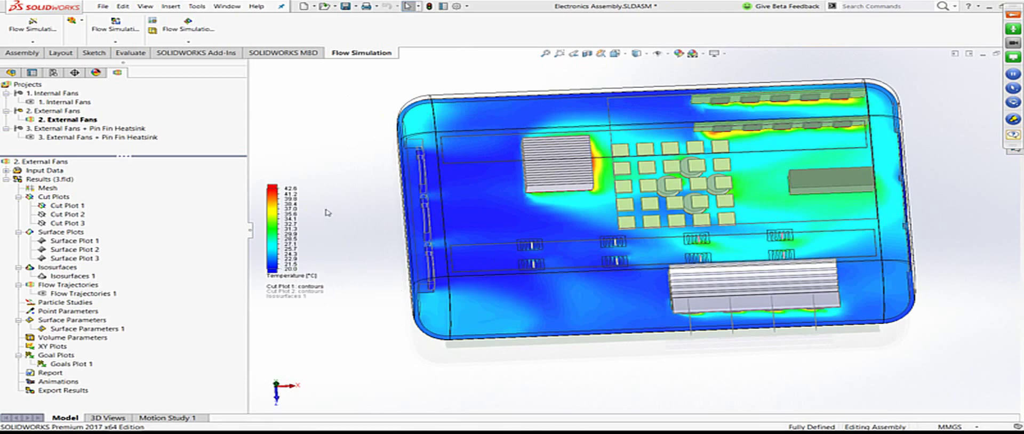
click(290, 188)
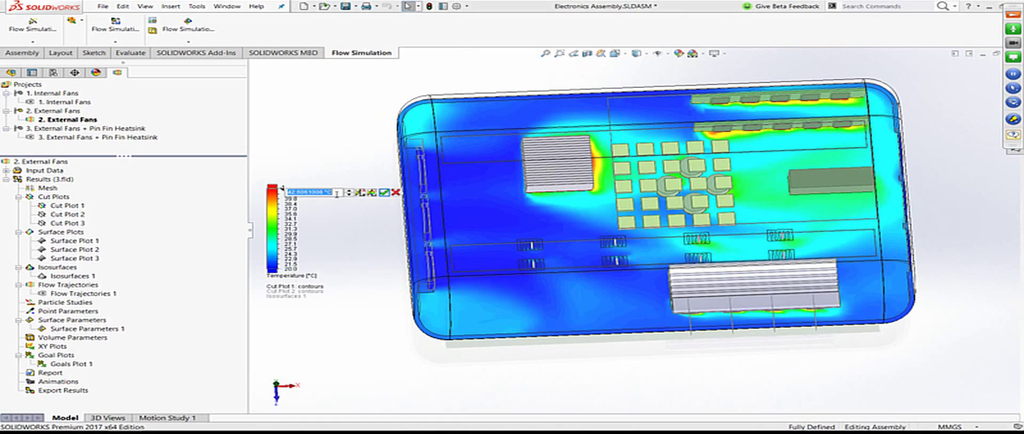
click(373, 195)
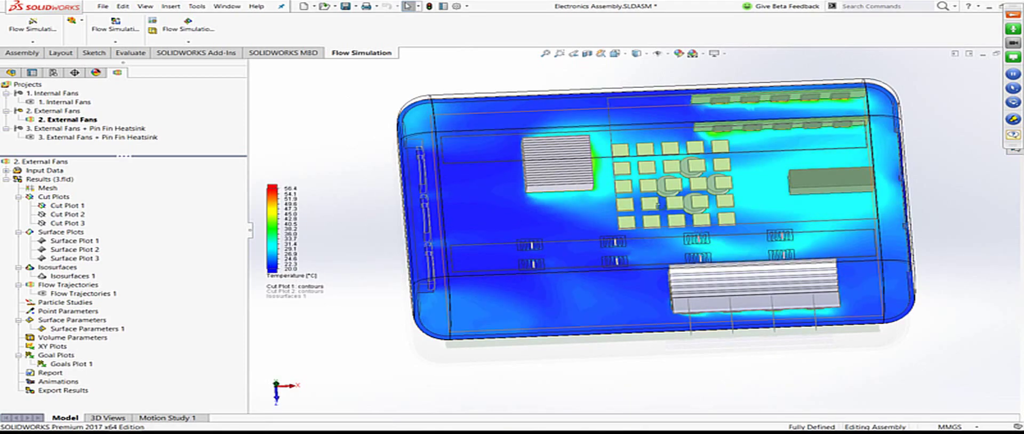
Step: Examine the External Fans temperature cut plot around the heatsinks and chips, up close and from several angles
middle_drag(692, 224, 683, 187)
scroll(586, 222, down, 5)
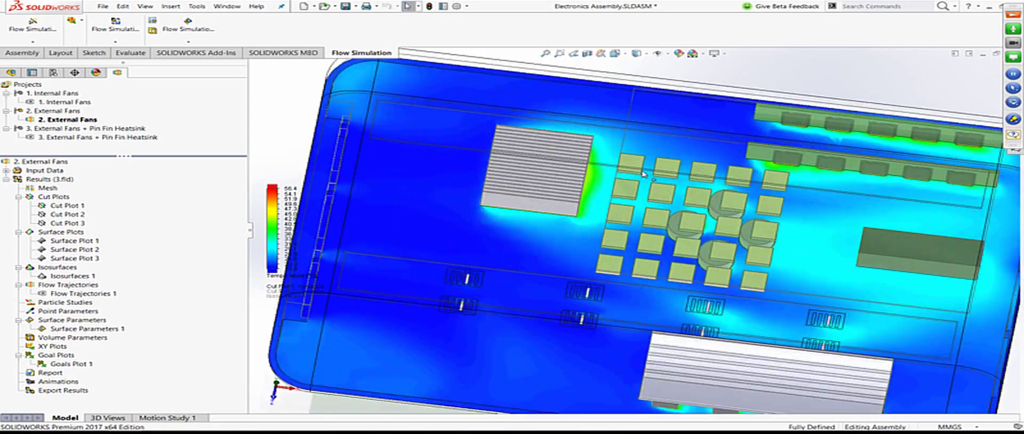
scroll(587, 221, up, 10)
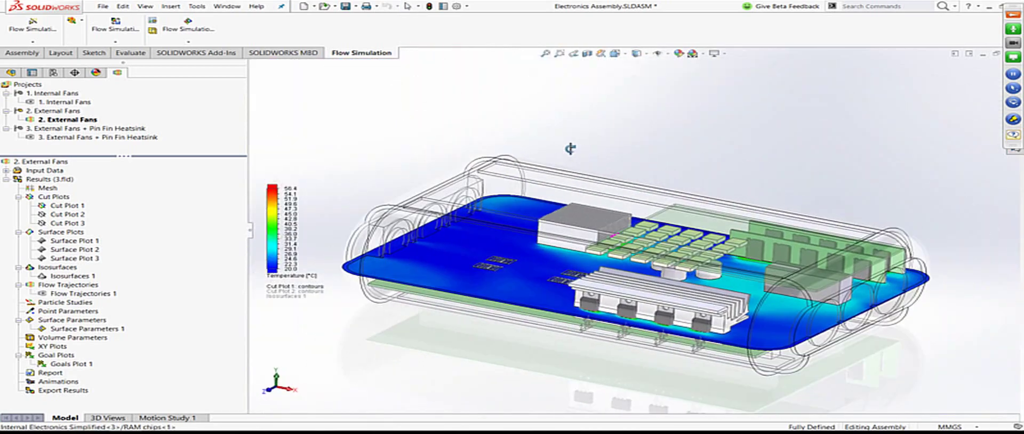
middle_drag(570, 149, 561, 234)
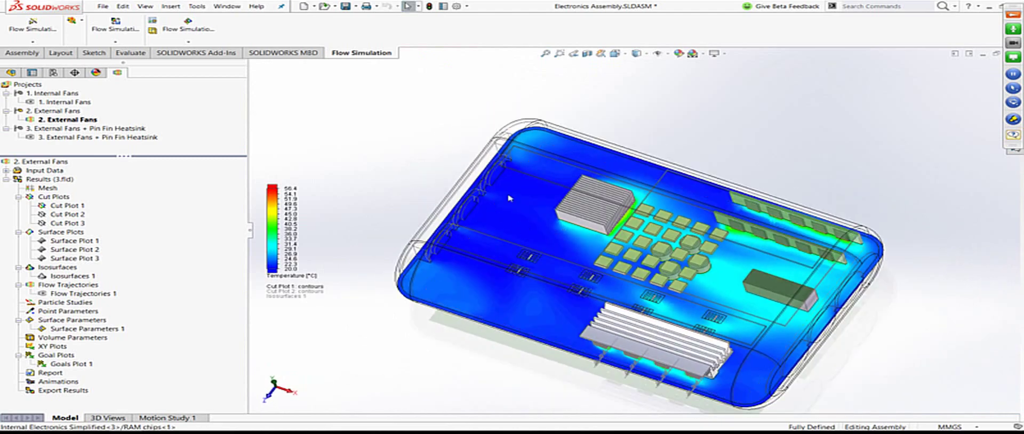
scroll(748, 242, down, 5)
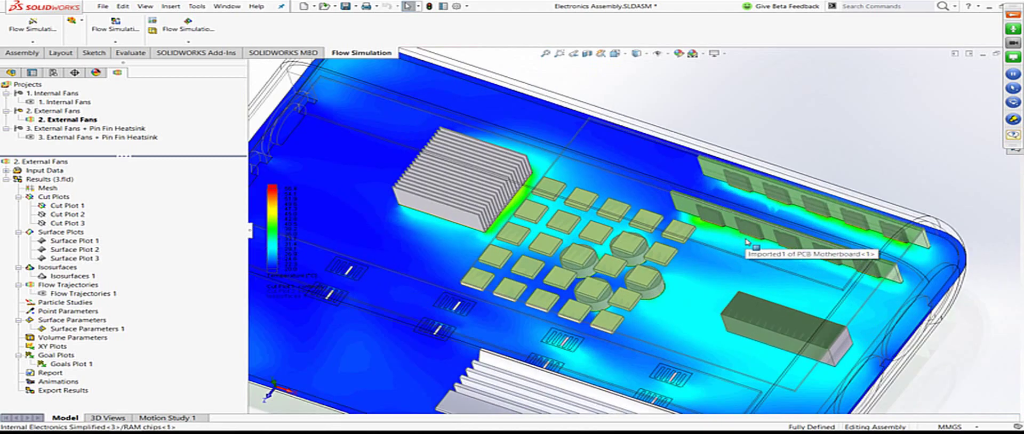
scroll(748, 242, up, 5)
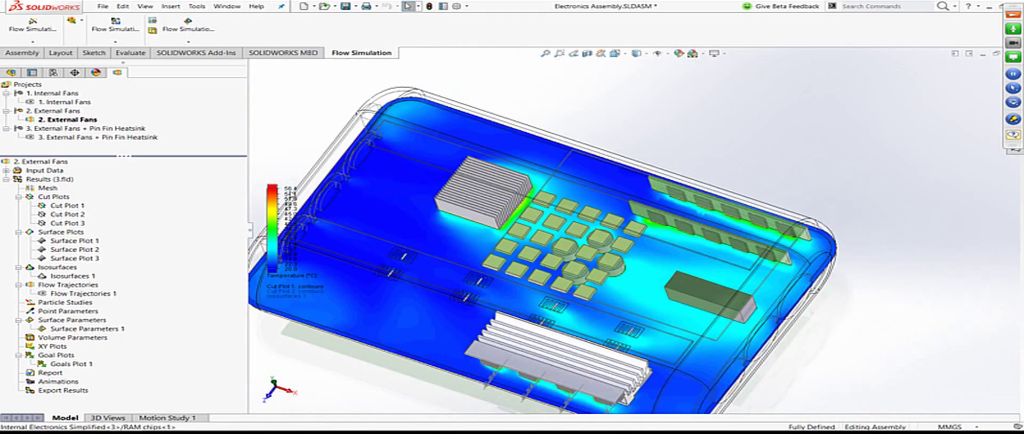
scroll(301, 184, up, 5)
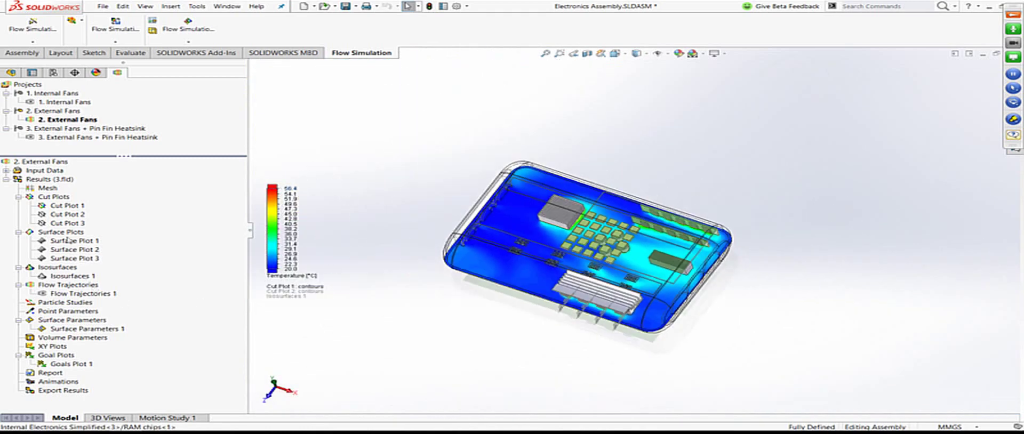
Step: Hide Cut Plot 1 and activate the 3. External Fans + Pin Fin Heatsink project
click(73, 208)
right_click(73, 208)
click(91, 223)
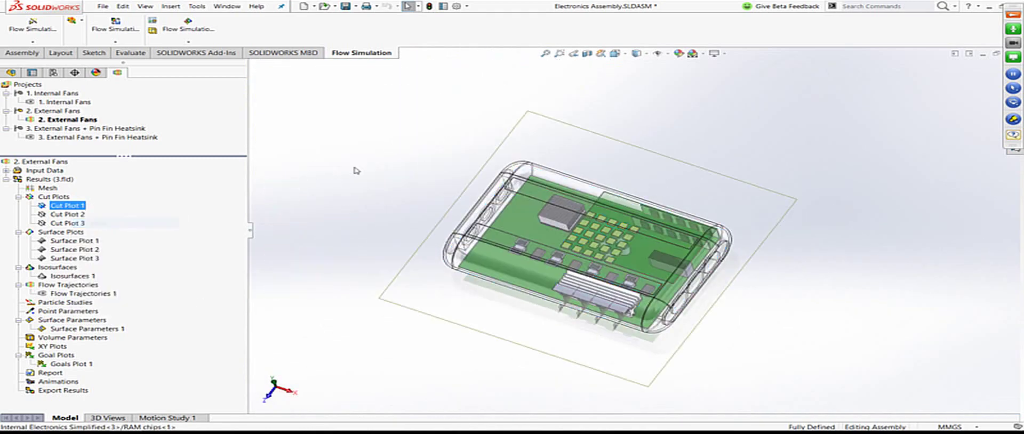
right_click(98, 140)
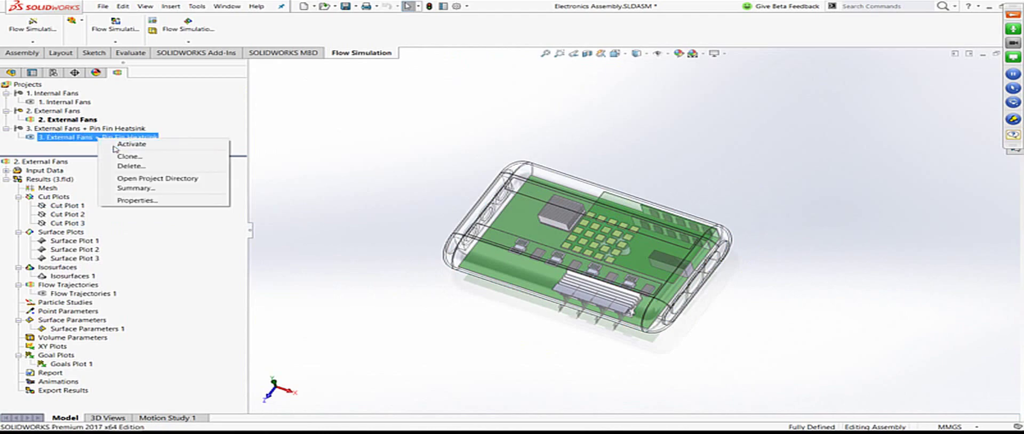
click(114, 147)
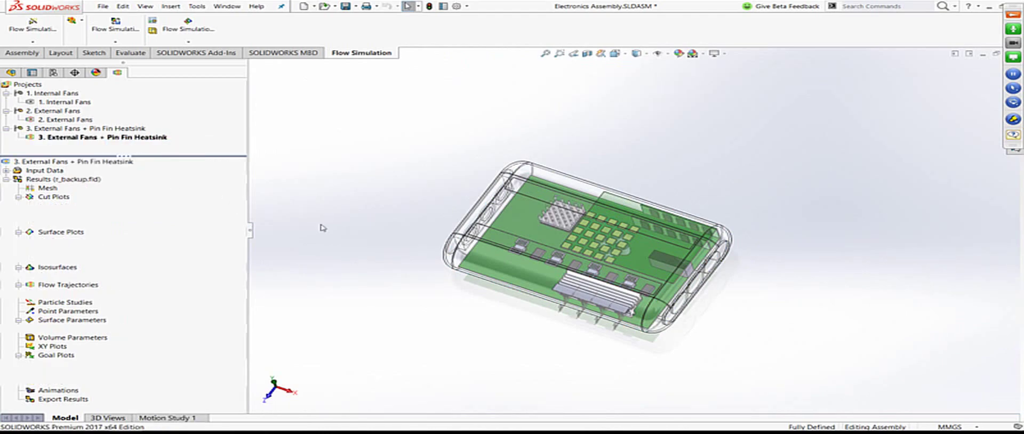
Step: Inspect the pin fin heatsink up close and show Flow Trajectories 1 of the Pin Fin Heatsink project on the whole enclosure
scroll(588, 230, down, 2)
scroll(588, 230, down, 2)
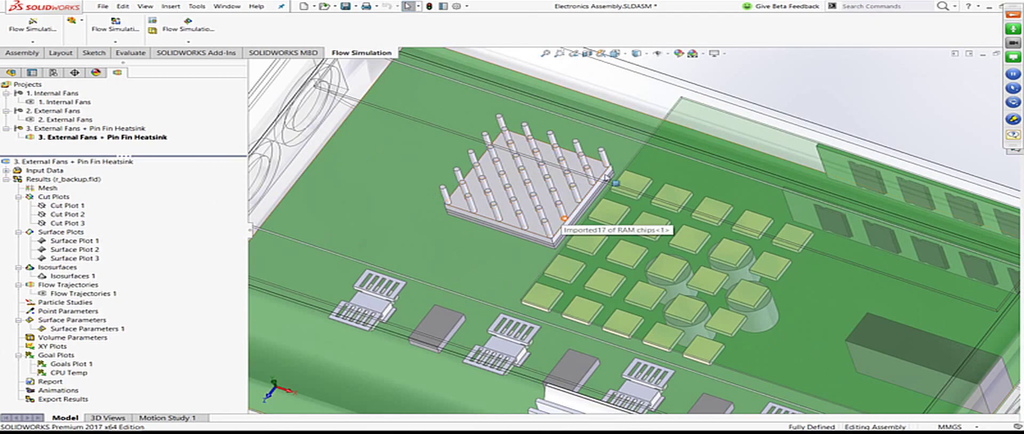
scroll(623, 165, down, 3)
key(f)
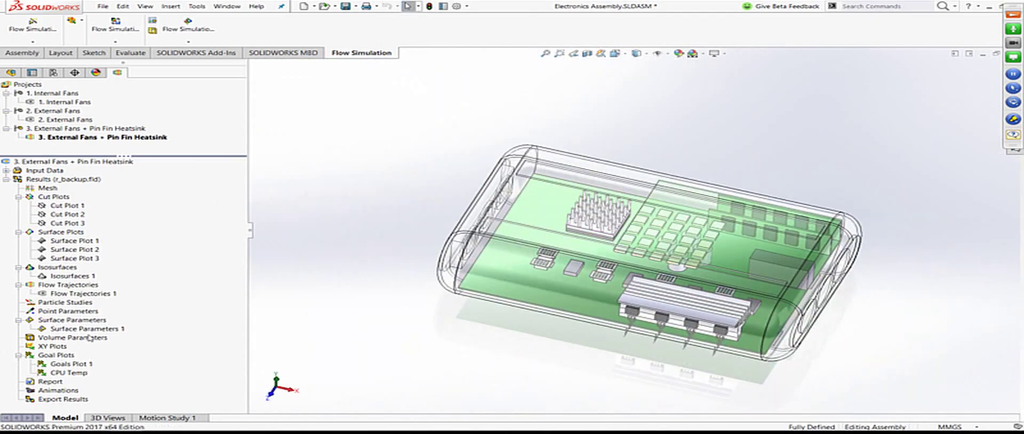
right_click(85, 294)
click(192, 309)
click(344, 290)
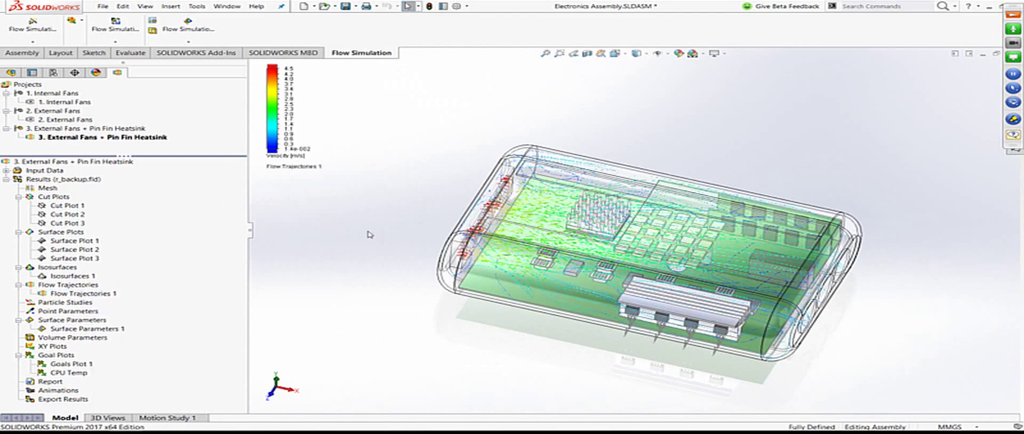
middle_drag(344, 290, 388, 237)
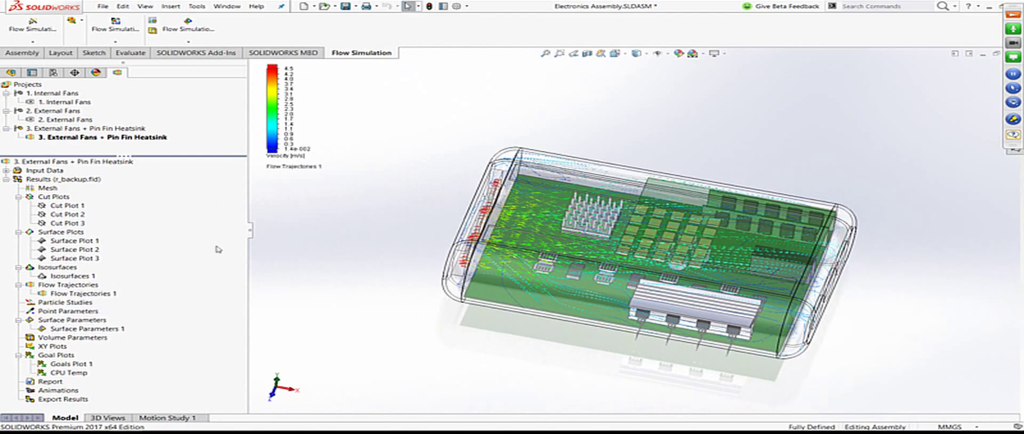
Step: Play the animation of the pin fin project's flow trajectories and inspect the flow between the heatsink pins from above
right_click(94, 295)
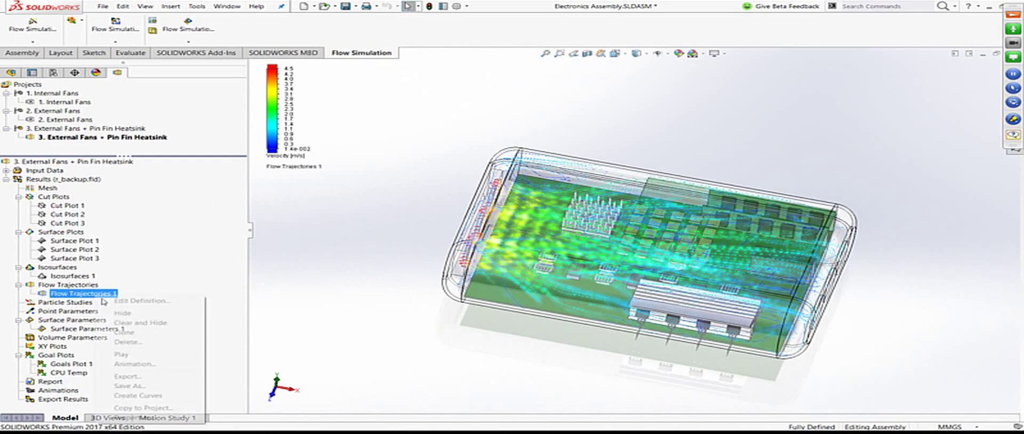
click(154, 352)
middle_drag(397, 248, 407, 309)
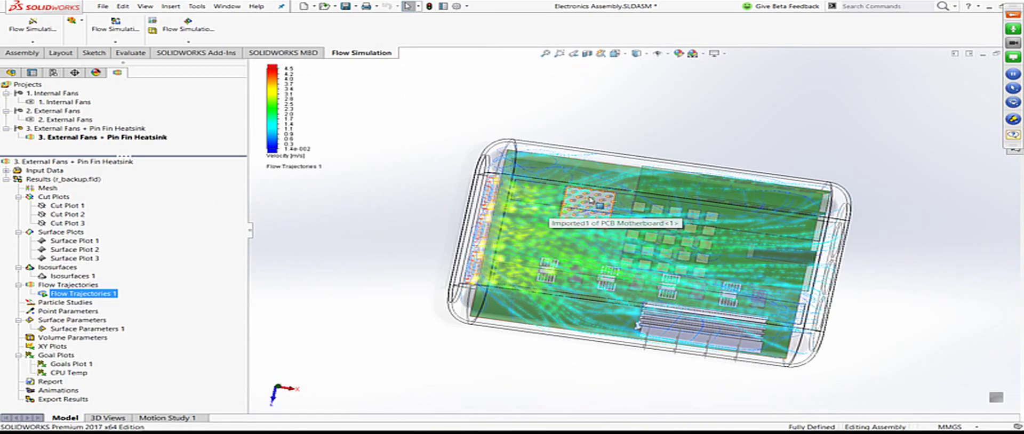
scroll(590, 200, down, 10)
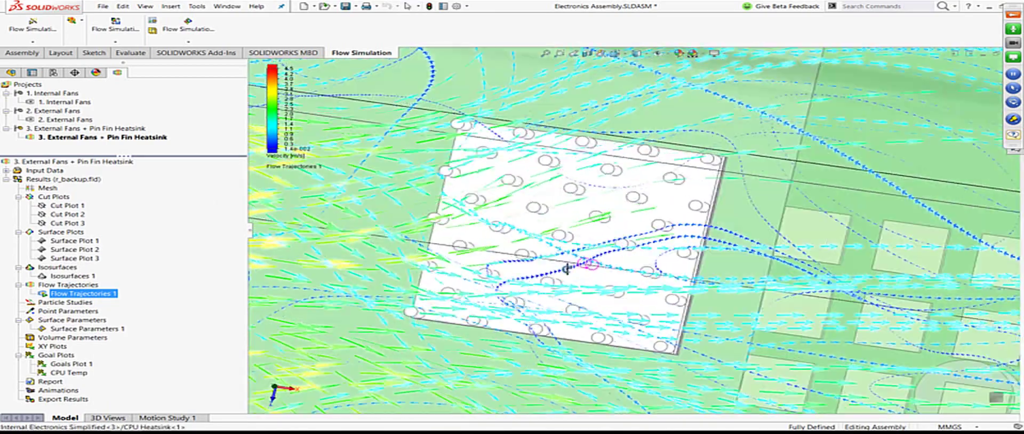
Step: Hide Flow Trajectories 1 and show Cut Plot 1 of the Pin Fin Heatsink project across the enclosure
right_click(82, 293)
click(224, 315)
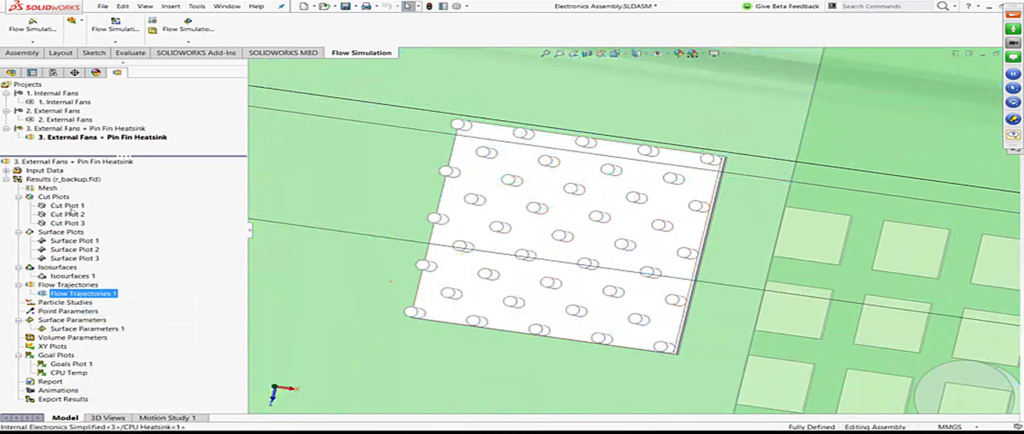
right_click(66, 205)
click(160, 223)
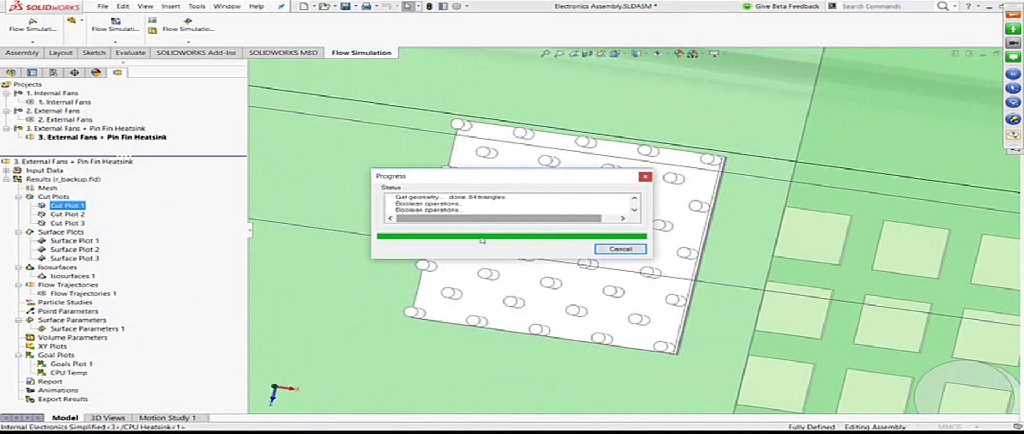
scroll(491, 256, up, 4)
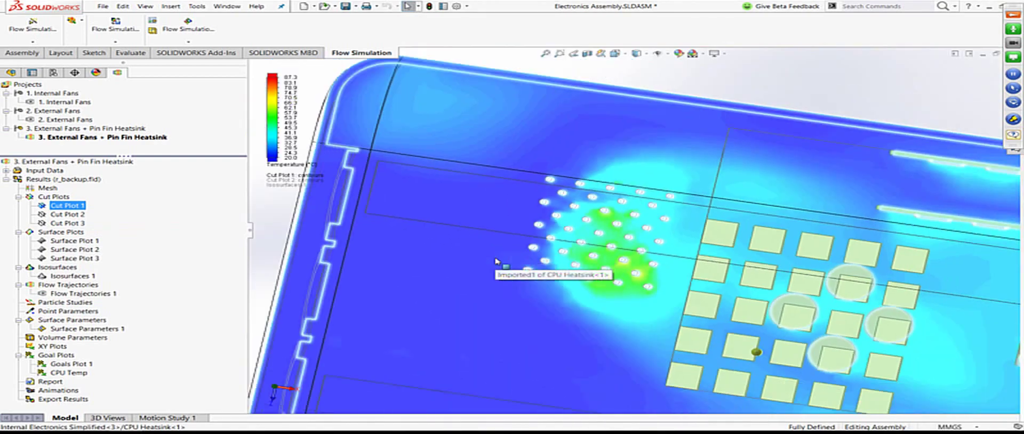
scroll(496, 262, up, 5)
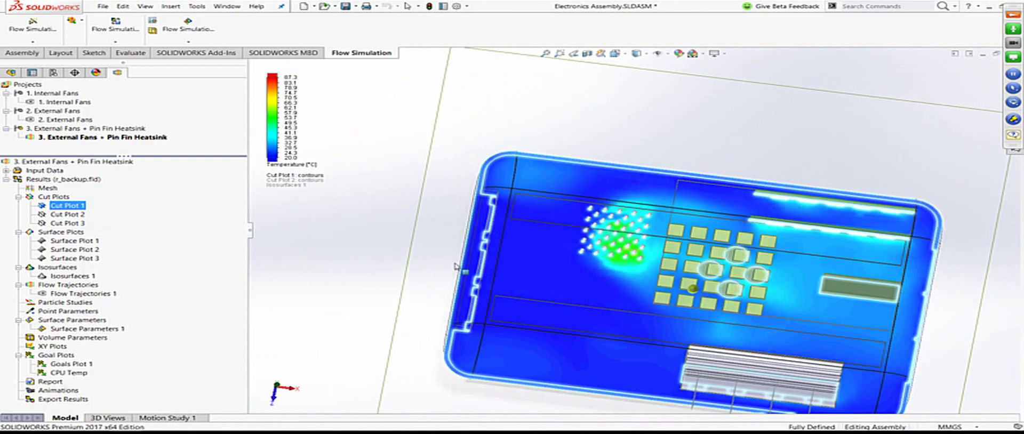
Step: Hide Cut Plot 1 and show the CPU Temp goal plot, viewing the enclosure from a low angle
right_click(75, 206)
click(229, 217)
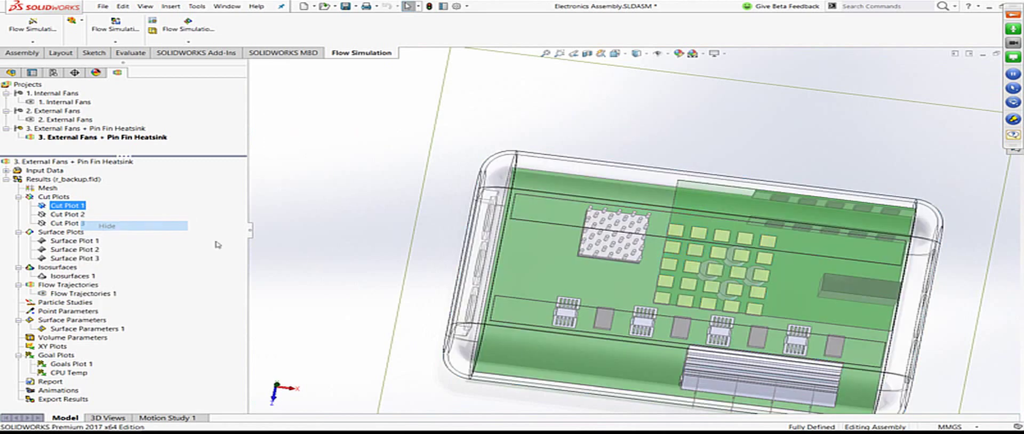
right_click(68, 373)
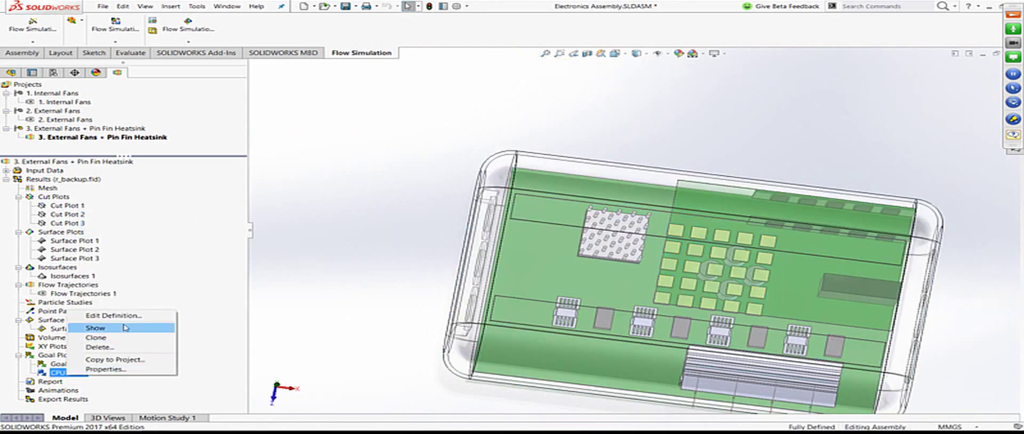
click(126, 328)
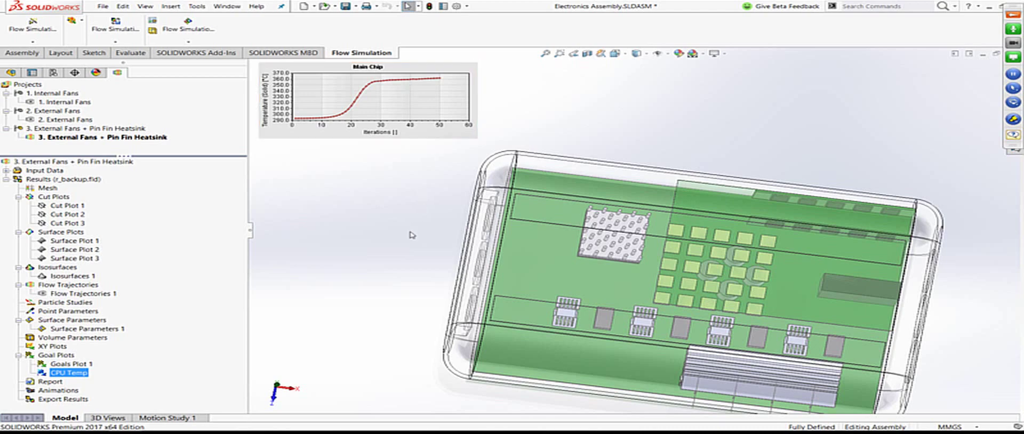
middle_drag(389, 263, 431, 290)
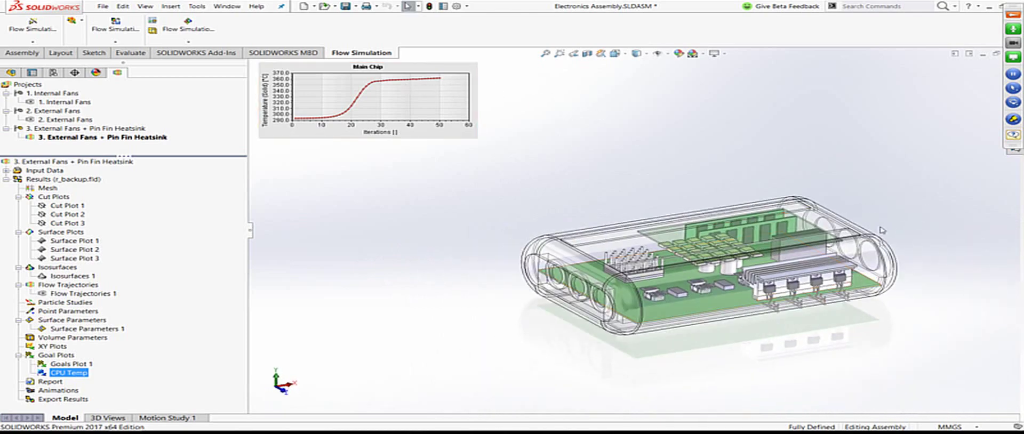
scroll(877, 230, down, 3)
scroll(892, 230, up, 3)
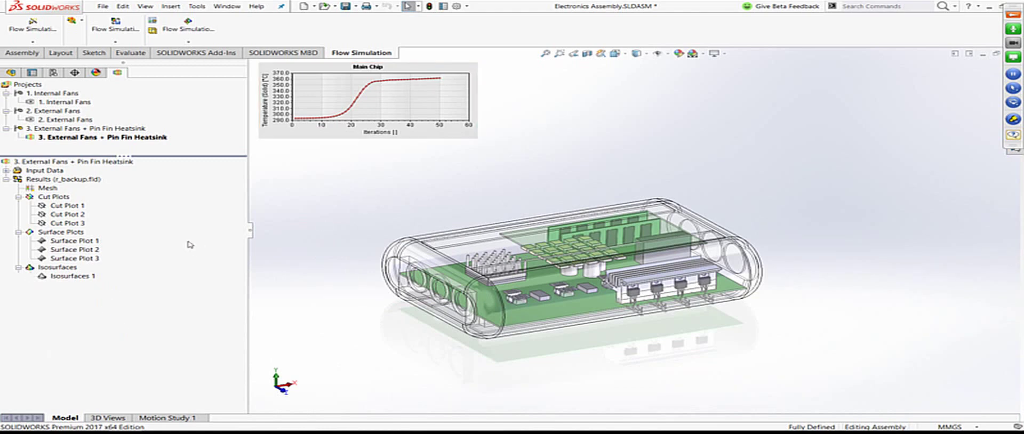
Step: Return to the assembly's feature tree, switch to the slide presentation and advance to the Electronic Cooling Module summary slide
click(15, 74)
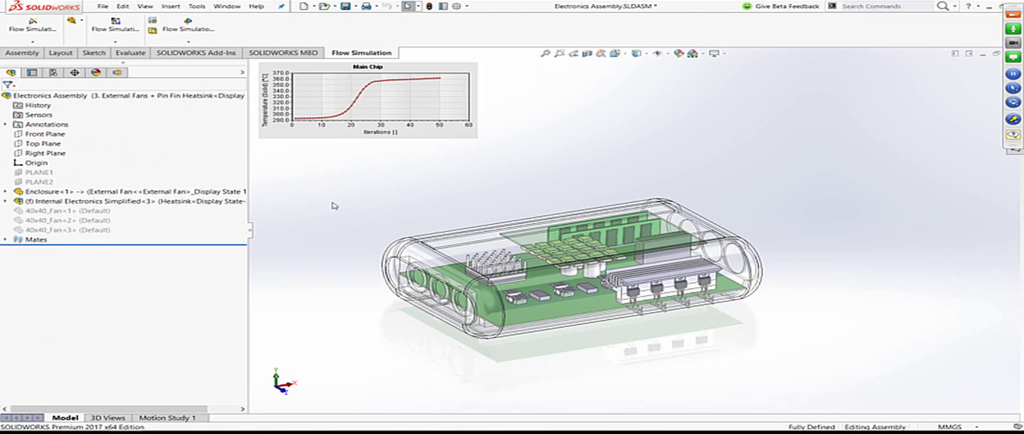
key(alt+Tab)
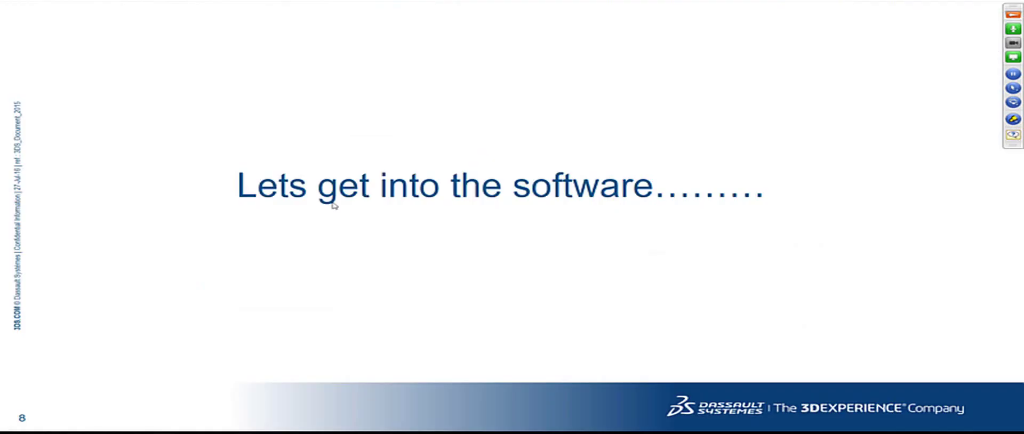
key(Right)
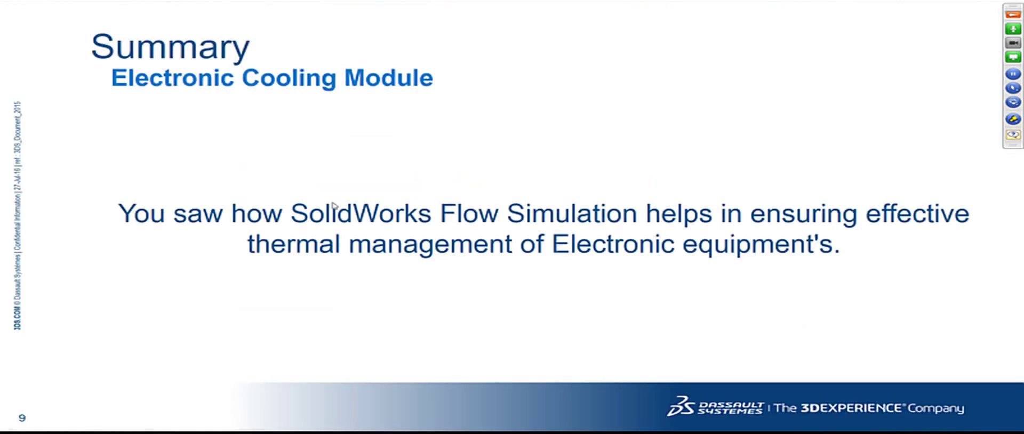